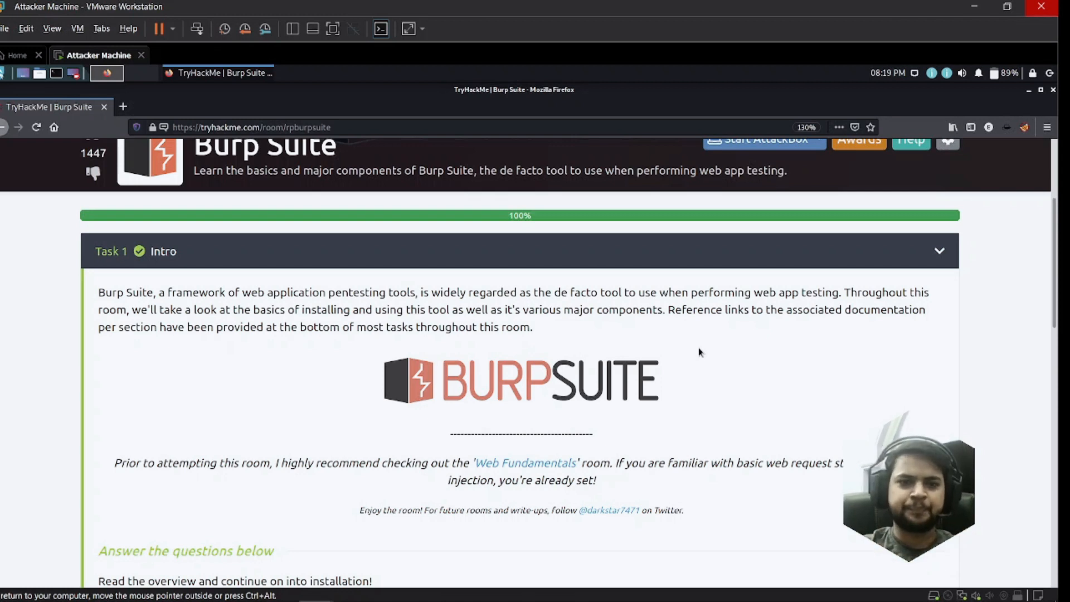
Step: Read the Task 1 Intro text on Burp Suite, highlighting its key phrases, through to the question below it
{"action": "left_click_drag", "start_coordinate": [206, 288], "coordinate": [407, 303]}
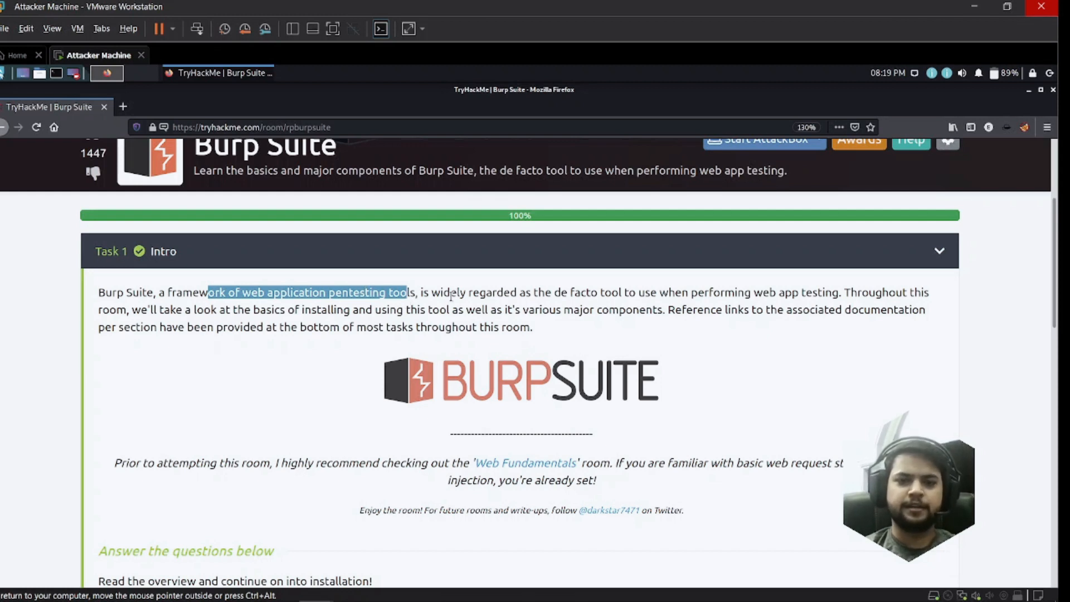
{"action": "left_click", "coordinate": [522, 295]}
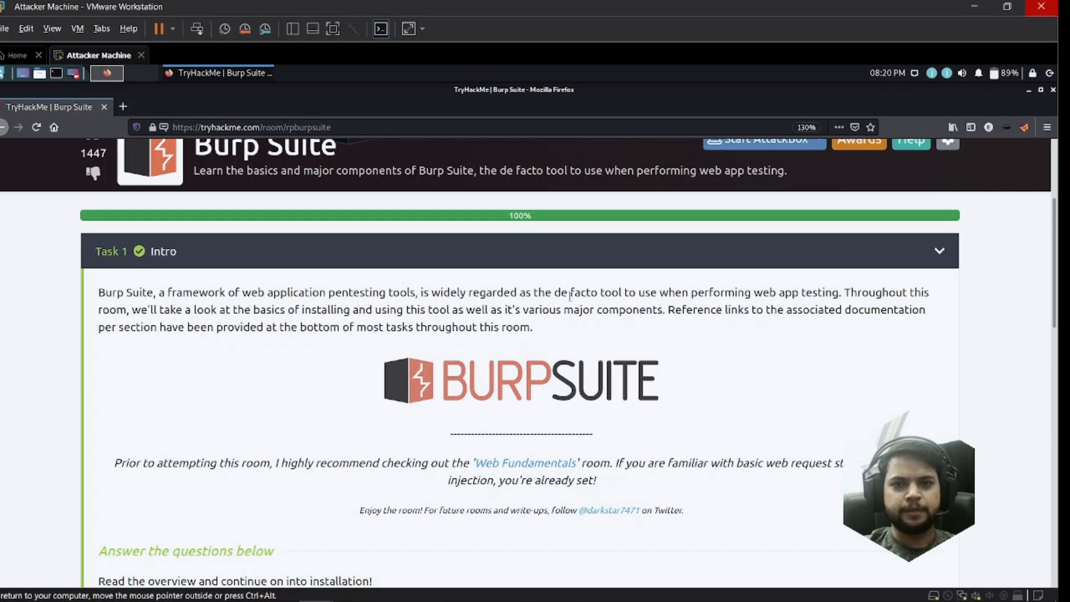
{"action": "left_click_drag", "start_coordinate": [539, 295], "coordinate": [595, 287]}
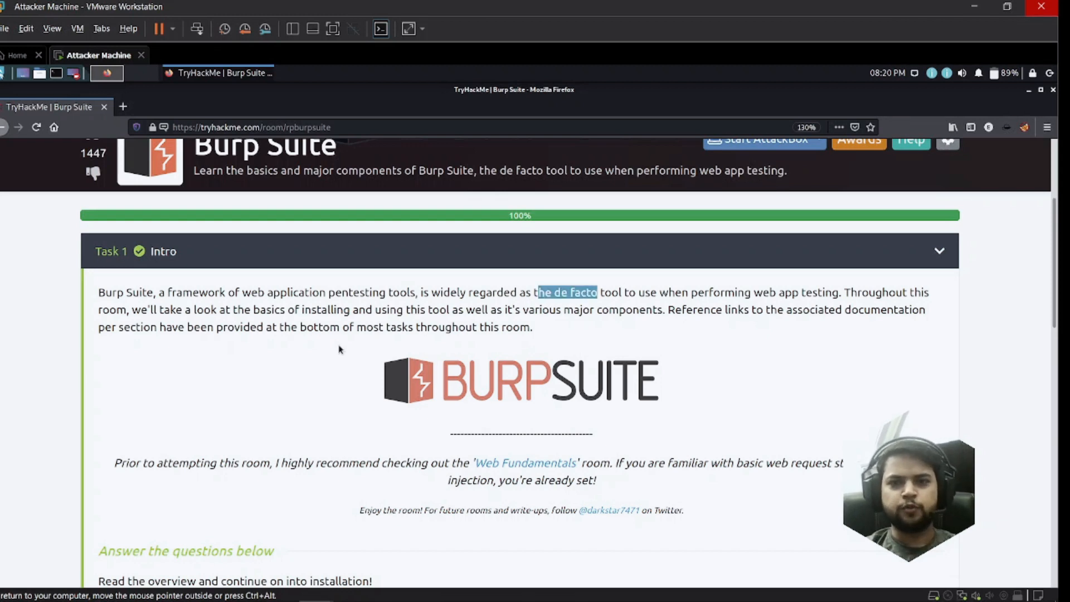
{"action": "left_click_drag", "start_coordinate": [312, 310], "coordinate": [361, 315]}
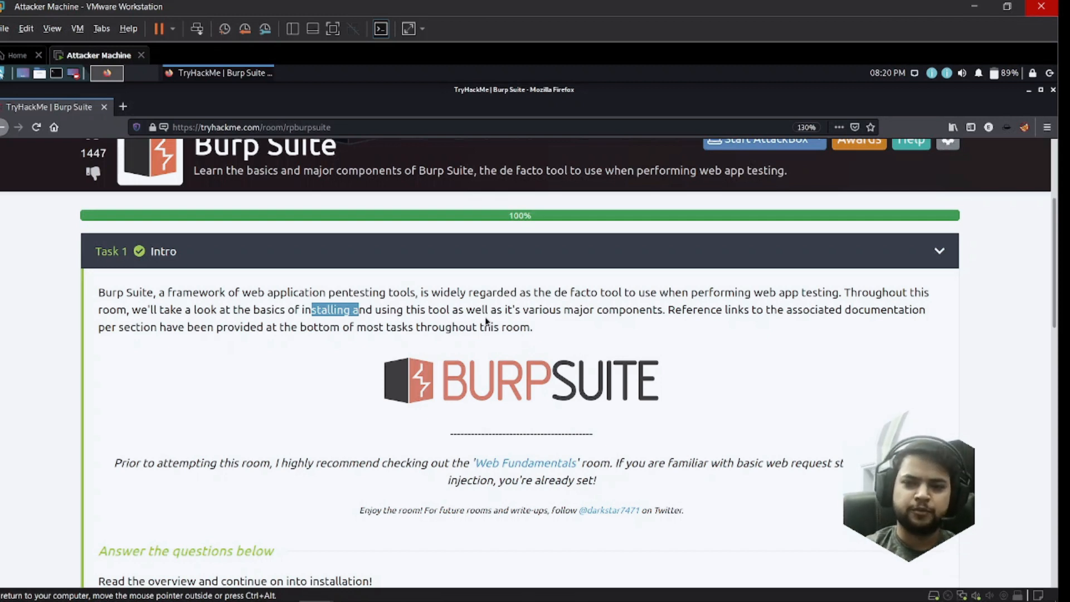
{"action": "scroll", "coordinate": [678, 336], "scroll_direction": "down", "scroll_amount": 1}
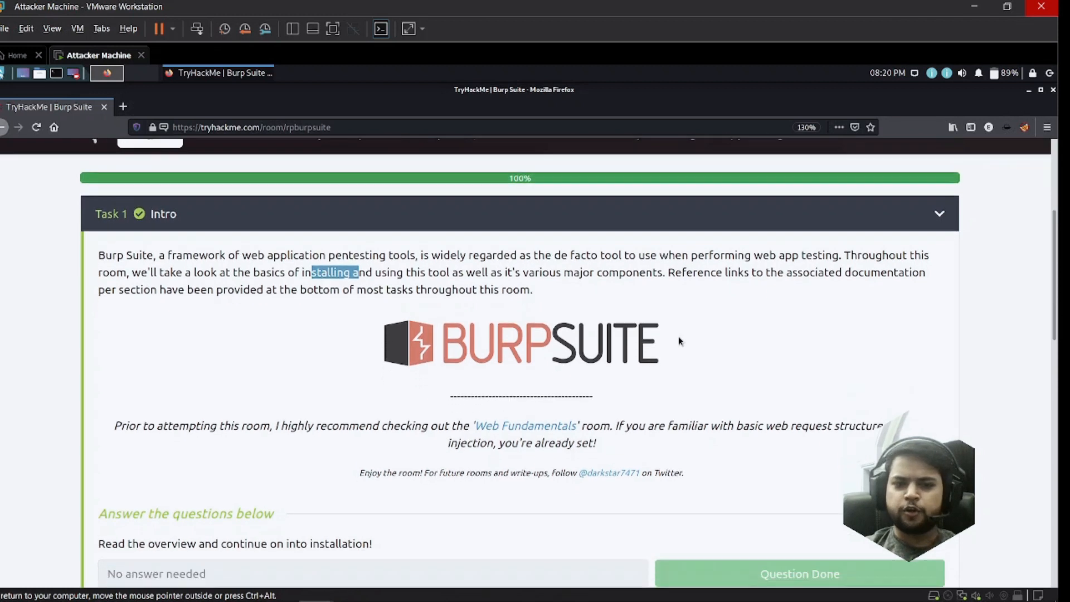
{"action": "scroll", "coordinate": [614, 405], "scroll_direction": "down", "scroll_amount": 3}
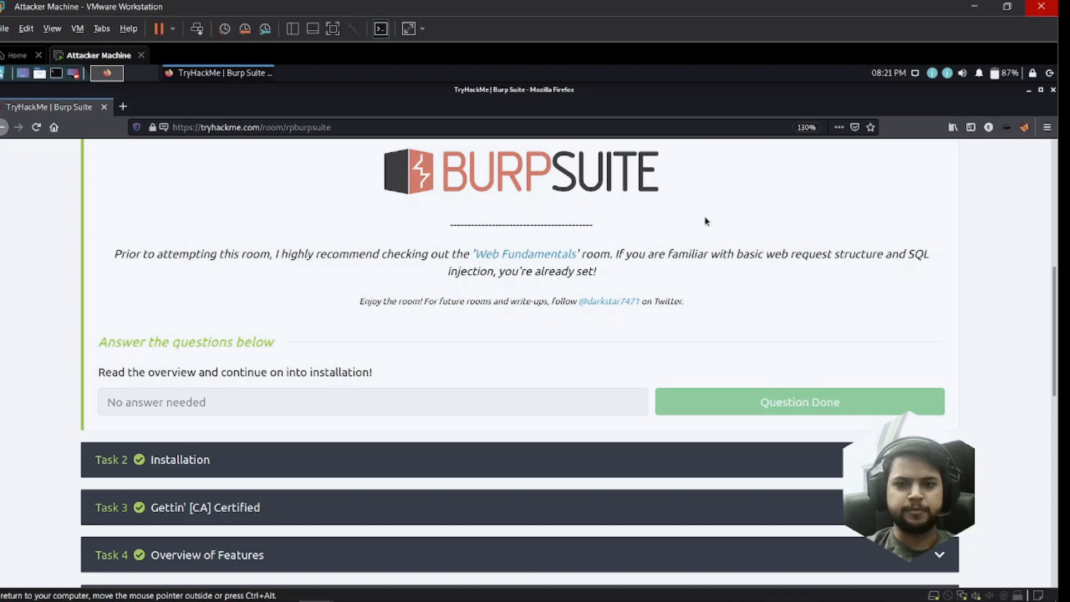
{"action": "key", "text": "ctrl+alt"}
{"action": "scroll", "coordinate": [918, 221], "scroll_direction": "up", "scroll_amount": 3}
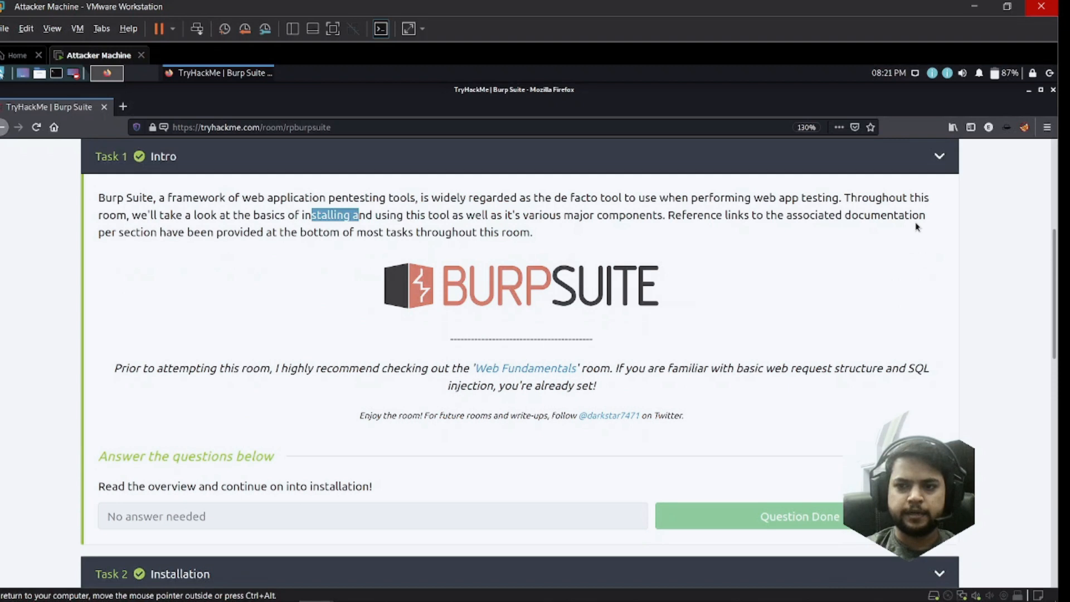
Step: Collapse the Task 1 Intro section and expand Task 2 Installation
{"action": "left_click", "coordinate": [938, 212]}
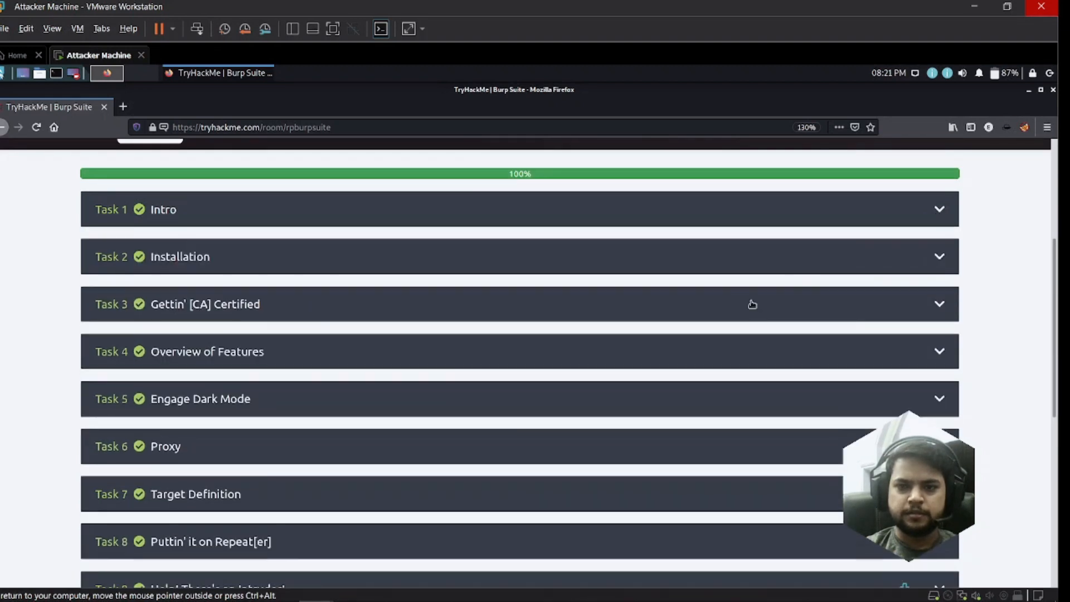
{"action": "left_click", "coordinate": [940, 258]}
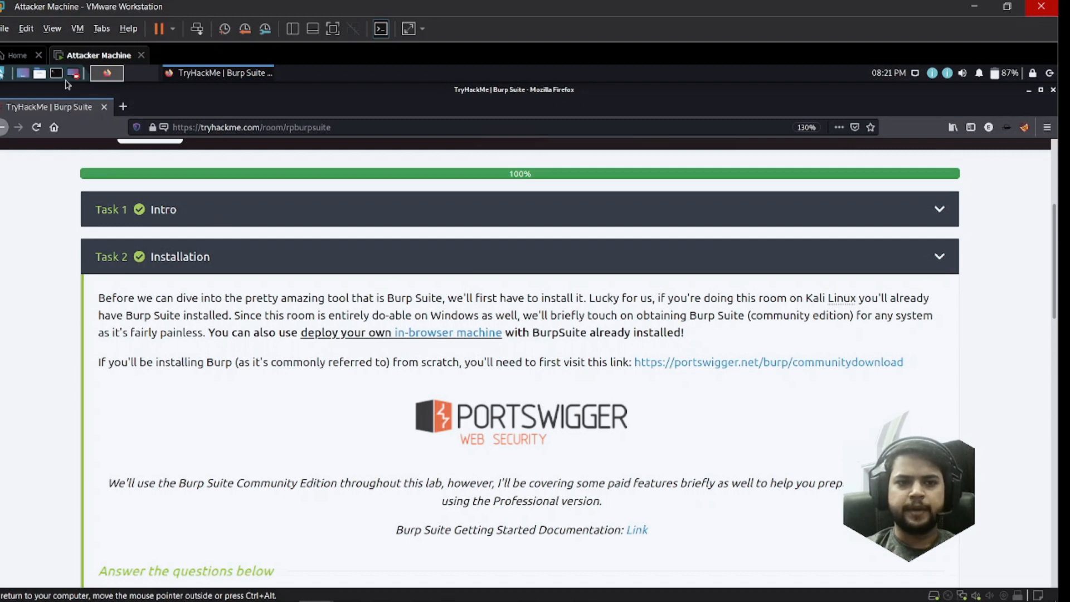
Step: Open a terminal and run the burpsuite command, correcting the misspelled name before executing it
{"action": "left_click", "coordinate": [55, 73]}
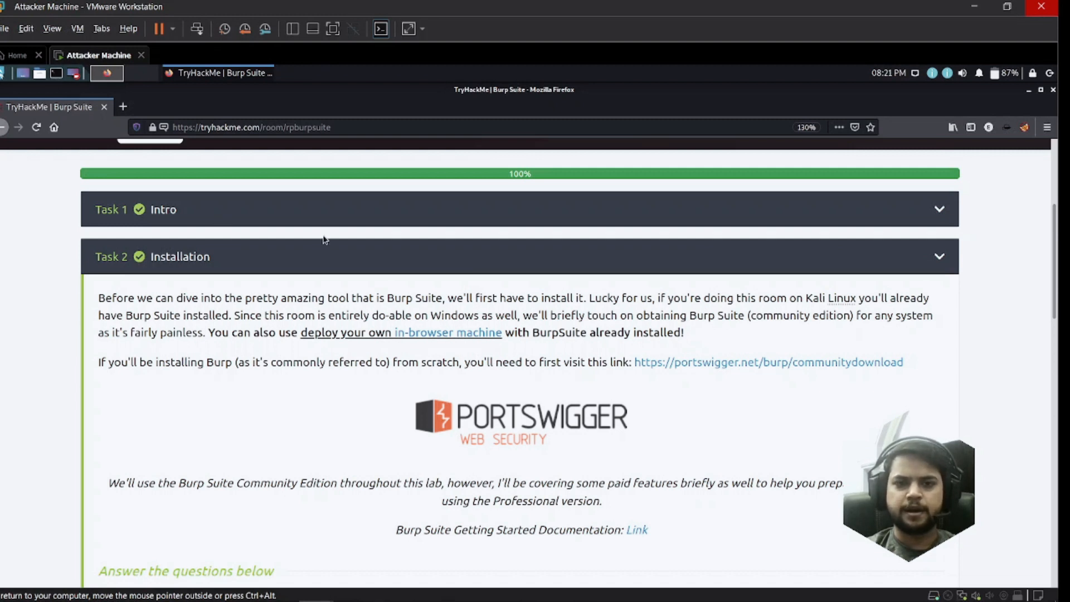
{"action": "type", "text": "bupsuite"}
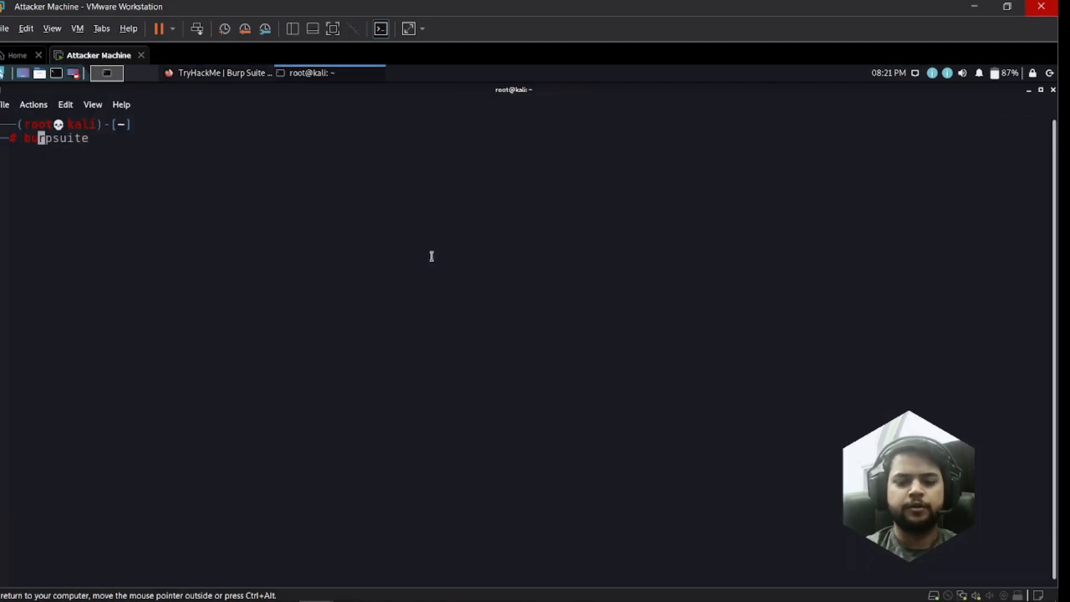
{"action": "key", "text": "Left"}
{"action": "key", "text": "Left"}
{"action": "key", "text": "Left"}
{"action": "key", "text": "Left"}
{"action": "key", "text": "Left"}
{"action": "key", "text": "Left"}
{"action": "type", "text": "r"}
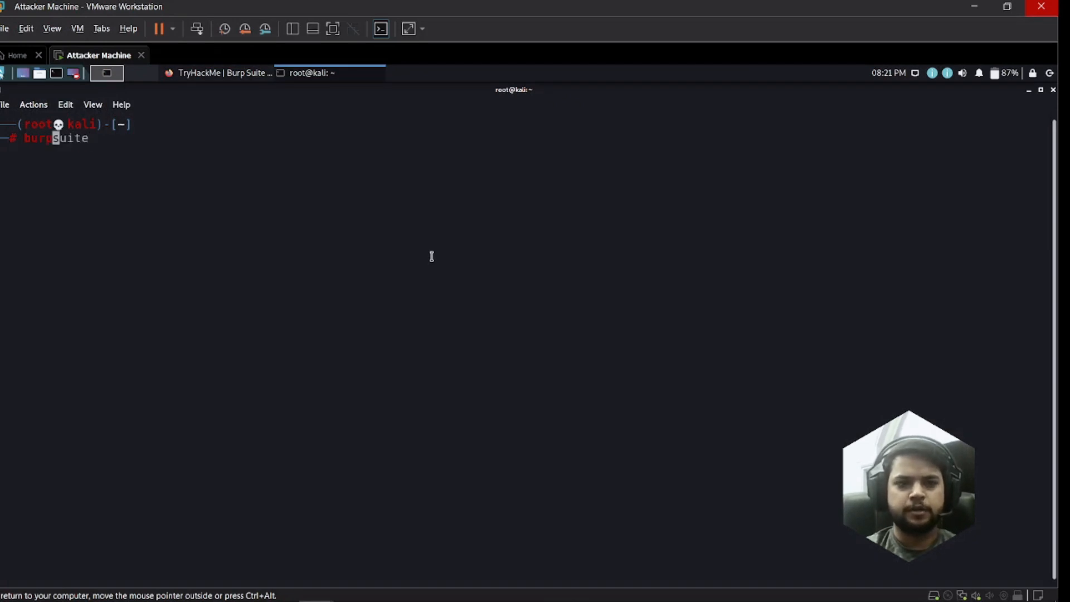
{"action": "key", "text": "End"}
{"action": "key", "text": "Return"}
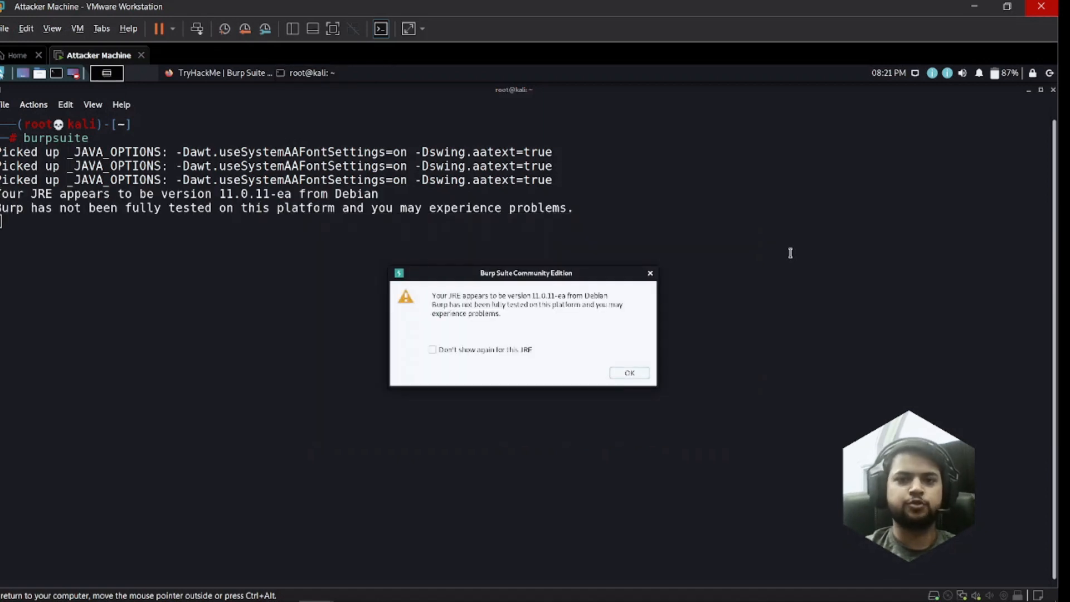
Step: Dismiss the Java version notice and start Burp Suite with a temporary project using the Burp defaults
{"action": "left_click", "coordinate": [625, 372]}
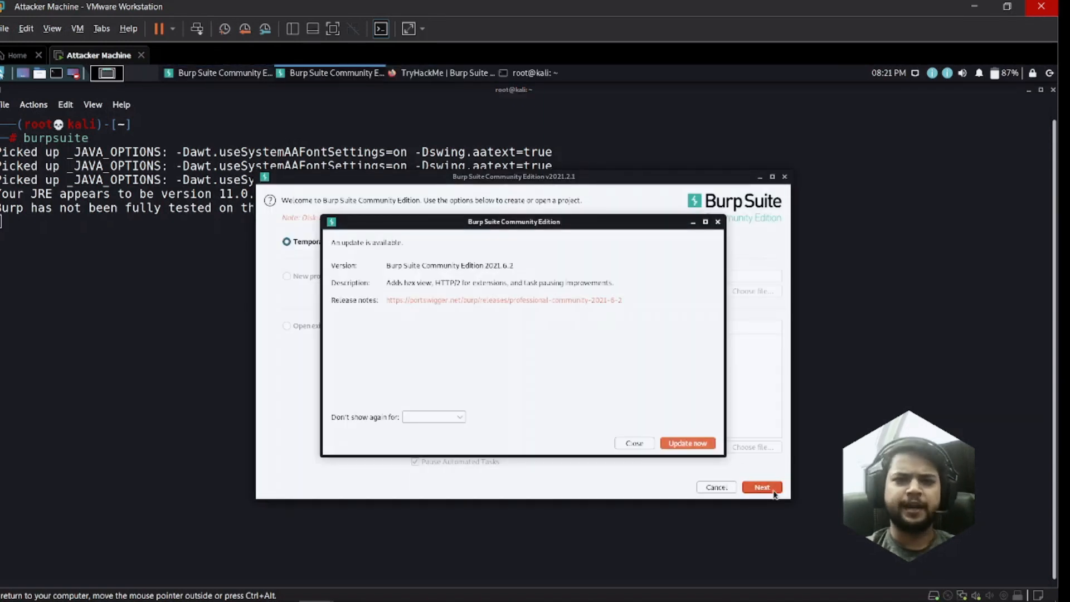
{"action": "left_click", "coordinate": [773, 493]}
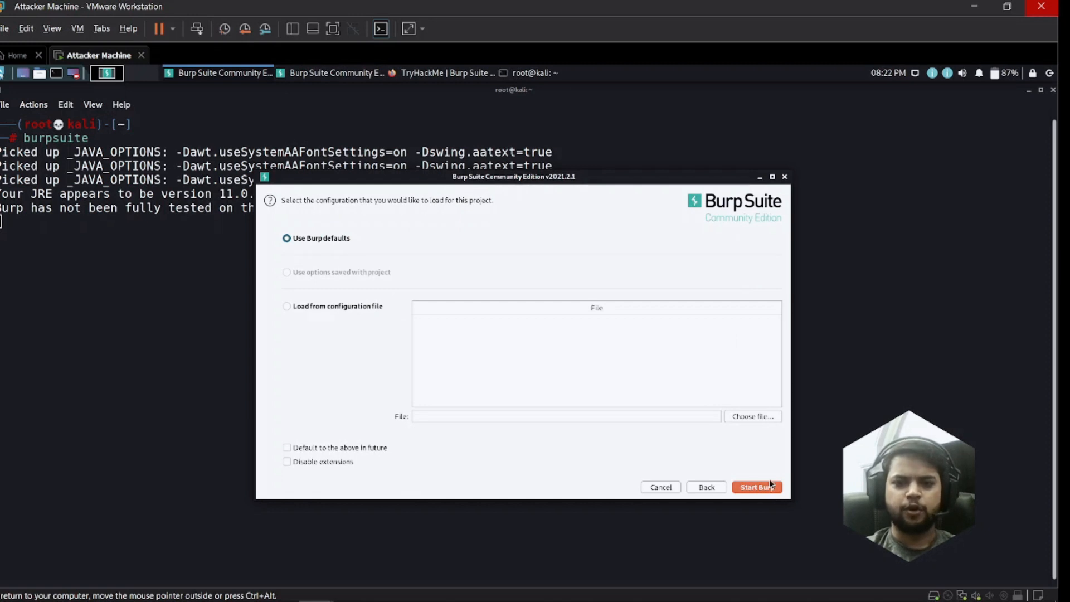
{"action": "left_click", "coordinate": [758, 486]}
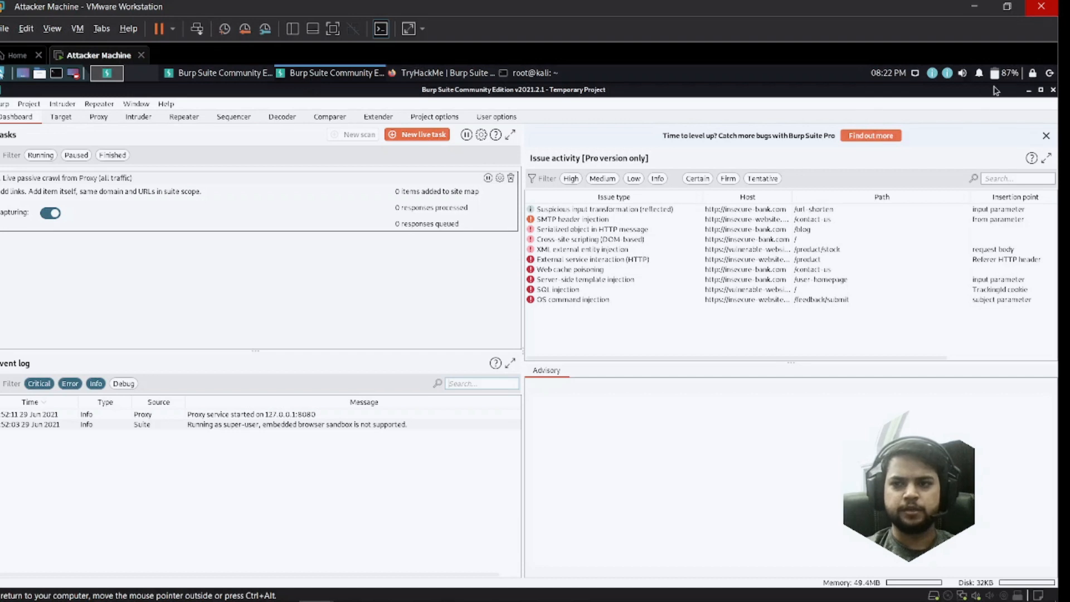
Step: Minimize the Burp Suite project window and close the update notice, confirming the exit from the wizard
{"action": "left_click", "coordinate": [1029, 90]}
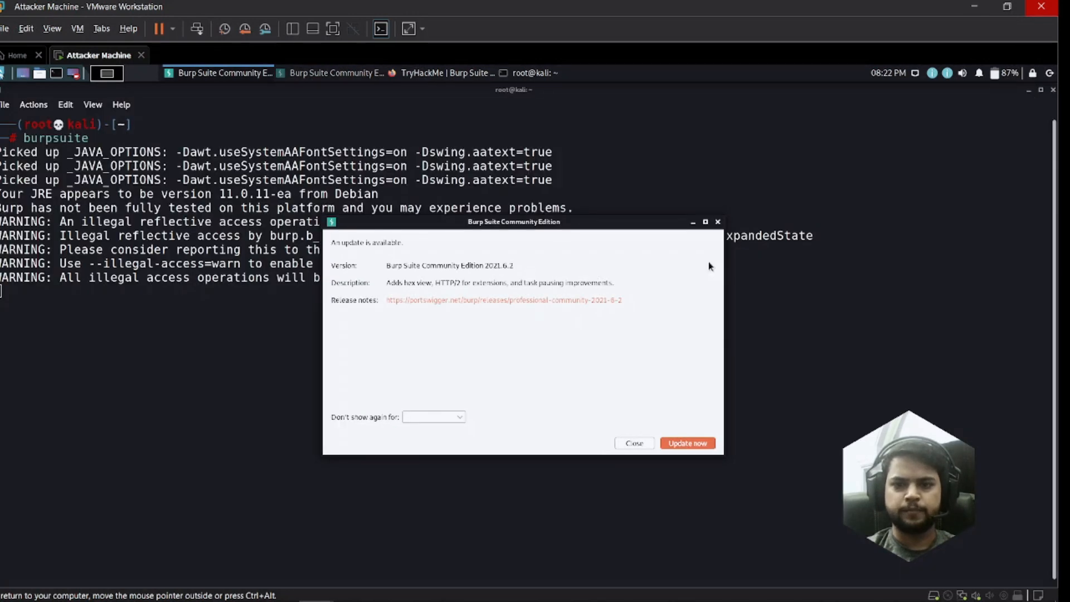
{"action": "left_click", "coordinate": [718, 222]}
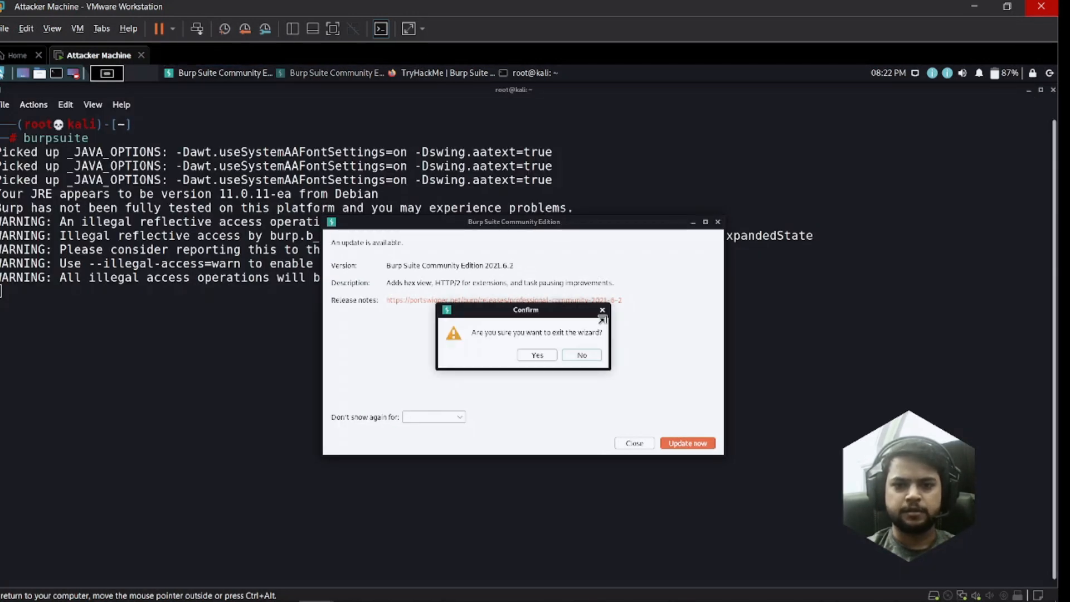
{"action": "left_click", "coordinate": [536, 355]}
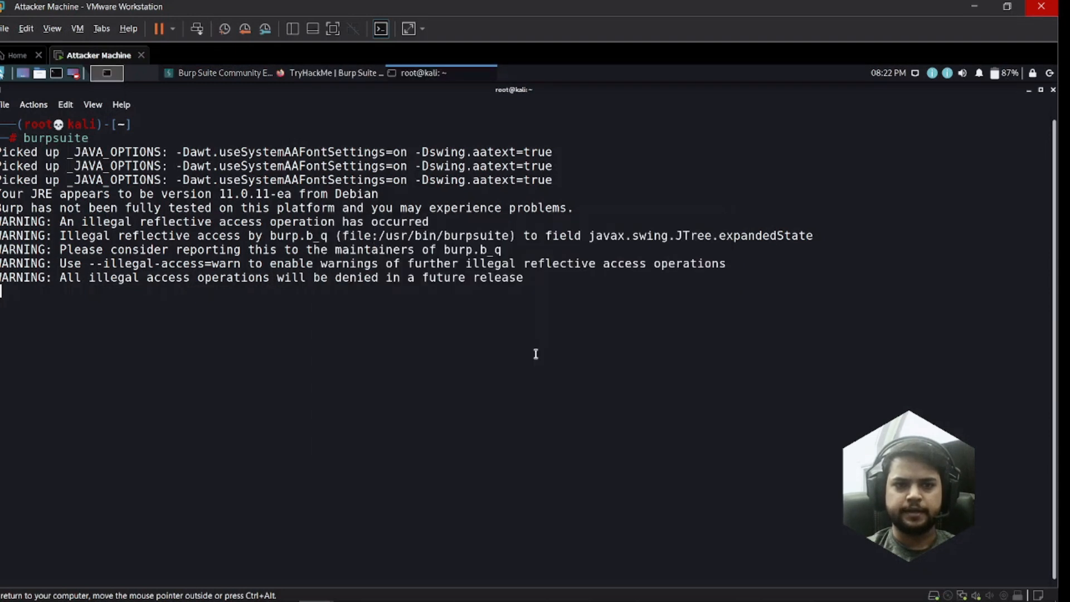
Step: Switch to Firefox, search the web for "burpsuite" in a new tab and open PortSwigger's Burp Suite page
{"action": "left_click", "coordinate": [312, 73]}
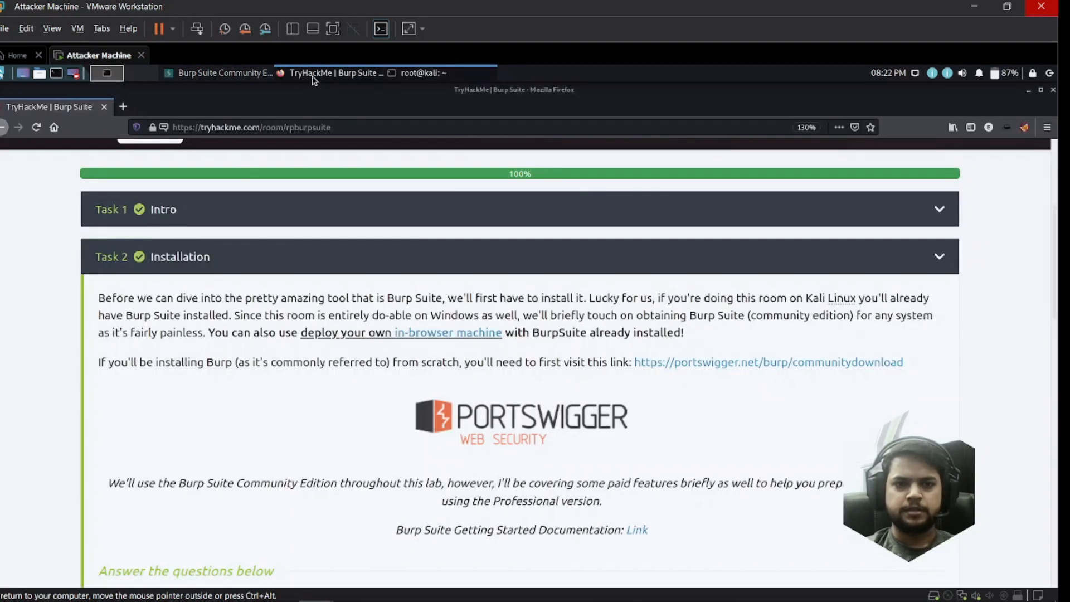
{"action": "left_click", "coordinate": [123, 106]}
{"action": "type", "text": "burpsuite"}
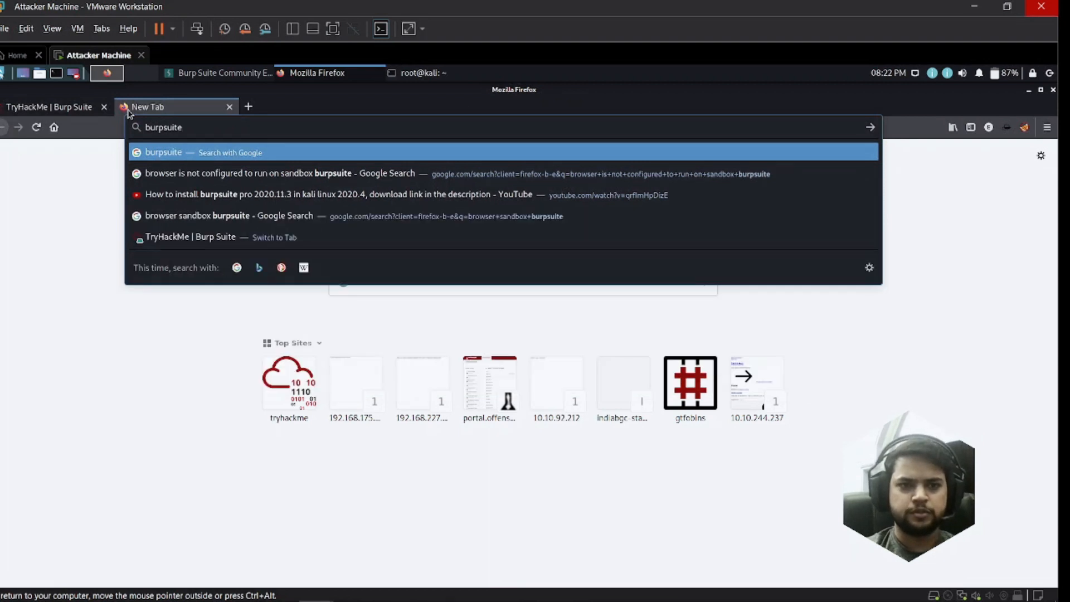
{"action": "key", "text": "Return"}
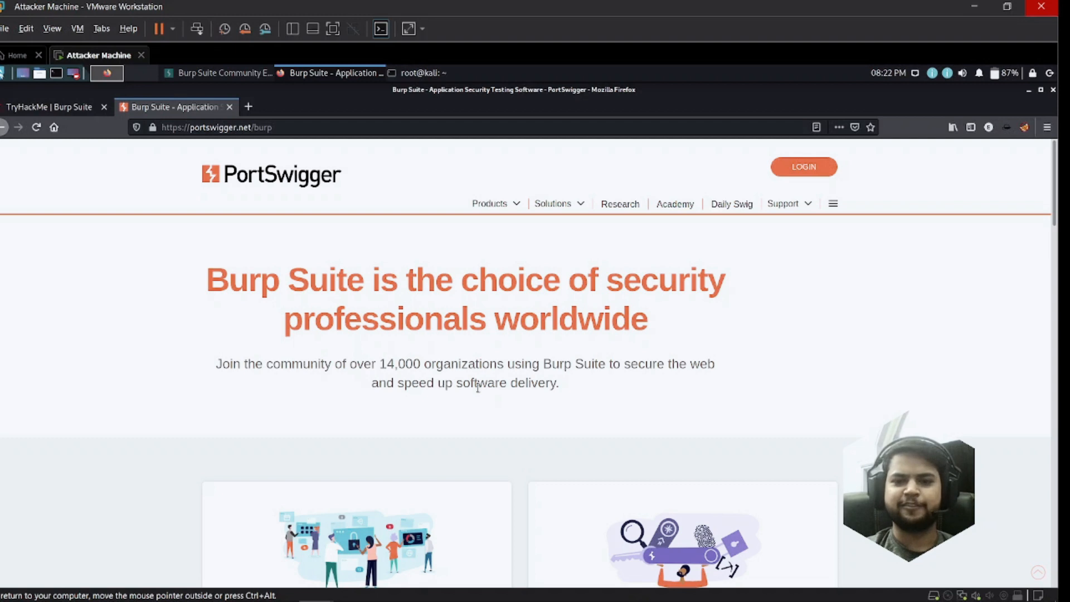
Step: Look through the PortSwigger page for the Burp Suite Enterprise and Professional editions and the product information below them
{"action": "scroll", "coordinate": [554, 385], "scroll_direction": "down", "scroll_amount": 3}
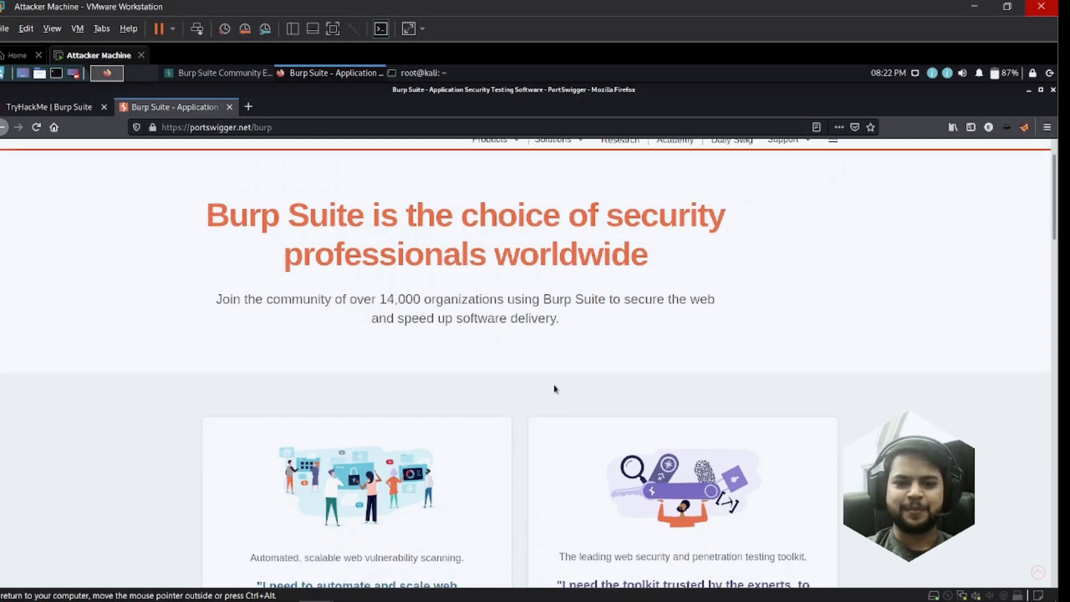
{"action": "scroll", "coordinate": [554, 388], "scroll_direction": "down", "scroll_amount": 5}
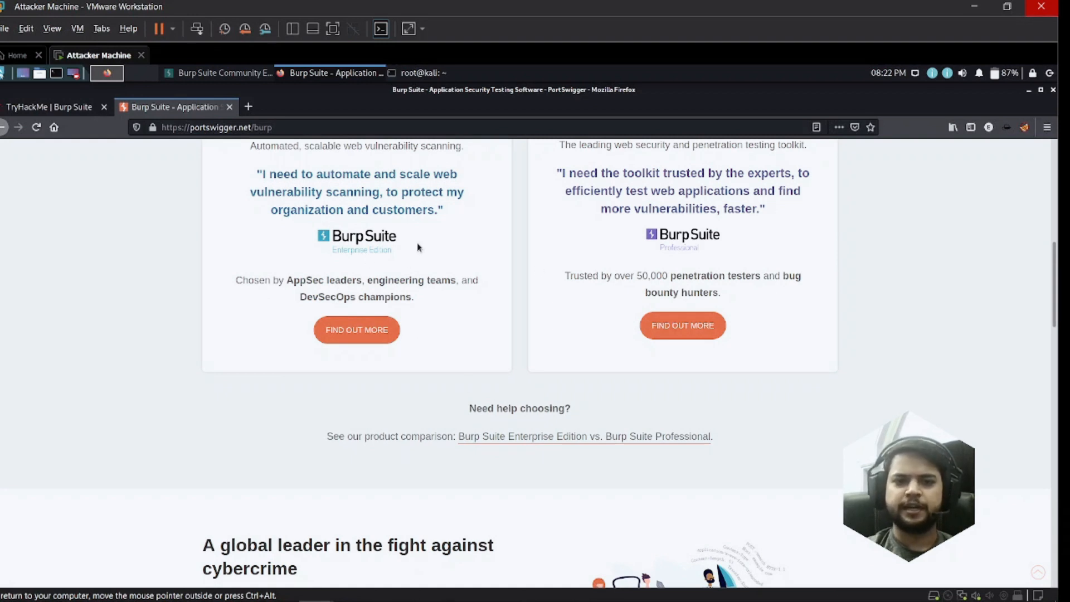
{"action": "scroll", "coordinate": [414, 255], "scroll_direction": "up", "scroll_amount": 1}
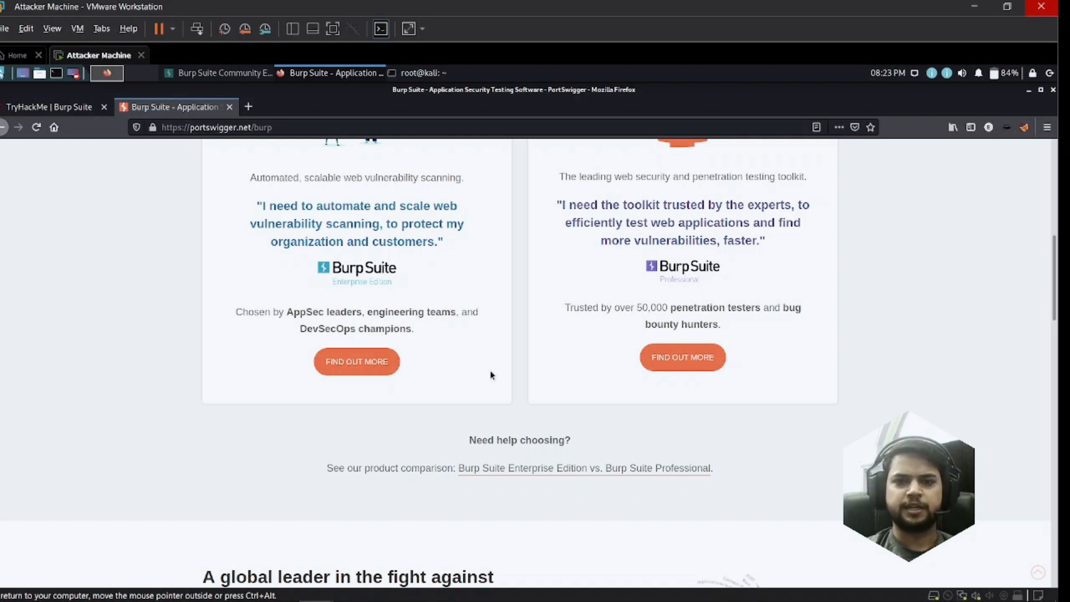
{"action": "scroll", "coordinate": [481, 423], "scroll_direction": "down", "scroll_amount": 4}
{"action": "scroll", "coordinate": [480, 422], "scroll_direction": "down", "scroll_amount": 13}
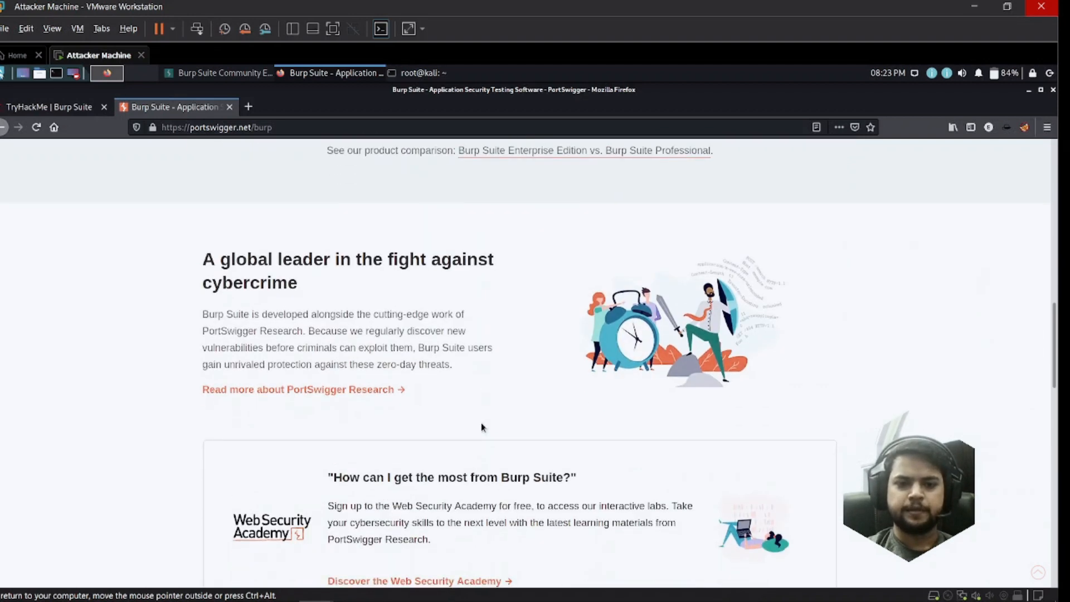
{"action": "scroll", "coordinate": [481, 423], "scroll_direction": "up", "scroll_amount": 20}
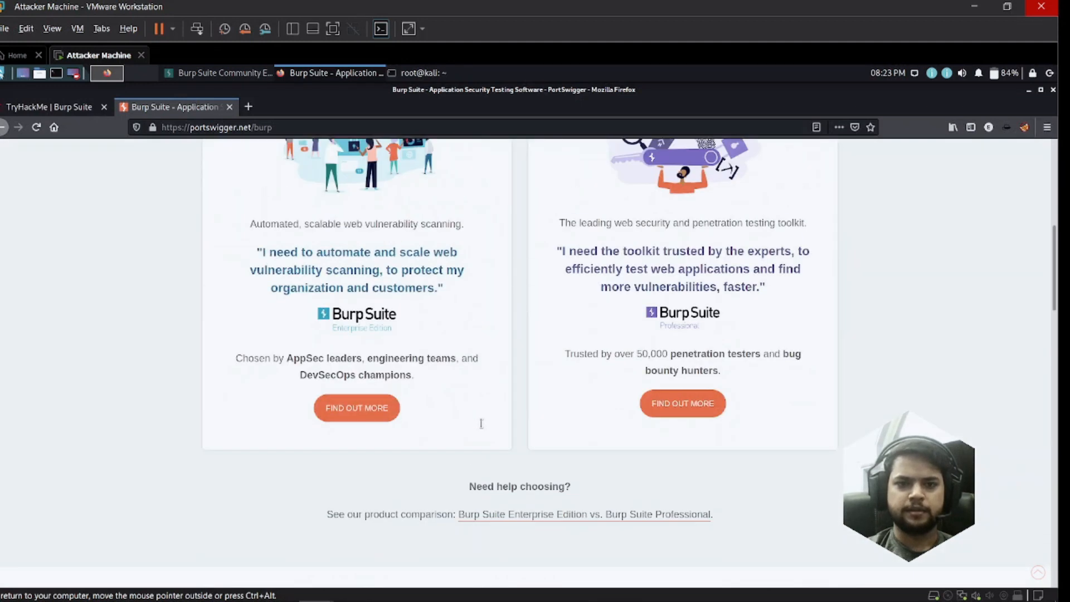
Step: Open the Burp Suite Community Edition product page and proceed to its download release page
{"action": "left_click", "coordinate": [506, 204]}
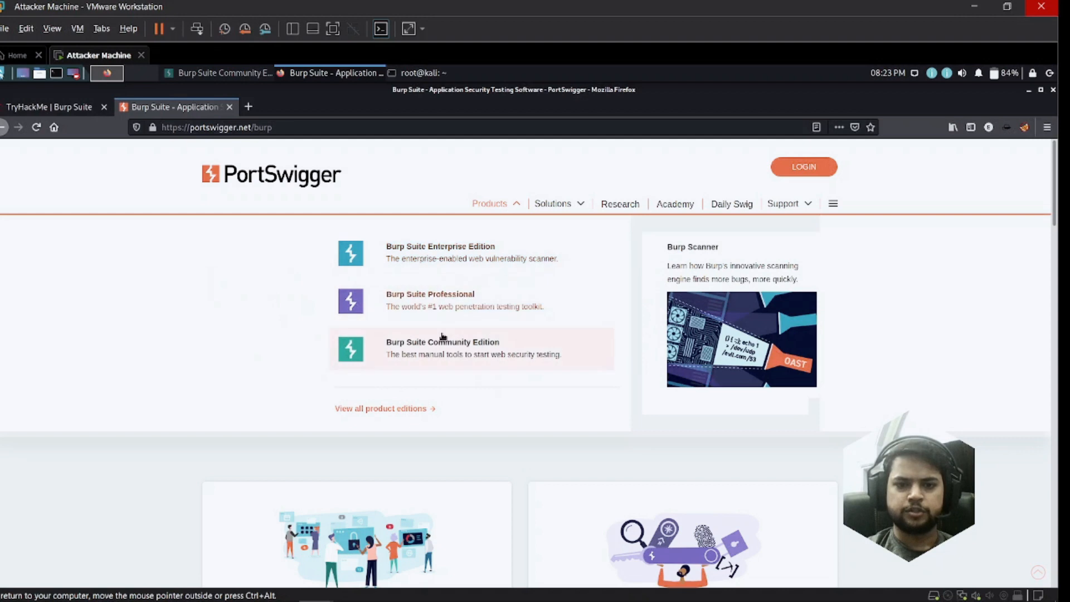
{"action": "left_click", "coordinate": [443, 345]}
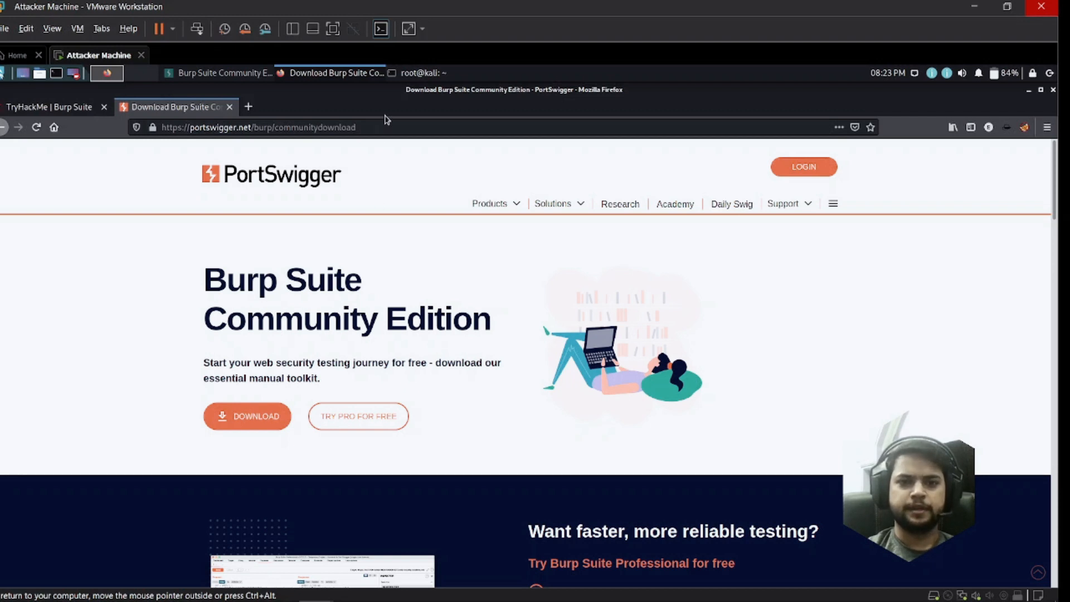
{"action": "left_click", "coordinate": [241, 419]}
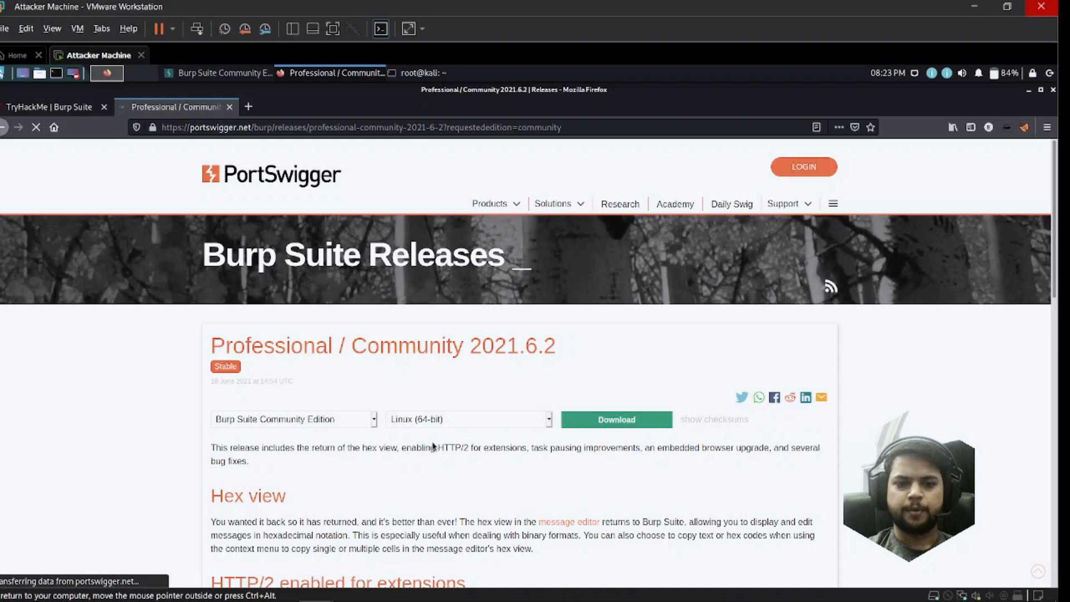
Step: Examine the platform choices offered for the Burp Suite Community Edition download, leaving the list without picking one
{"action": "scroll", "coordinate": [466, 400], "scroll_direction": "down", "scroll_amount": 1}
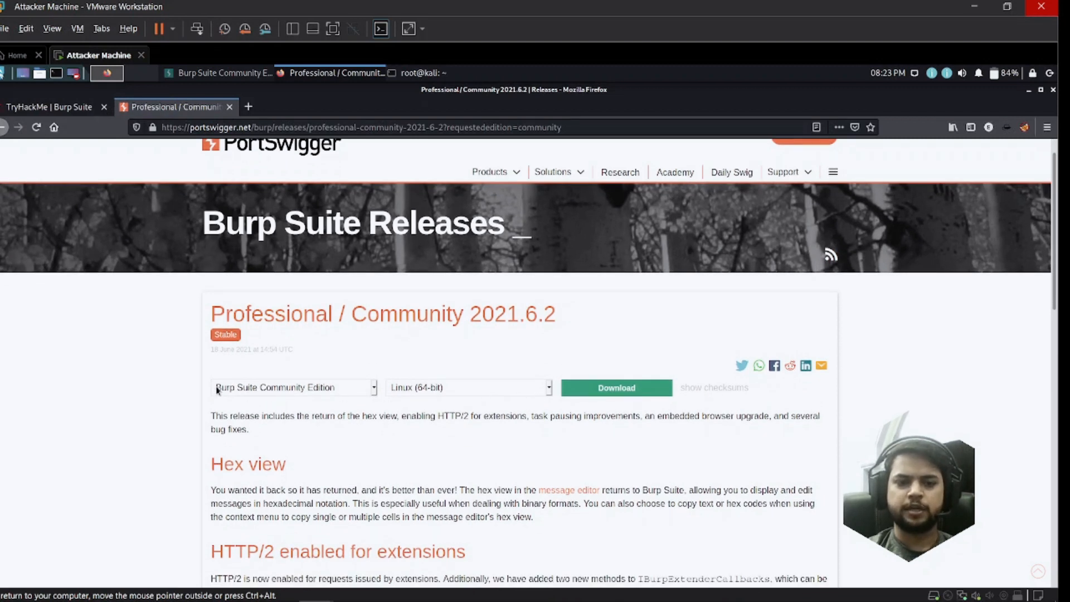
{"action": "left_click", "coordinate": [505, 393]}
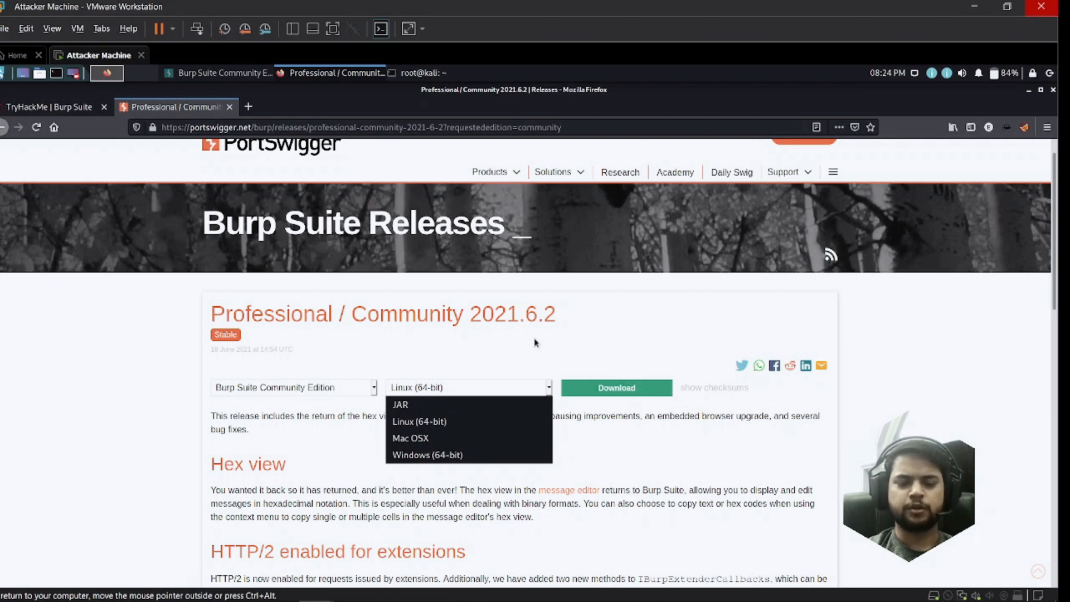
{"action": "left_click", "coordinate": [659, 450]}
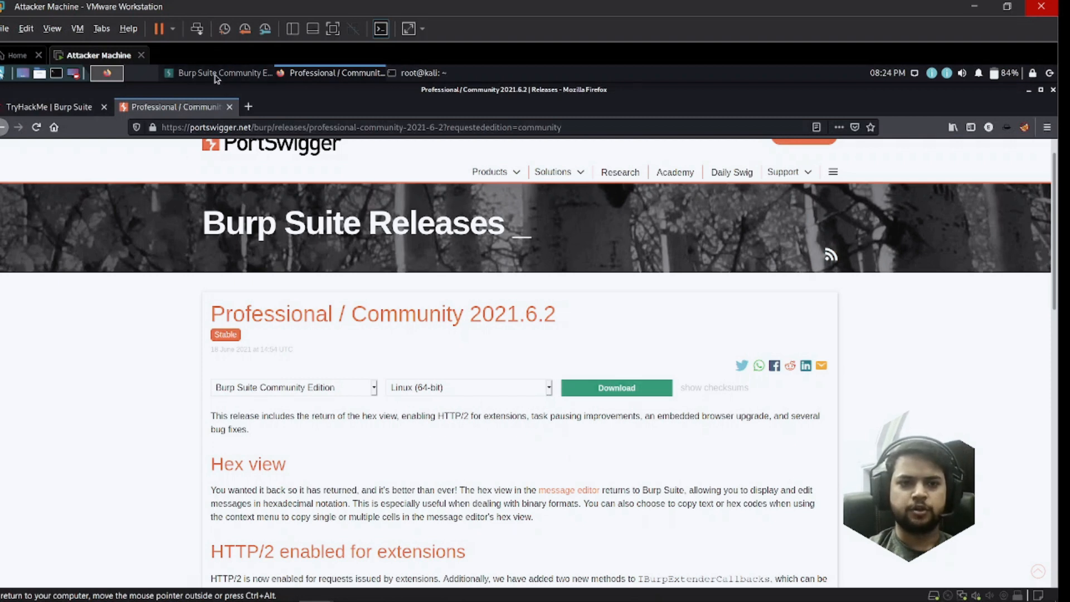
Step: Return to the TryHackMe room and review the Task 2 Installation questions down to the Java JRE requirement
{"action": "left_click", "coordinate": [74, 109]}
{"action": "scroll", "coordinate": [502, 386], "scroll_direction": "down", "scroll_amount": 4}
{"action": "scroll", "coordinate": [501, 386], "scroll_direction": "down", "scroll_amount": 1}
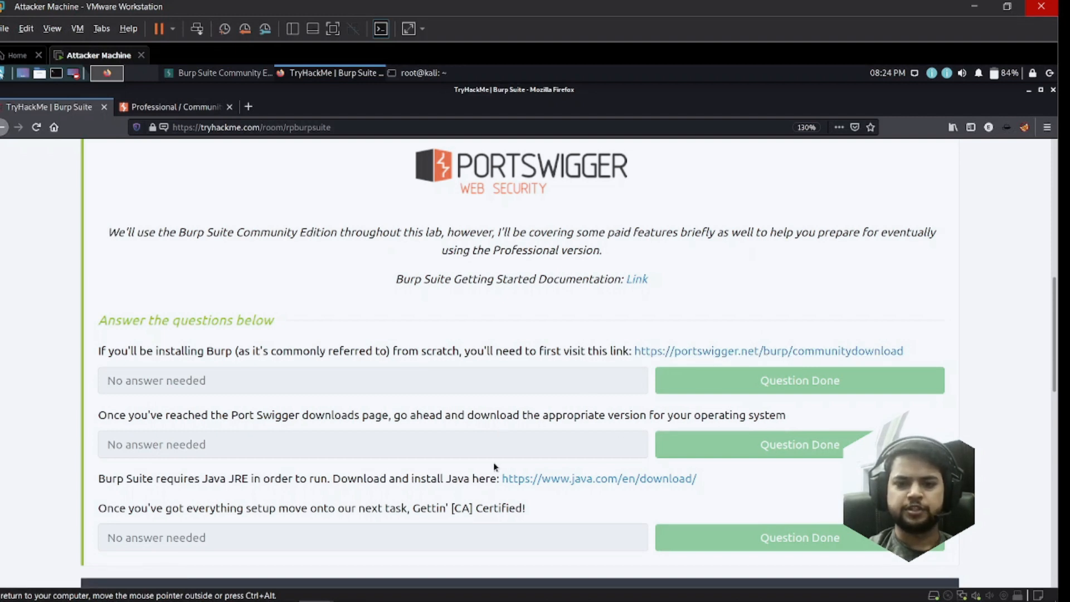
{"action": "scroll", "coordinate": [570, 449], "scroll_direction": "down", "scroll_amount": 1}
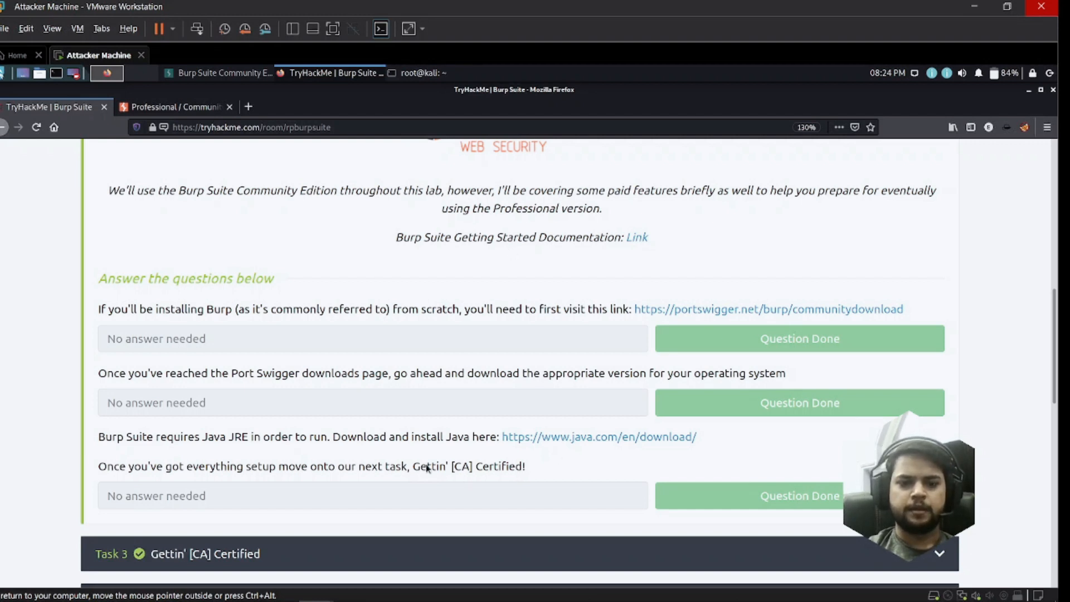
Step: Expand Task 3, Gettin' [CA] Certified, and skim its certificate warning explanation and the instructions that follow
{"action": "scroll", "coordinate": [360, 453], "scroll_direction": "down", "scroll_amount": 3}
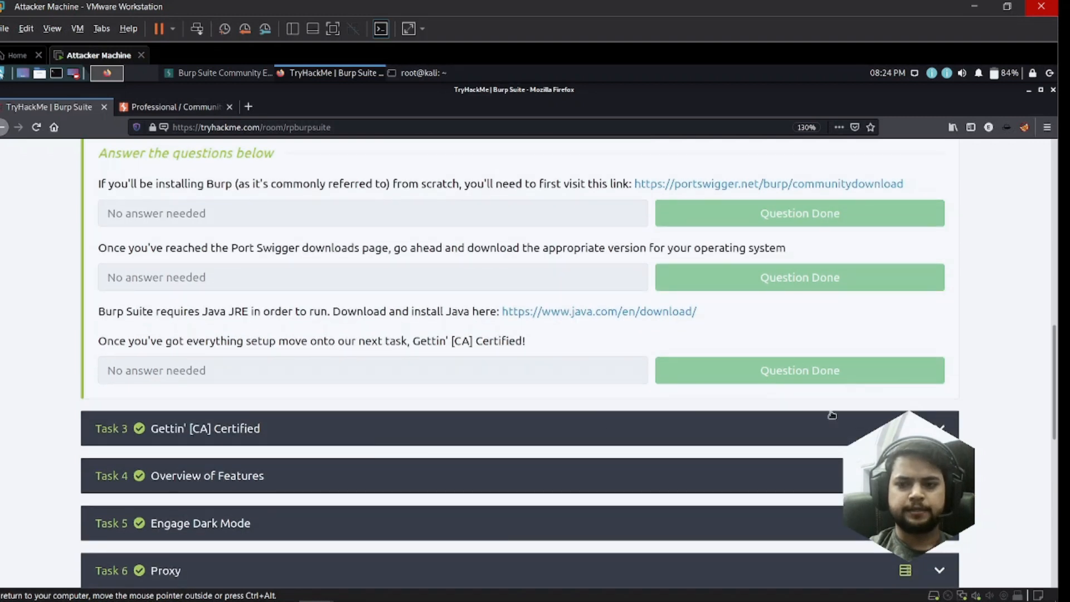
{"action": "left_click", "coordinate": [942, 429]}
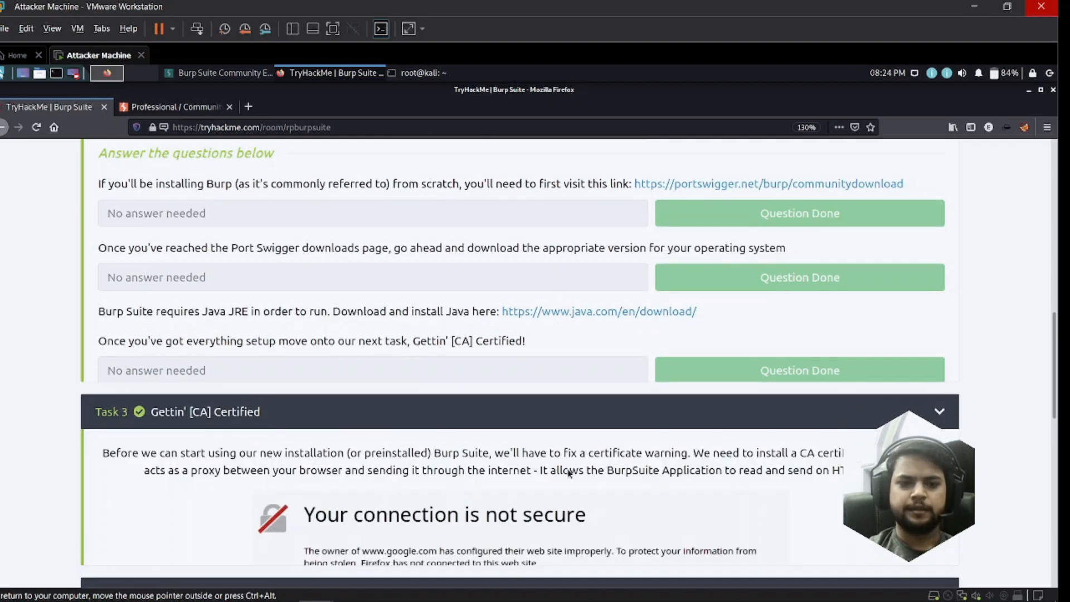
{"action": "scroll", "coordinate": [628, 331], "scroll_direction": "down", "scroll_amount": 12}
{"action": "scroll", "coordinate": [629, 331], "scroll_direction": "up", "scroll_amount": 10}
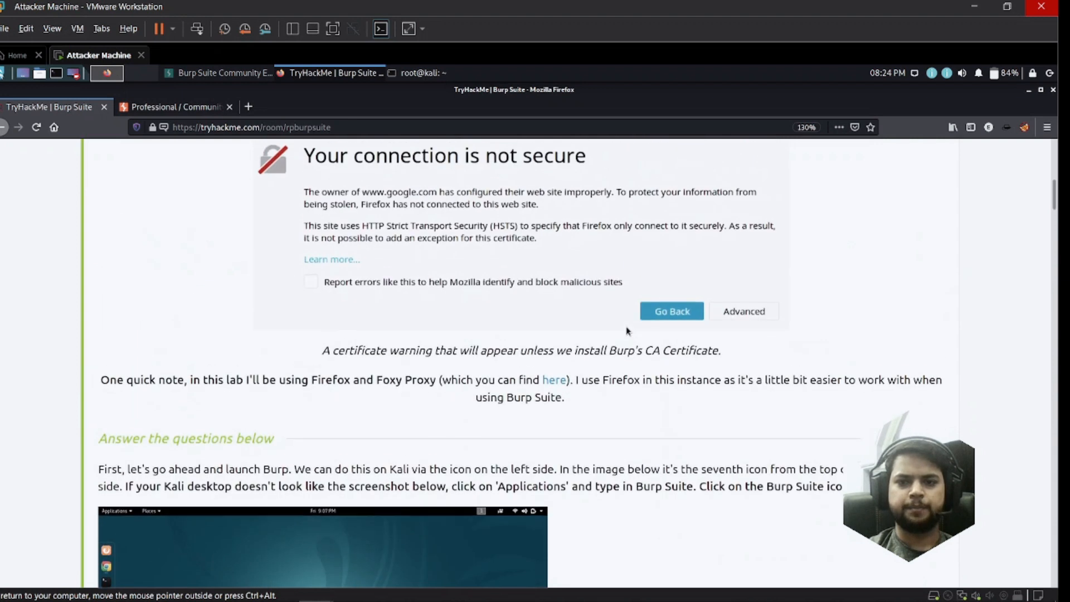
{"action": "scroll", "coordinate": [626, 326], "scroll_direction": "up", "scroll_amount": 1}
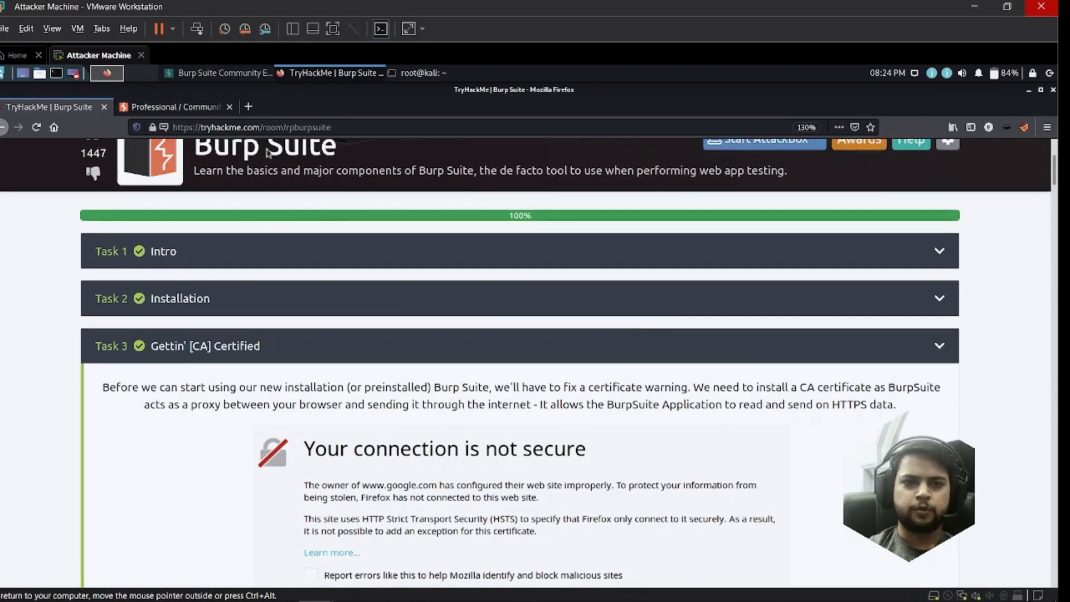
Step: Switch to Burp Suite and try to launch the embedded browser from the Proxy's Intercept view
{"action": "left_click", "coordinate": [234, 77]}
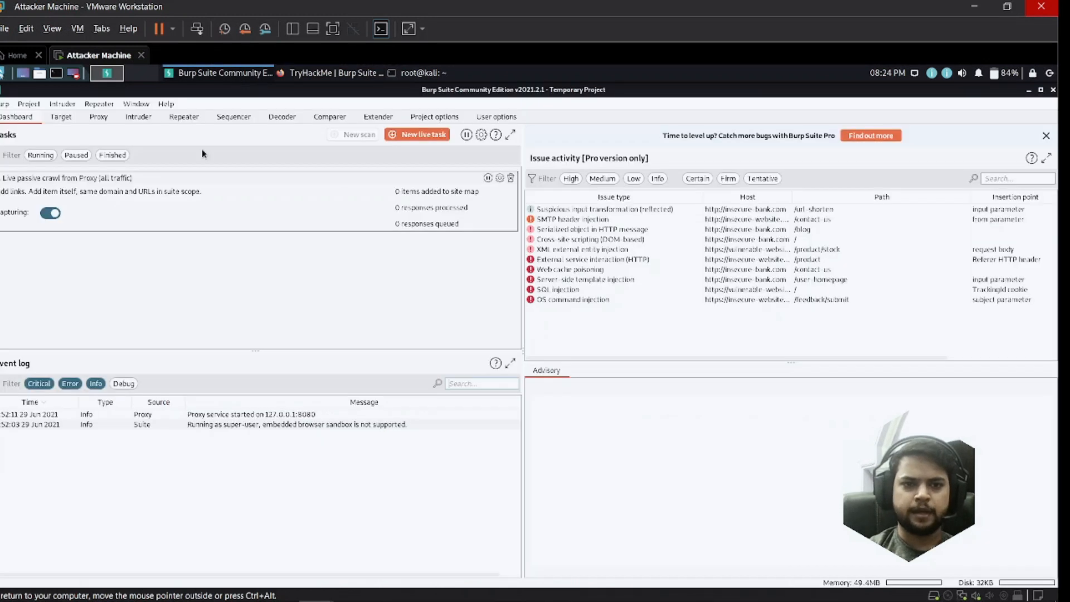
{"action": "left_click", "coordinate": [98, 117]}
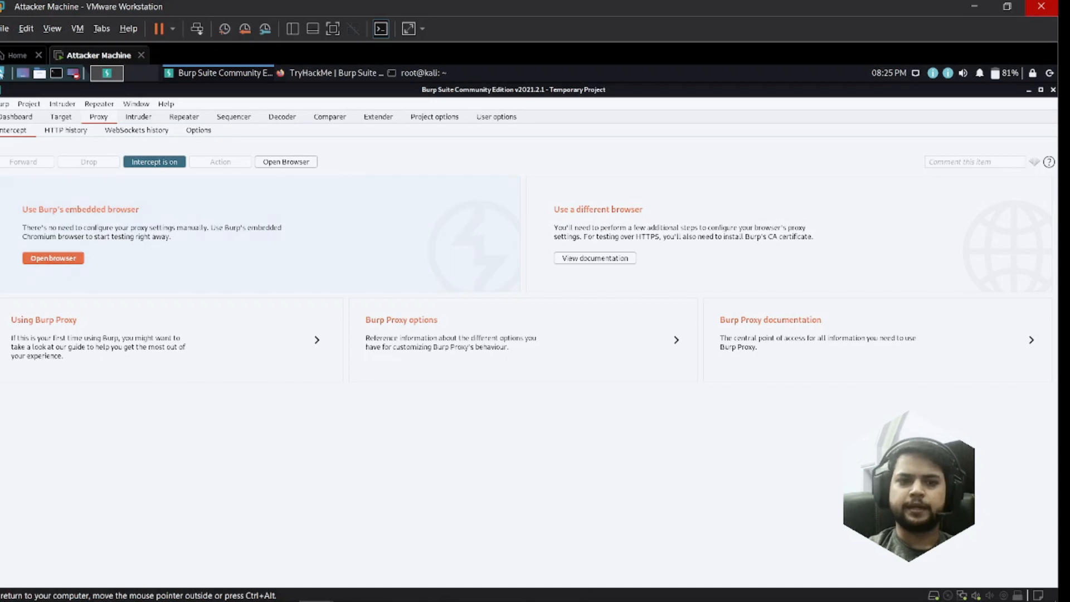
{"action": "left_click", "coordinate": [299, 167]}
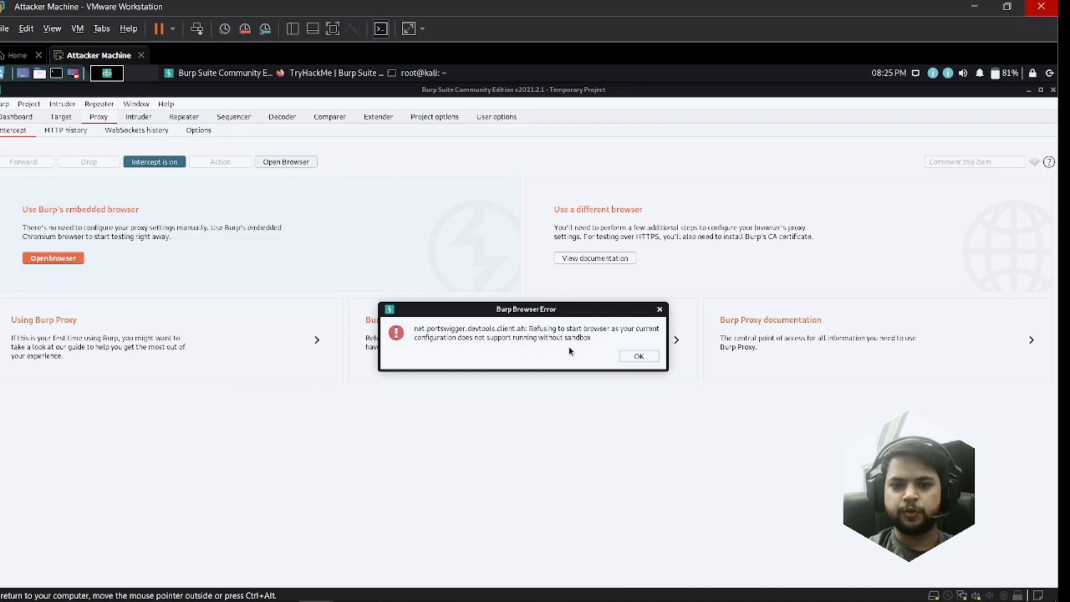
{"action": "left_click", "coordinate": [639, 360]}
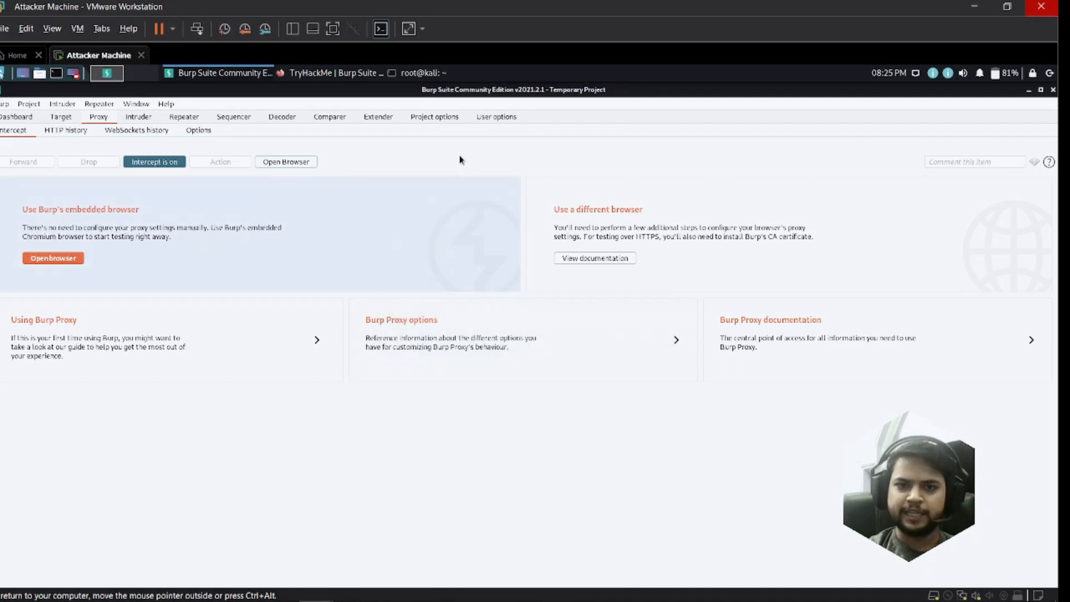
Step: Allow the embedded browser to run without a sandbox in the project's miscellaneous options
{"action": "left_click", "coordinate": [429, 119]}
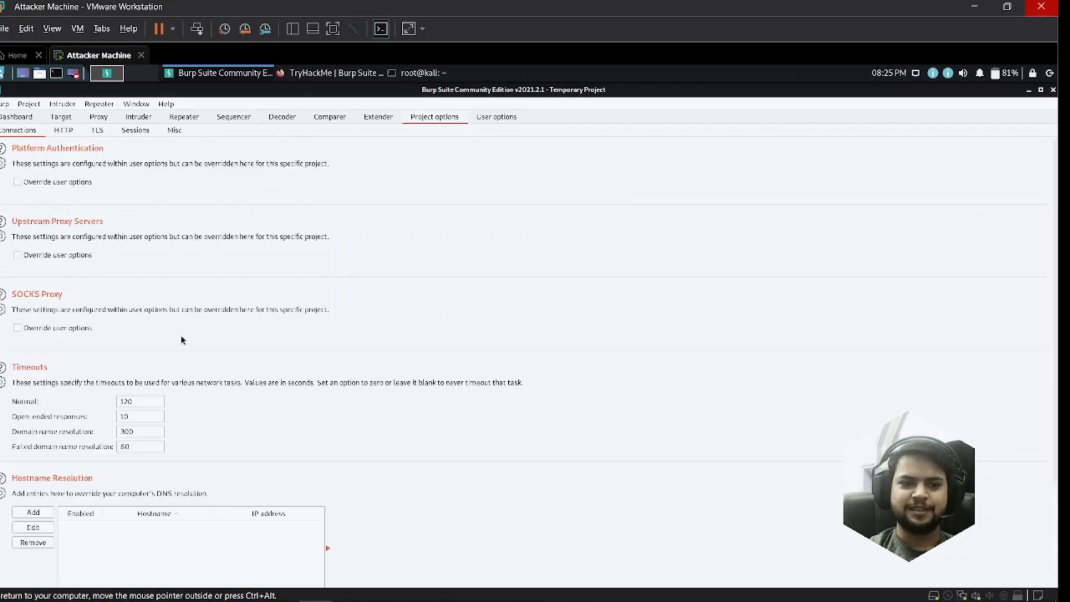
{"action": "scroll", "coordinate": [182, 337], "scroll_direction": "down", "scroll_amount": 3}
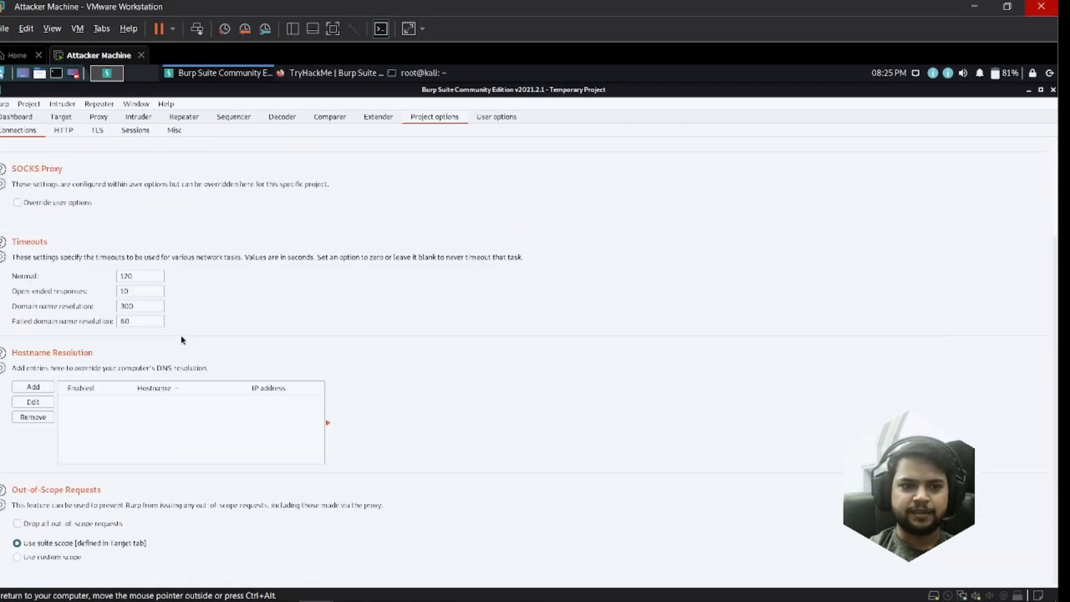
{"action": "left_click", "coordinate": [175, 131]}
{"action": "scroll", "coordinate": [201, 357], "scroll_direction": "down", "scroll_amount": 2}
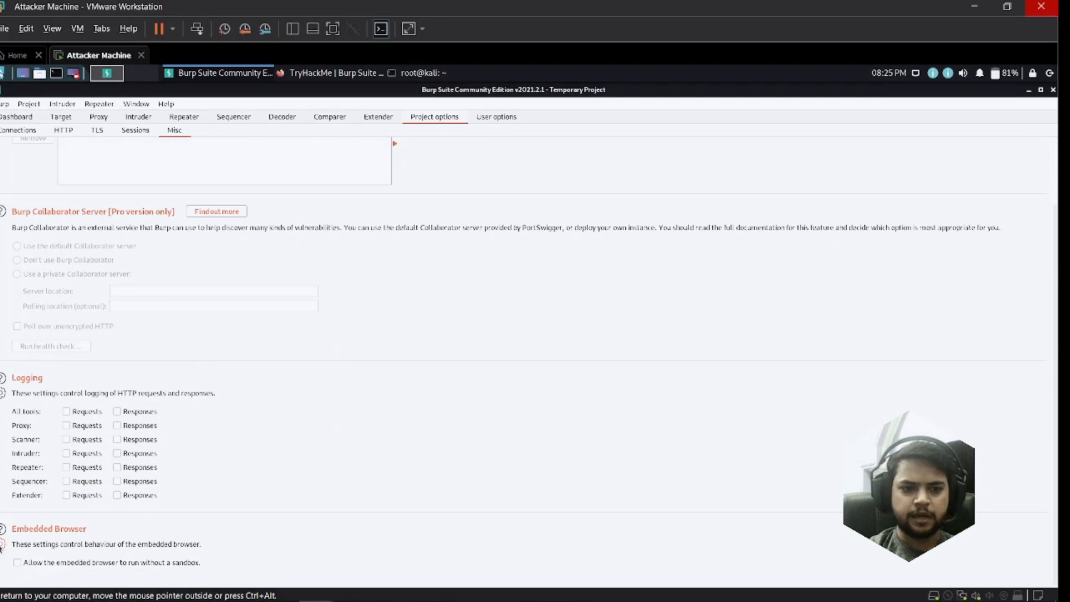
{"action": "left_click", "coordinate": [16, 563]}
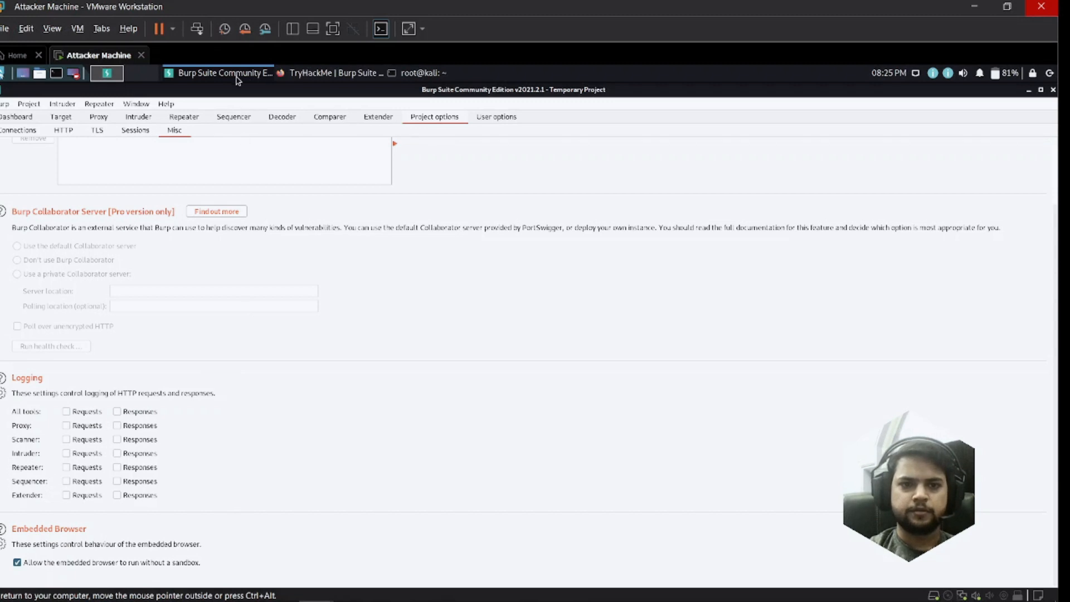
Step: Return to the Proxy's Intercept view and launch Burp's embedded browser
{"action": "scroll", "coordinate": [356, 312], "scroll_direction": "up", "scroll_amount": 3}
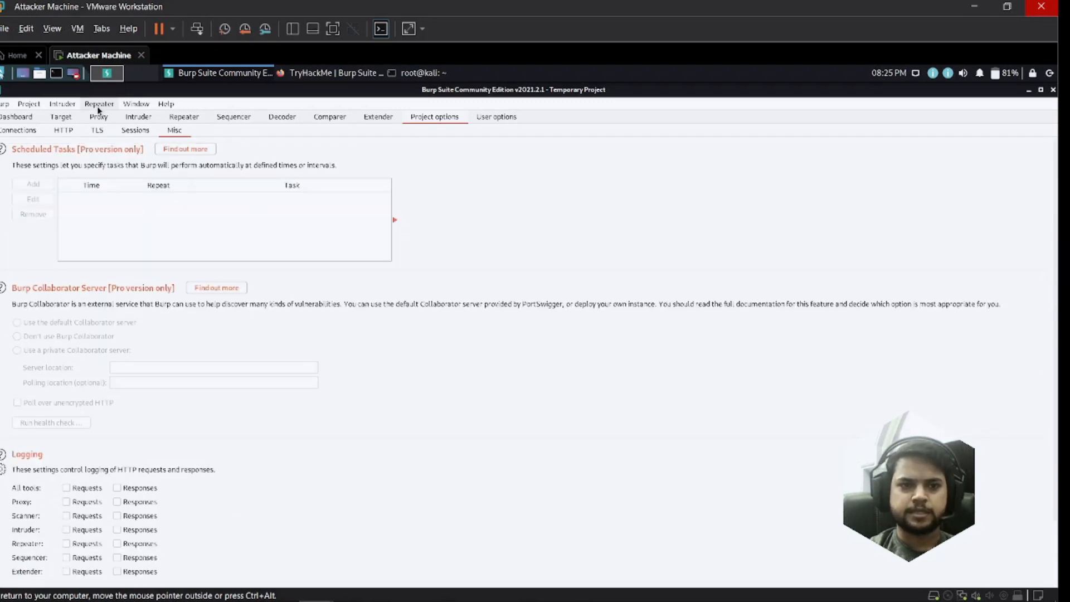
{"action": "left_click", "coordinate": [108, 120]}
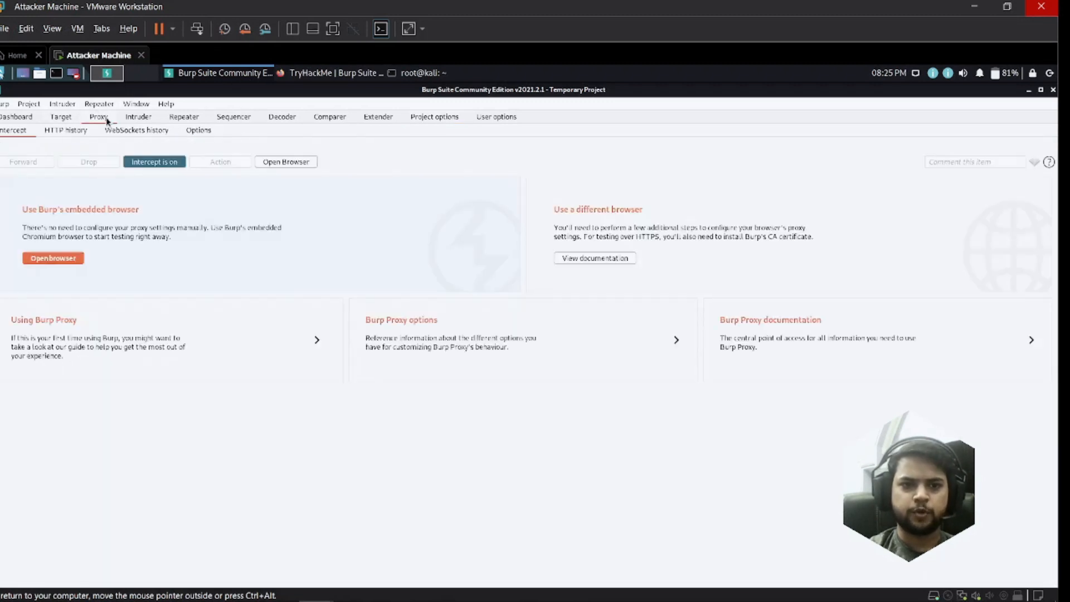
{"action": "left_click", "coordinate": [292, 162]}
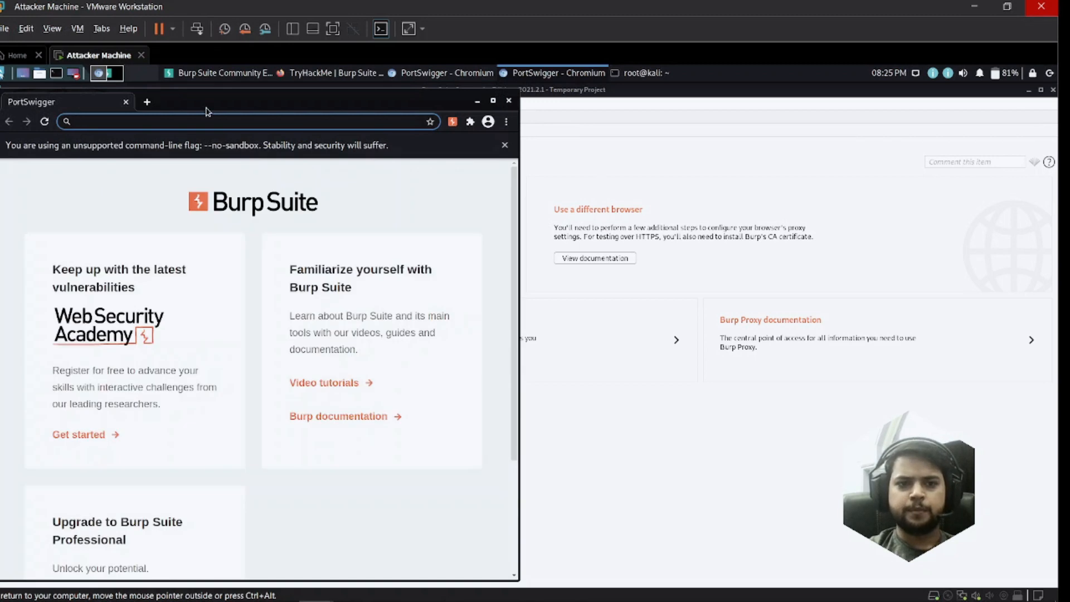
Step: Visit demo.testfire.net in a new tab of the embedded browser and highlight the intercepted raw request in Burp Suite
{"action": "left_click", "coordinate": [147, 102]}
{"action": "type", "text": "demo"}
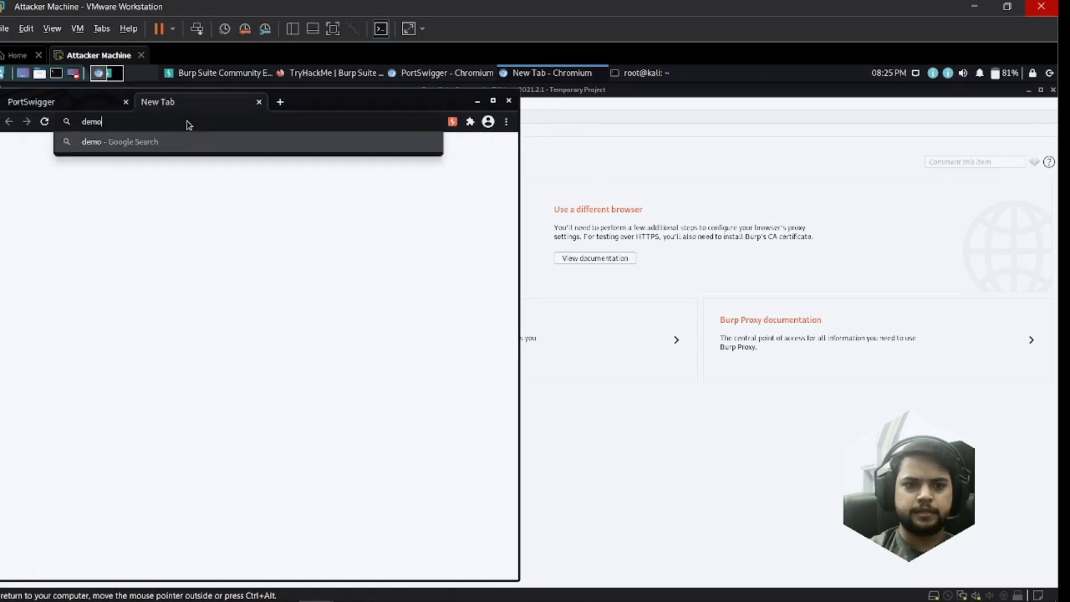
{"action": "type", "text": ".testfire.net"}
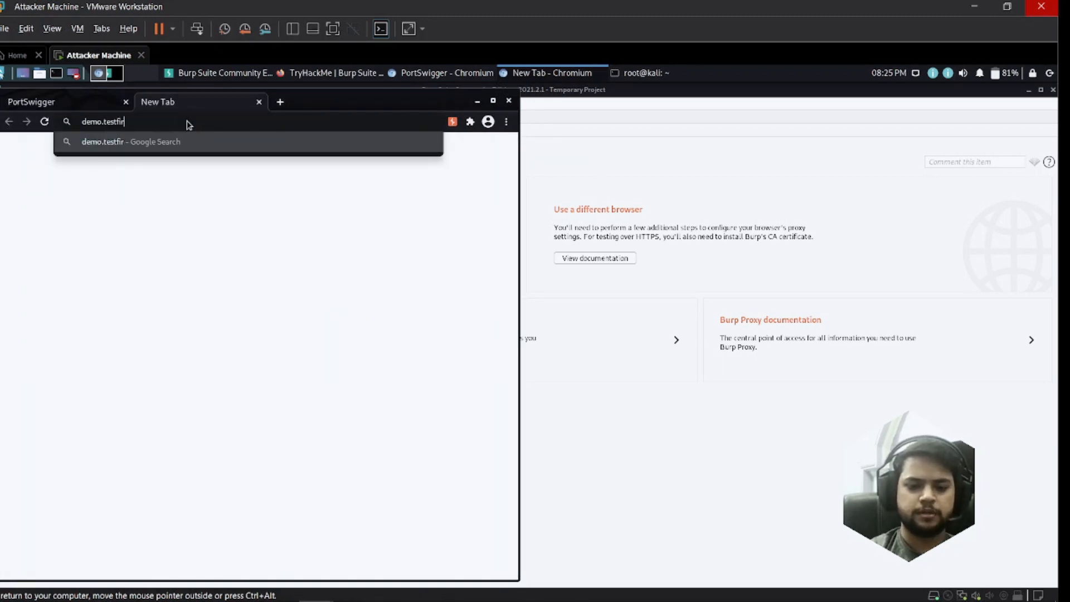
{"action": "key", "text": "Return"}
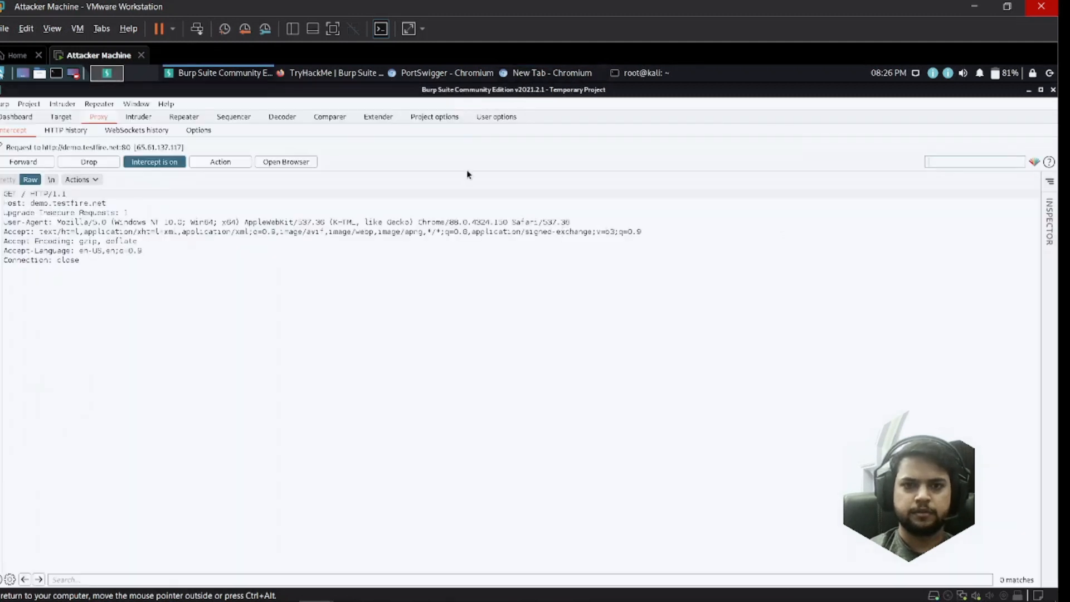
{"action": "left_click_drag", "start_coordinate": [98, 277], "coordinate": [3, 193]}
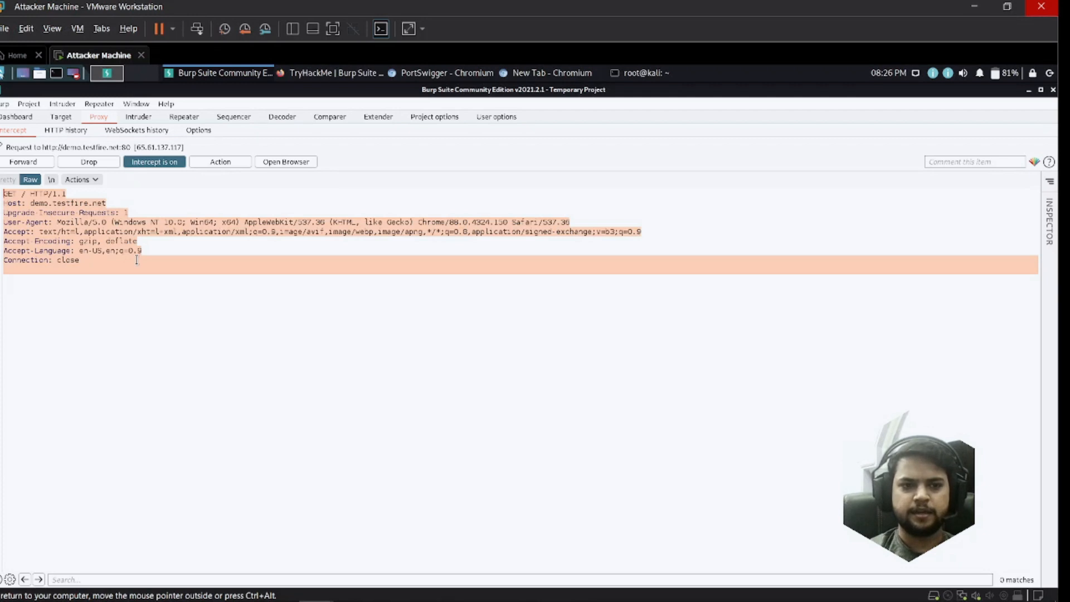
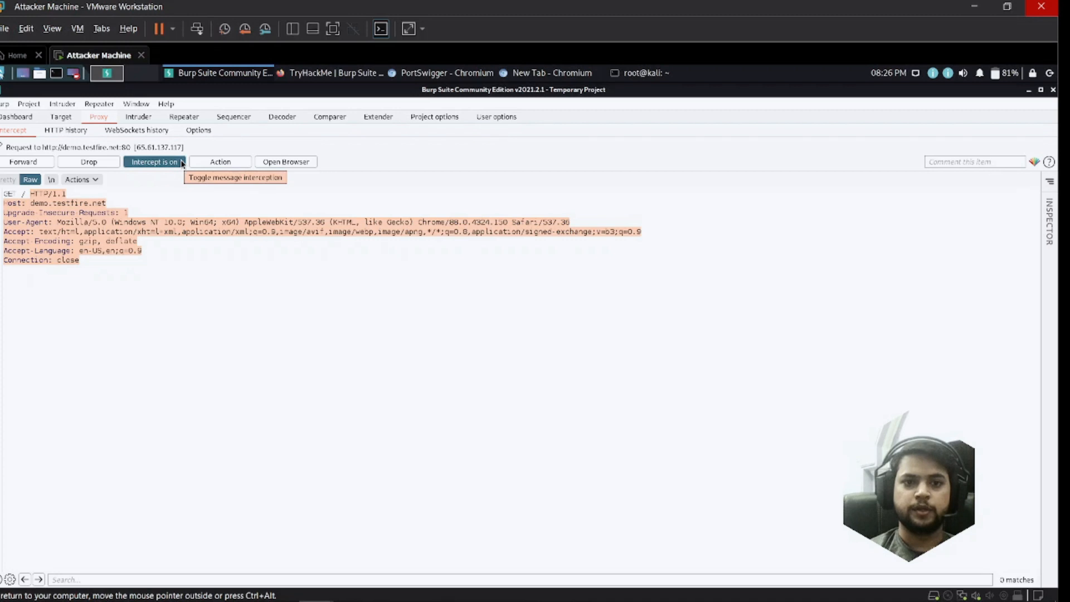
Step: Search for "hi" in a temporary Firefox tab, close it, and check Burp's HTTP history for captured traffic
{"action": "left_click", "coordinate": [325, 74]}
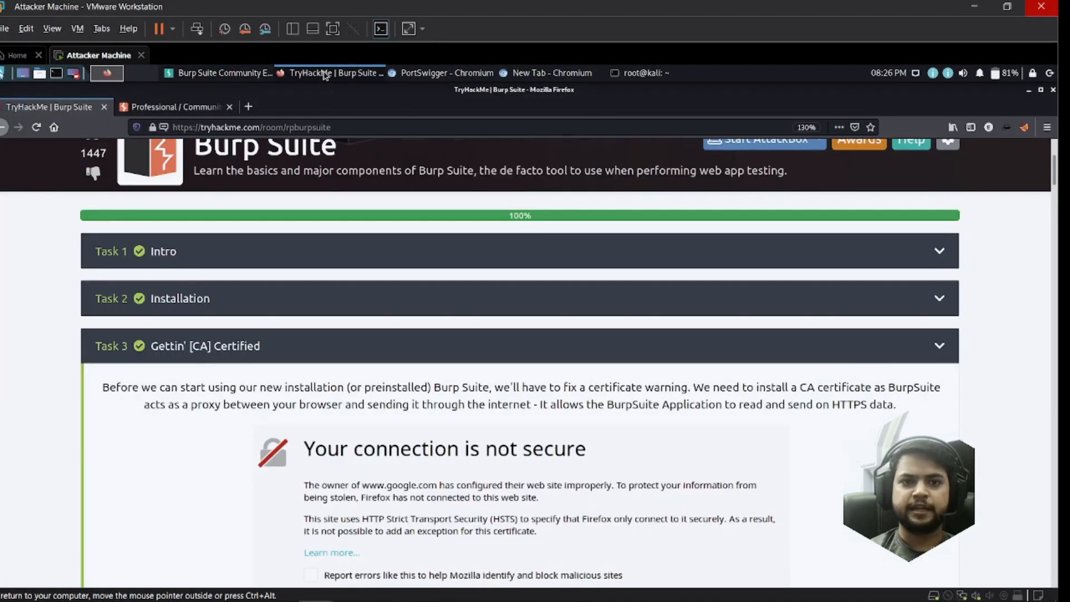
{"action": "left_click", "coordinate": [249, 107]}
{"action": "type", "text": "hi"}
{"action": "key", "text": "Return"}
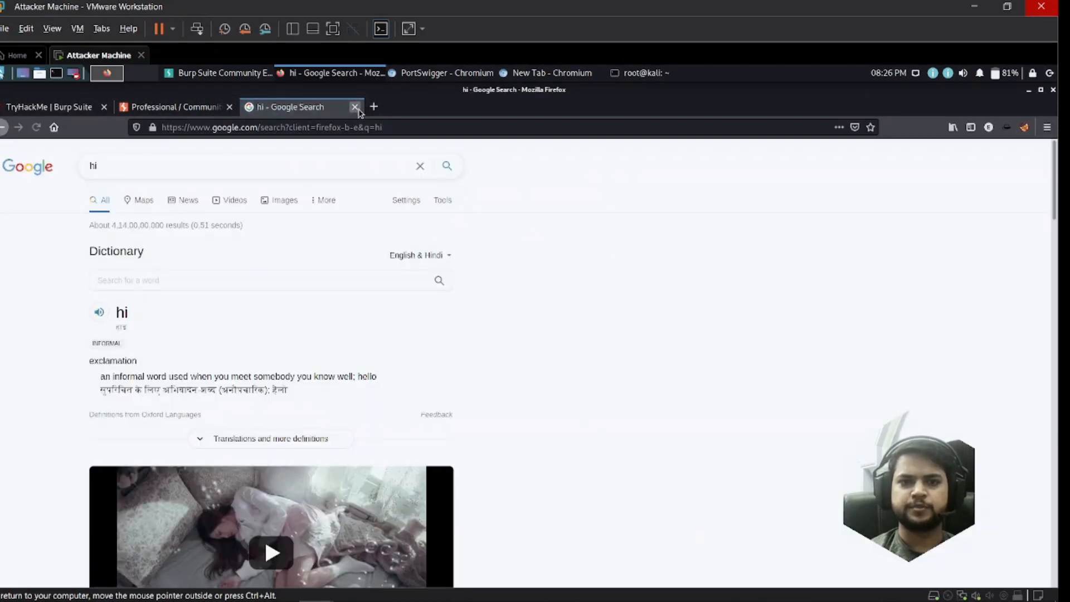
{"action": "left_click", "coordinate": [357, 108]}
{"action": "left_click", "coordinate": [475, 73]}
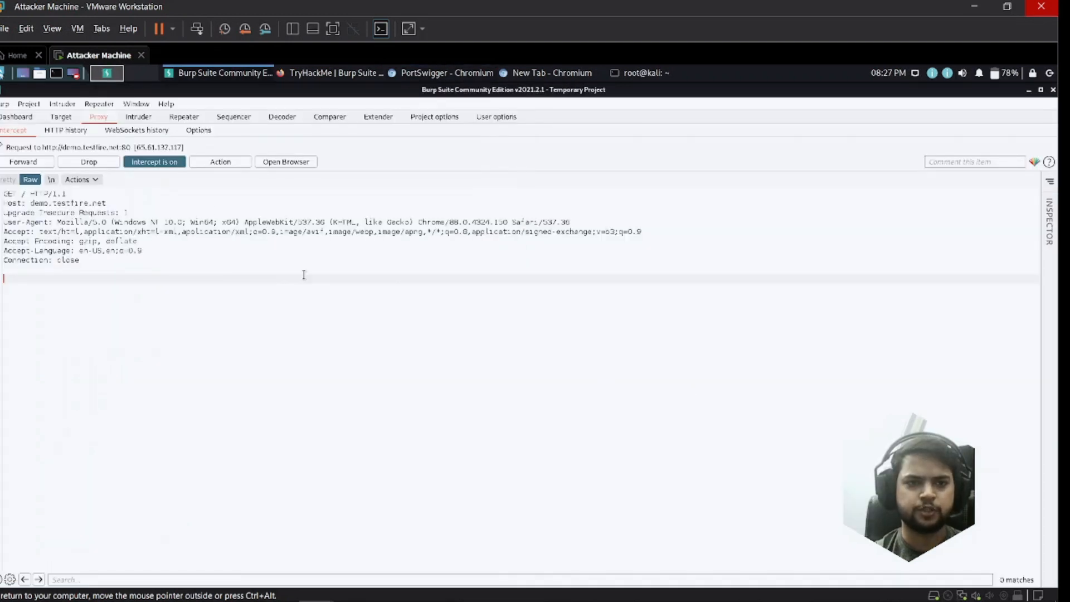
{"action": "left_click", "coordinate": [70, 132]}
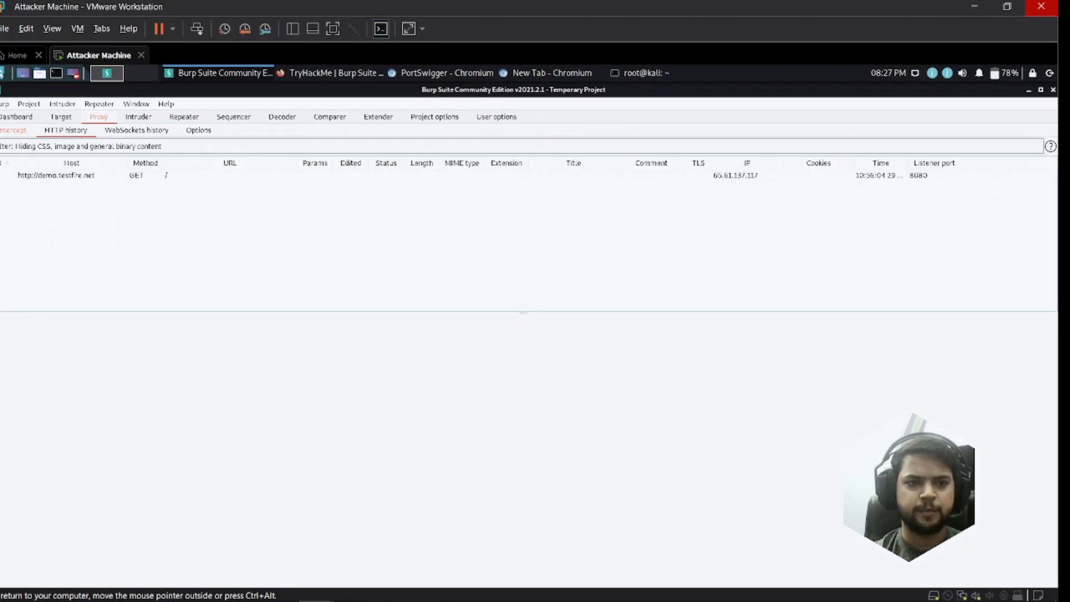
Step: Bring up the embedded Chromium browser and close it
{"action": "left_click", "coordinate": [343, 74]}
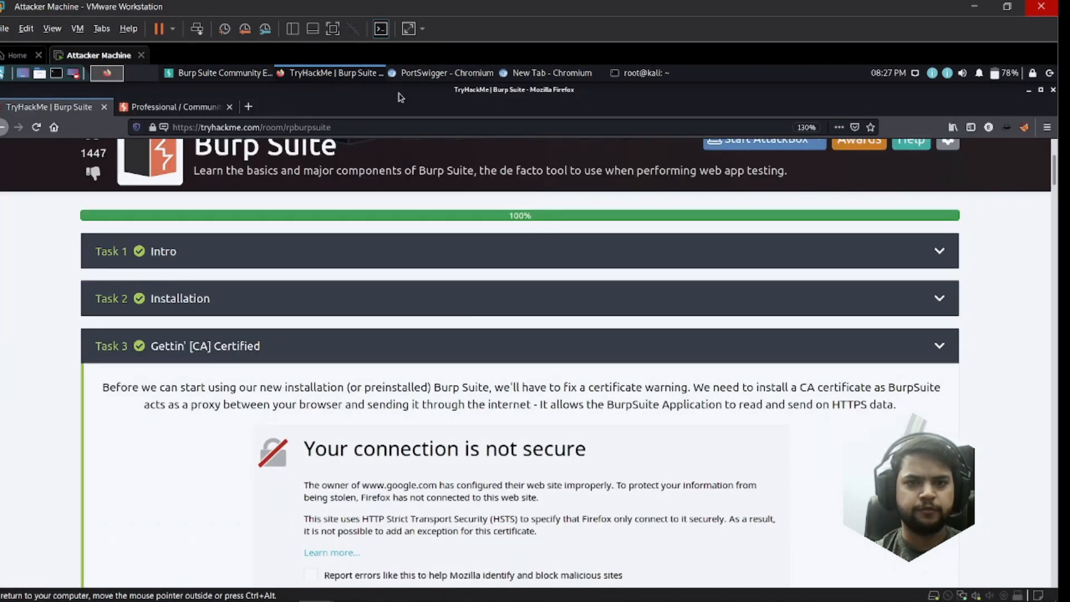
{"action": "left_click", "coordinate": [463, 75]}
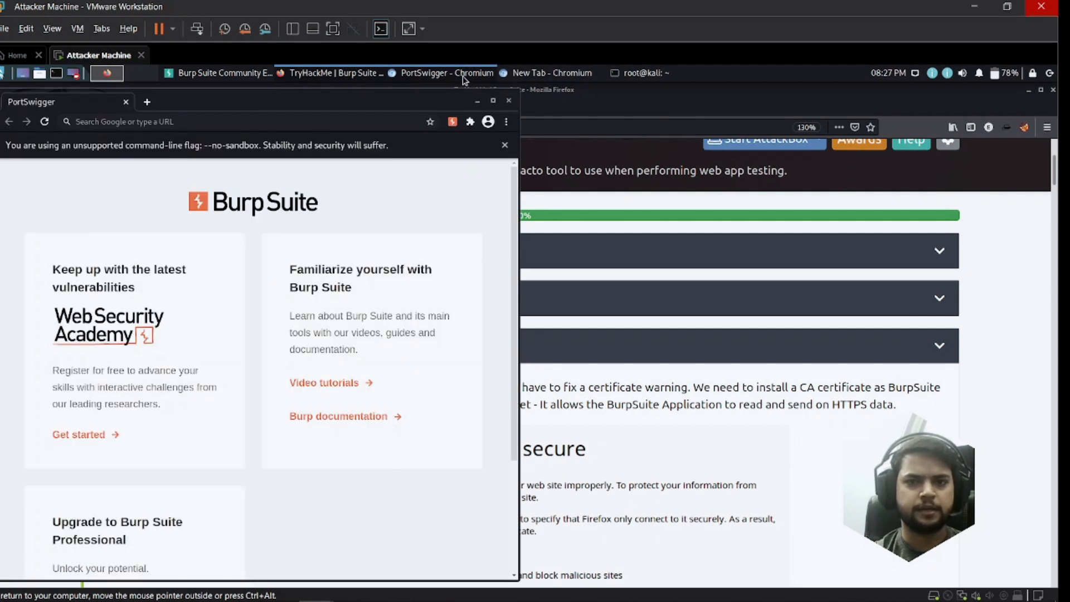
{"action": "left_click", "coordinate": [508, 100]}
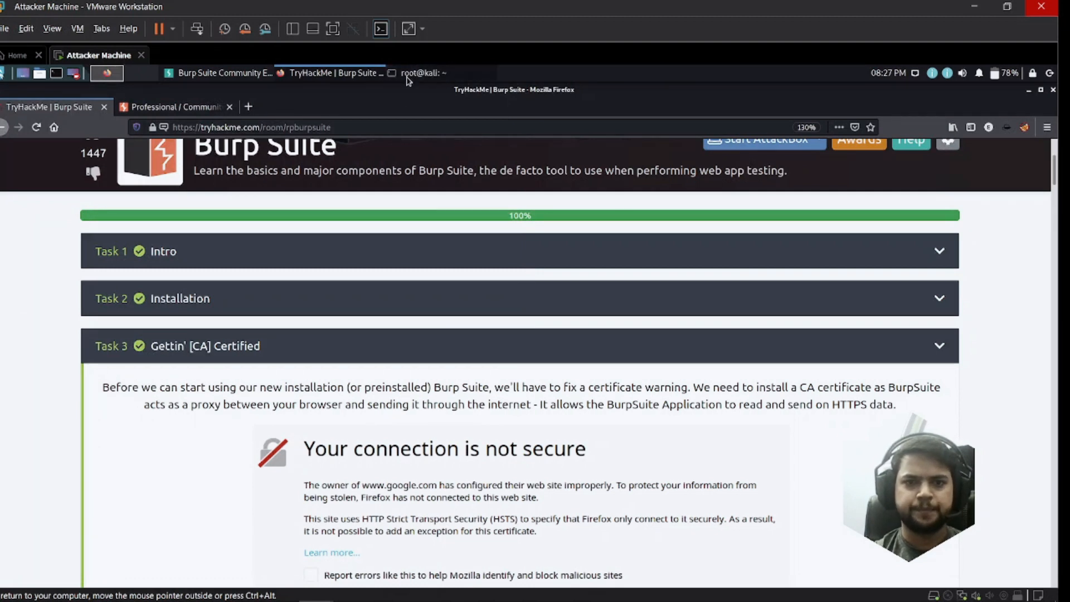
Step: Return to Burp's Proxy Intercept view and turn request interception off
{"action": "left_click", "coordinate": [221, 74]}
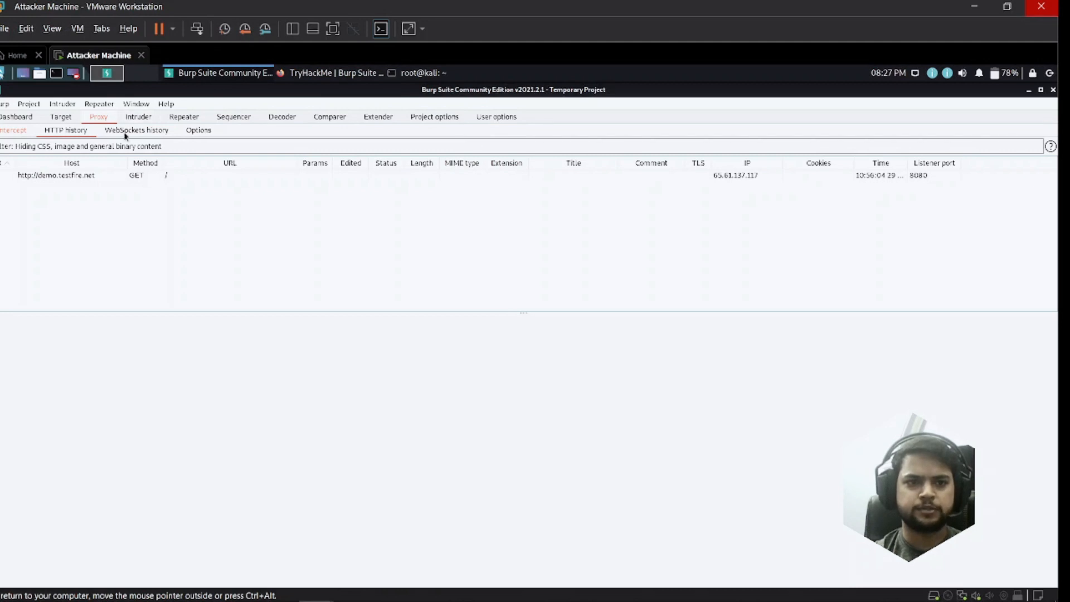
{"action": "left_click", "coordinate": [15, 132]}
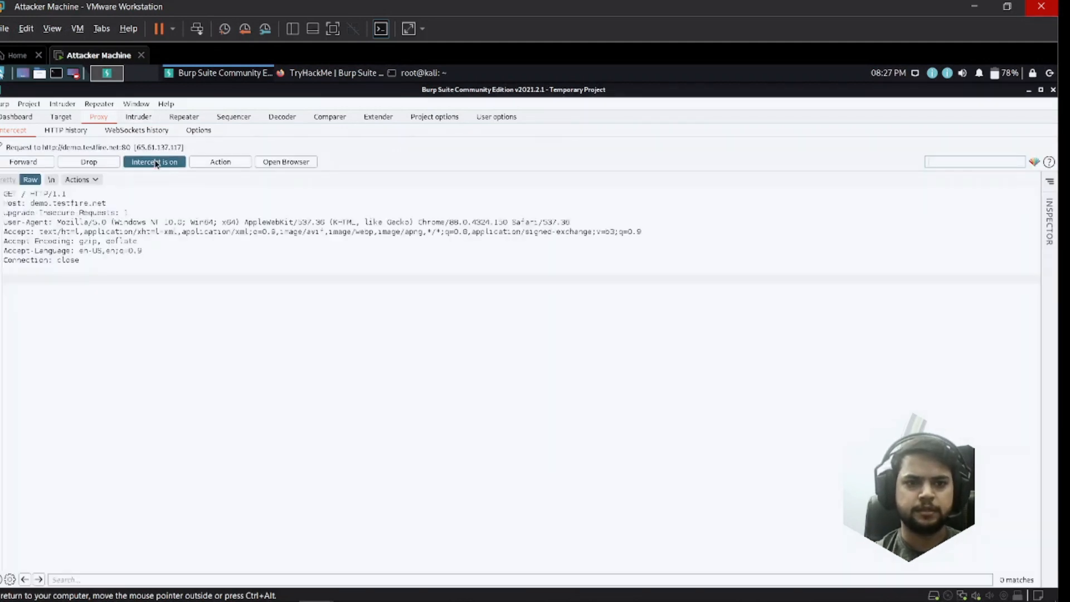
{"action": "left_click", "coordinate": [156, 163]}
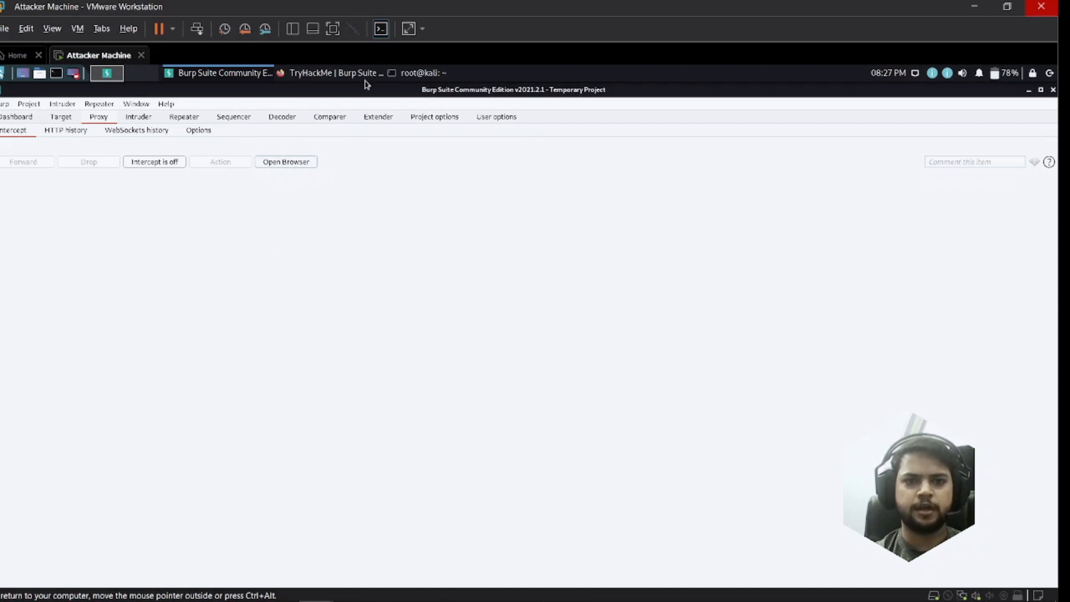
Step: Switch to Firefox and set its connection settings to manual proxy configuration with 127.0.0.1 port 8080, also used for FTP and HTTPS
{"action": "left_click", "coordinate": [326, 73]}
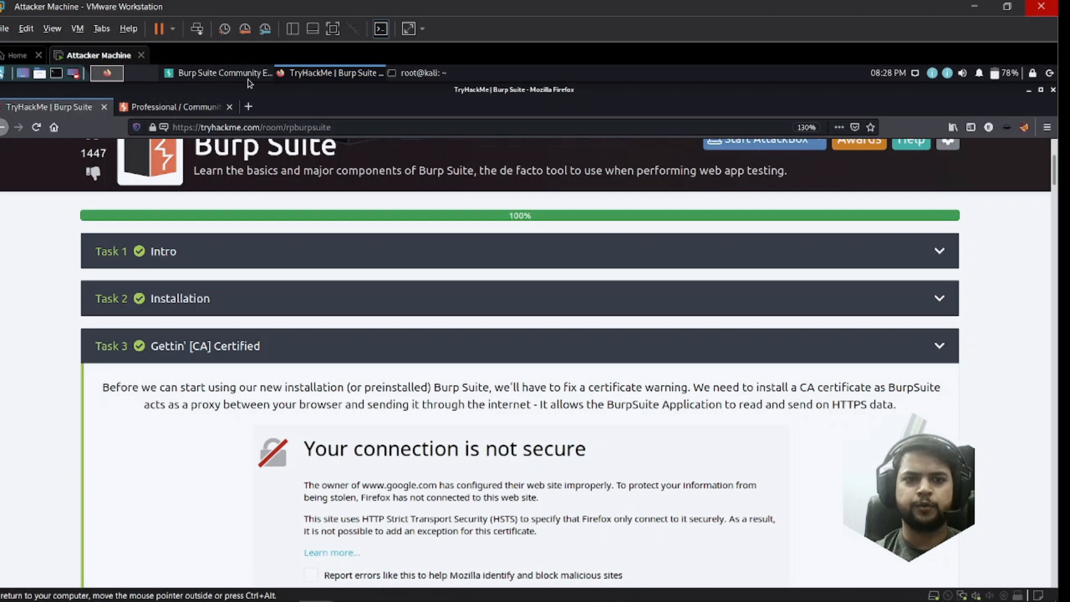
{"action": "left_click", "coordinate": [229, 73]}
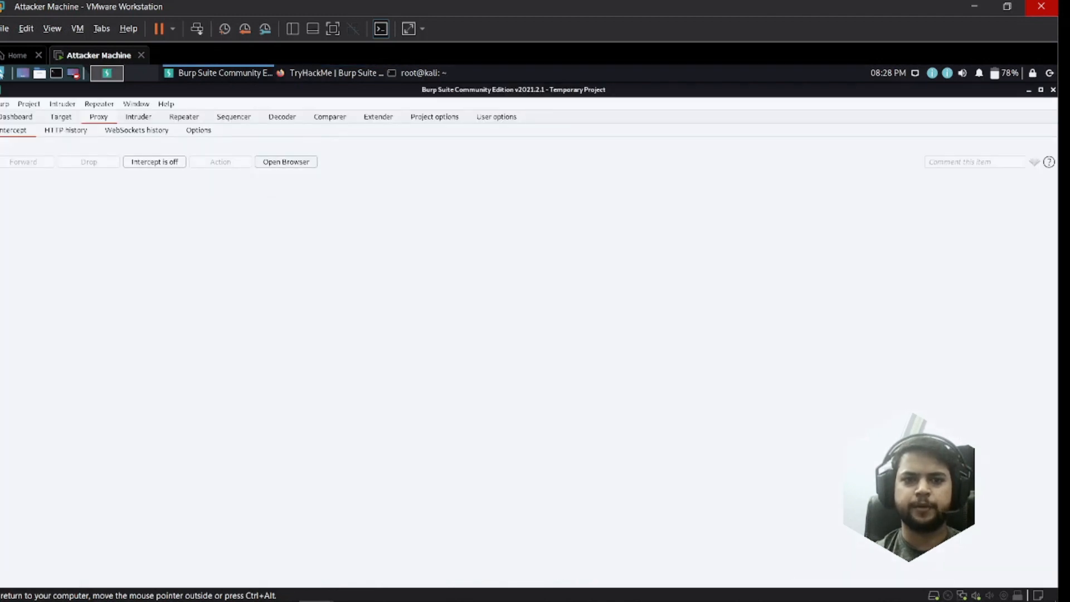
{"action": "left_click", "coordinate": [322, 75]}
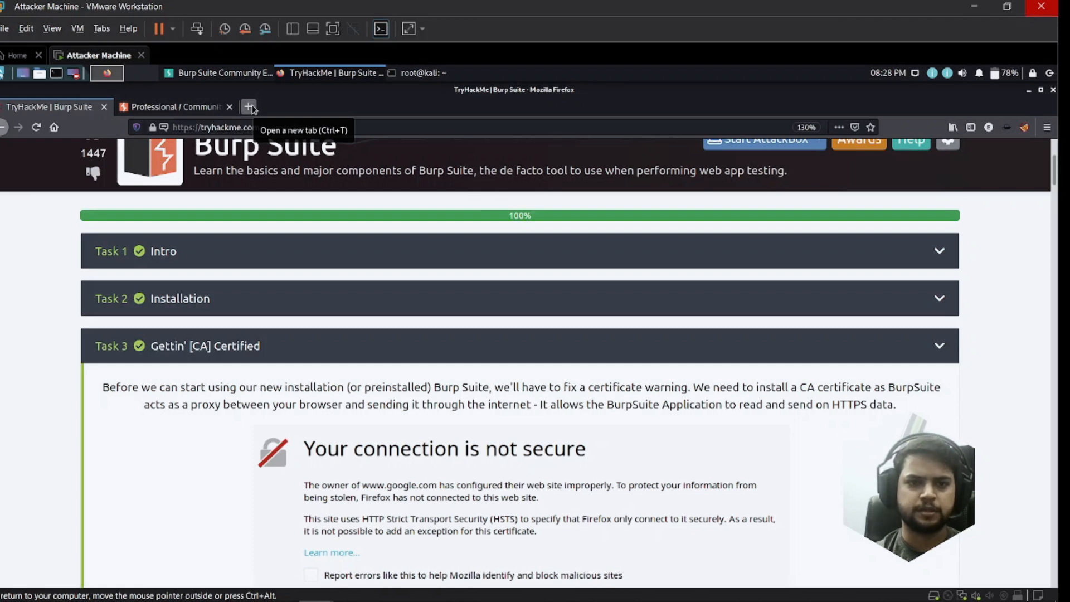
{"action": "left_click", "coordinate": [1047, 128]}
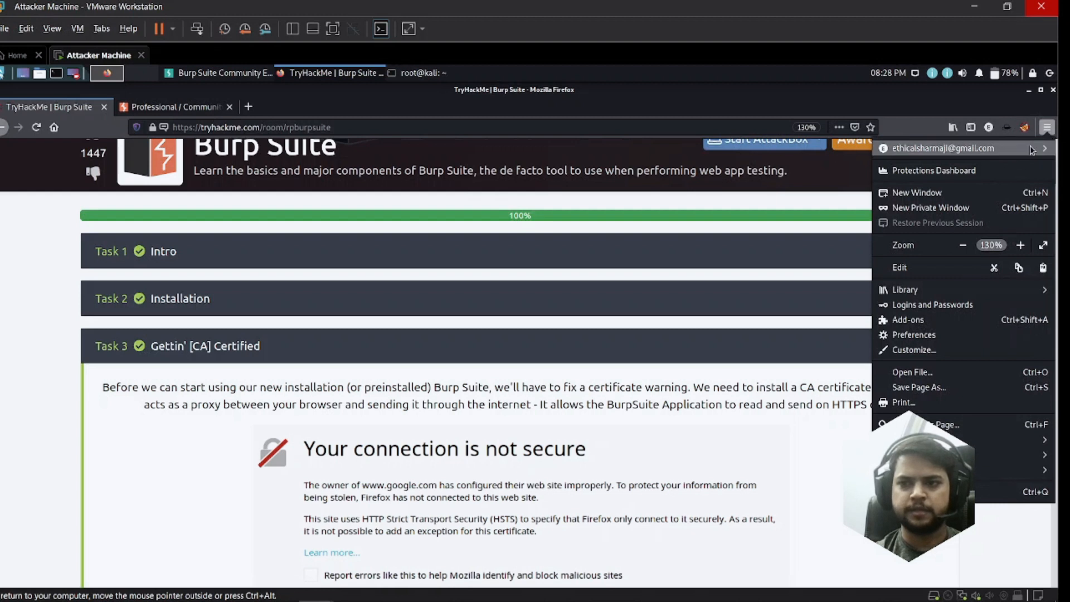
{"action": "left_click", "coordinate": [928, 336]}
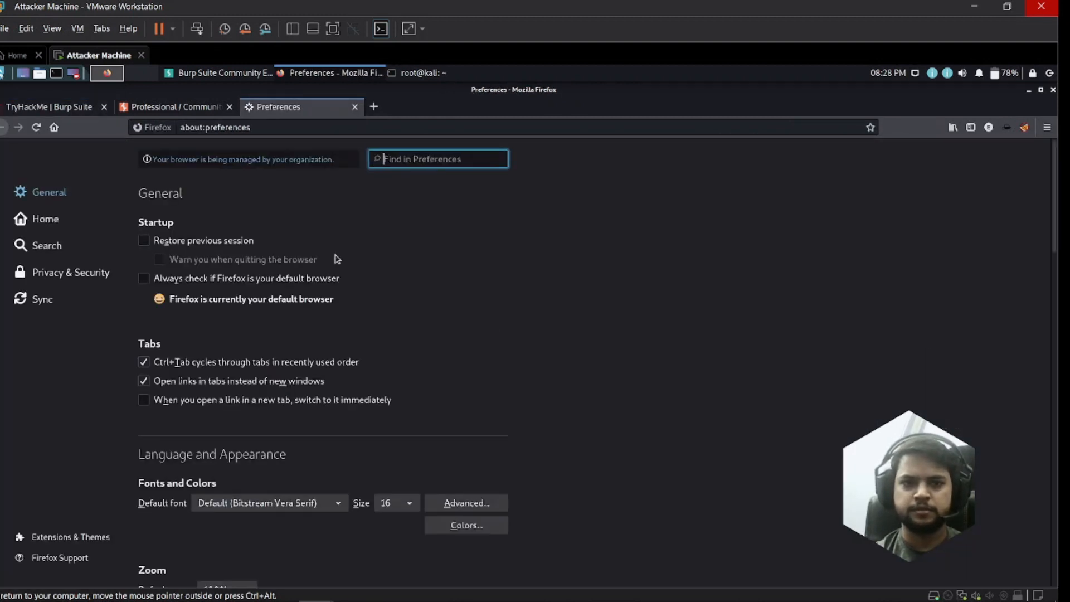
{"action": "type", "text": "xy"}
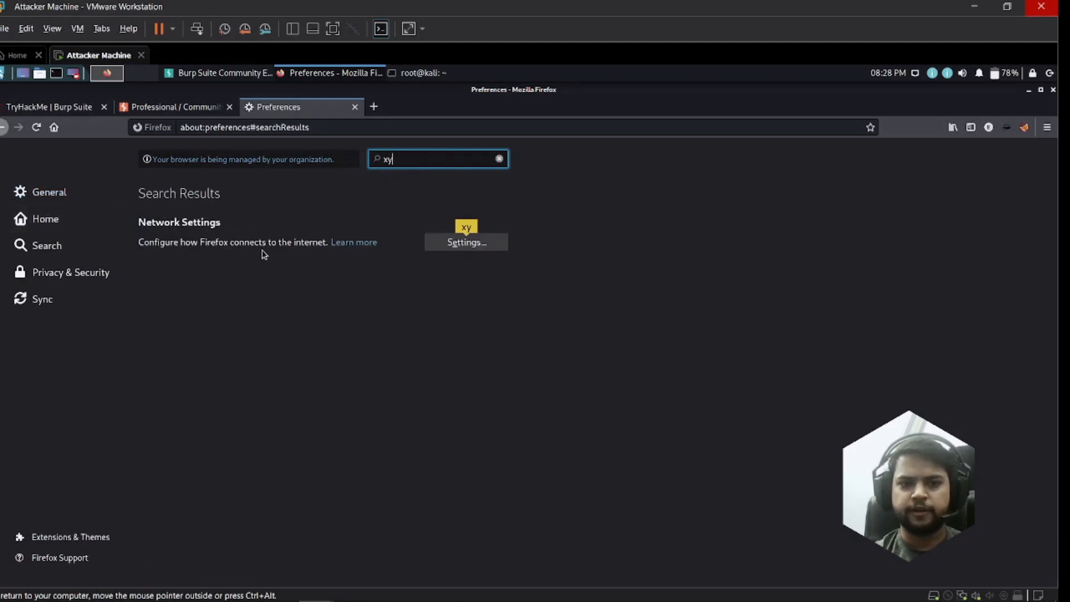
{"action": "left_click", "coordinate": [460, 250]}
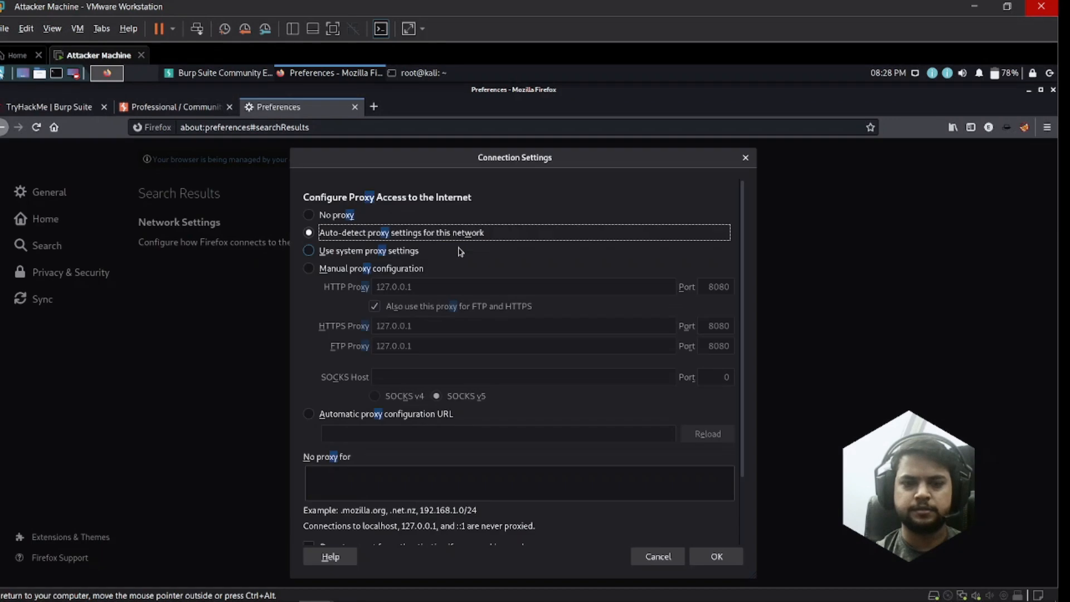
{"action": "left_click", "coordinate": [312, 269]}
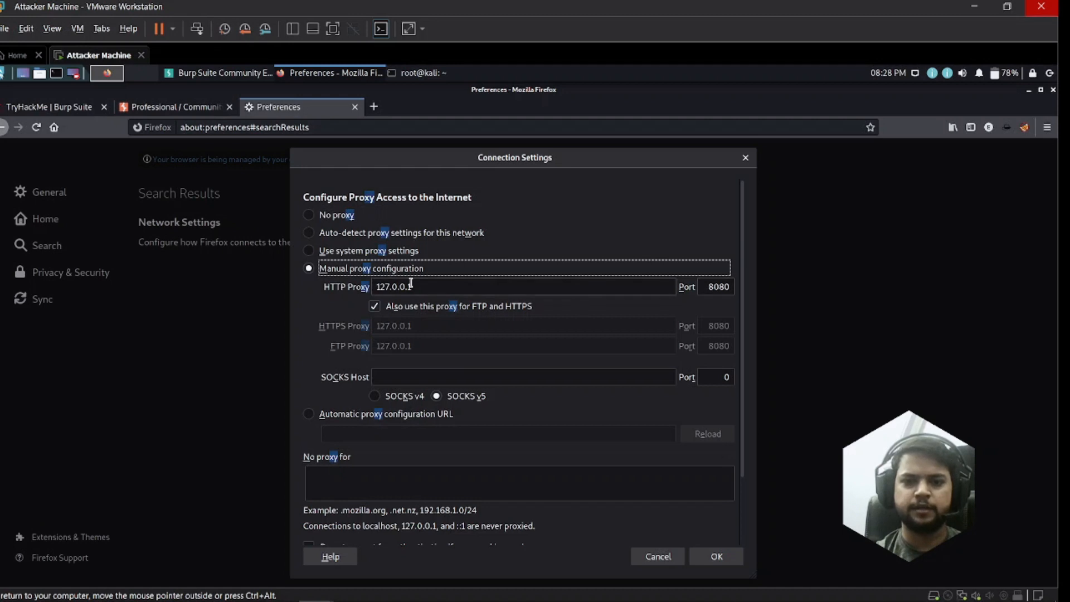
{"action": "left_click_drag", "start_coordinate": [419, 285], "coordinate": [376, 286]}
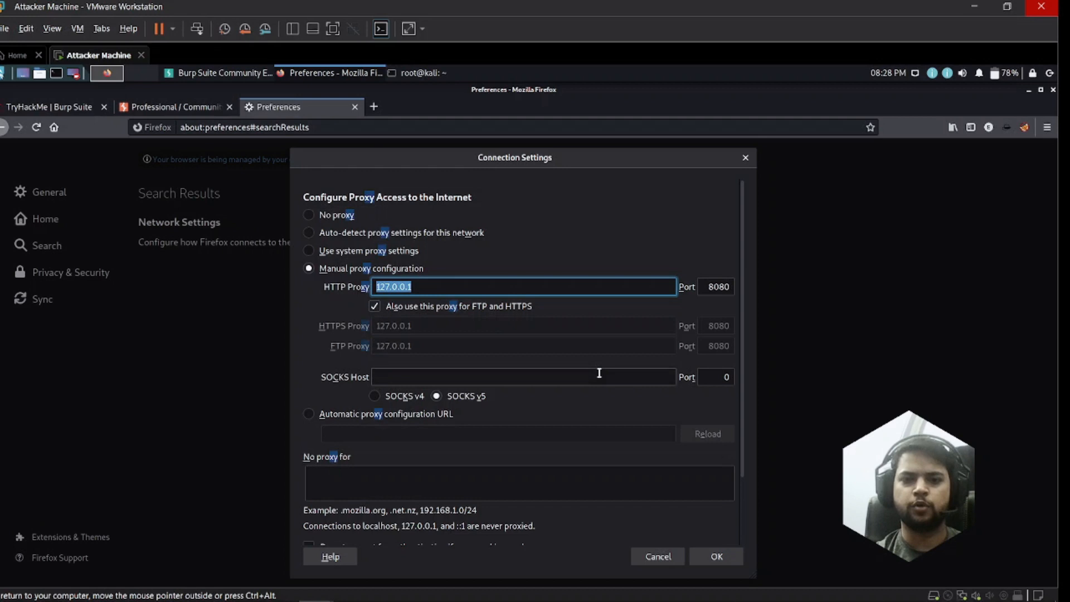
{"action": "left_click", "coordinate": [717, 557]}
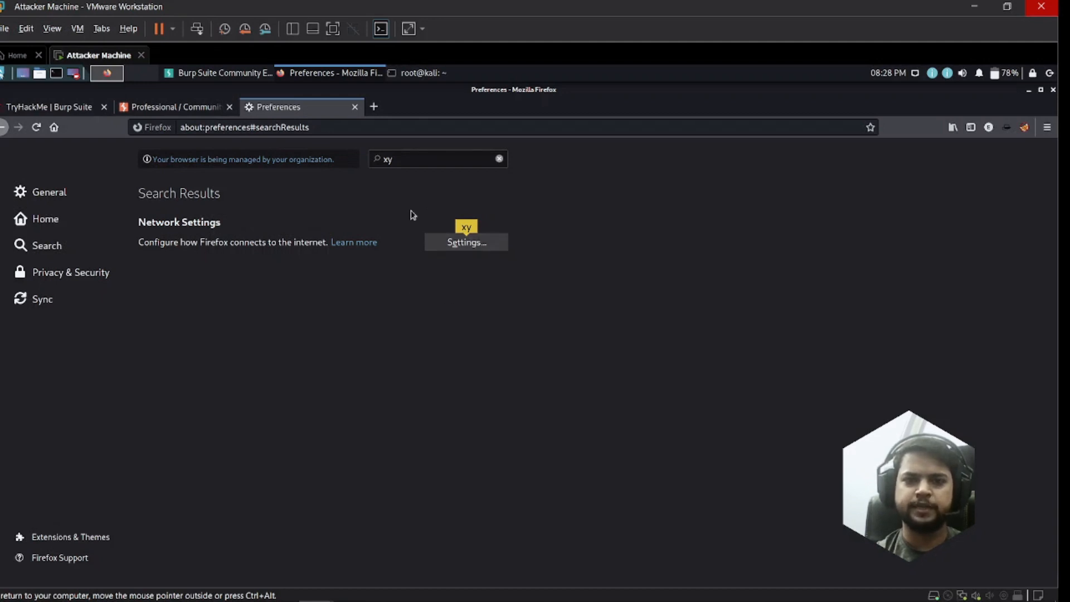
Step: Compare the proxy listener interface in Burp Suite's Proxy options with the HTTP proxy address and port in Firefox's connection settings
{"action": "left_click", "coordinate": [220, 73]}
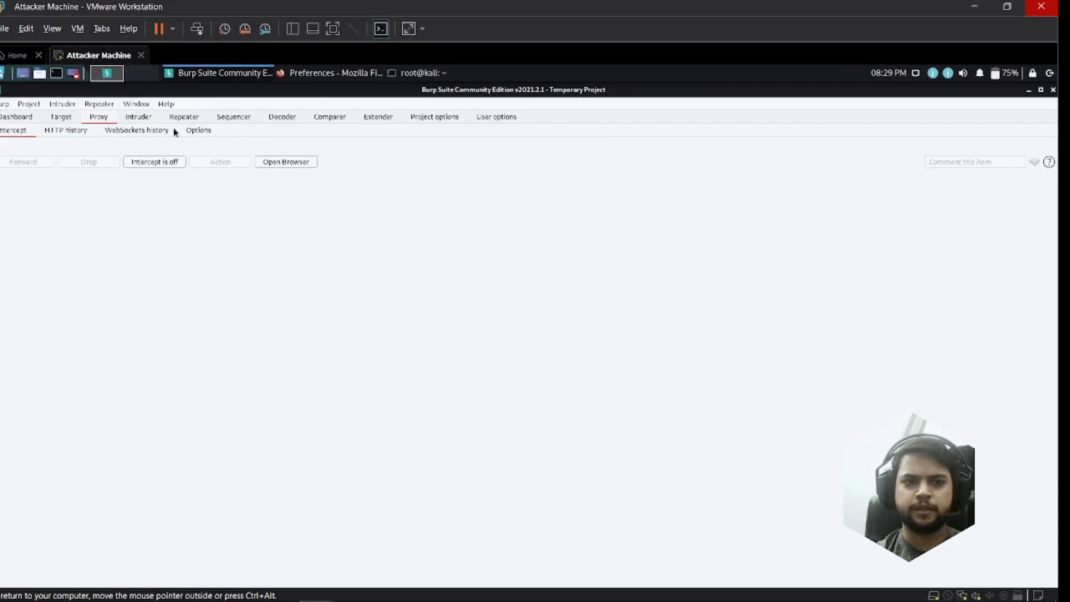
{"action": "left_click", "coordinate": [206, 134]}
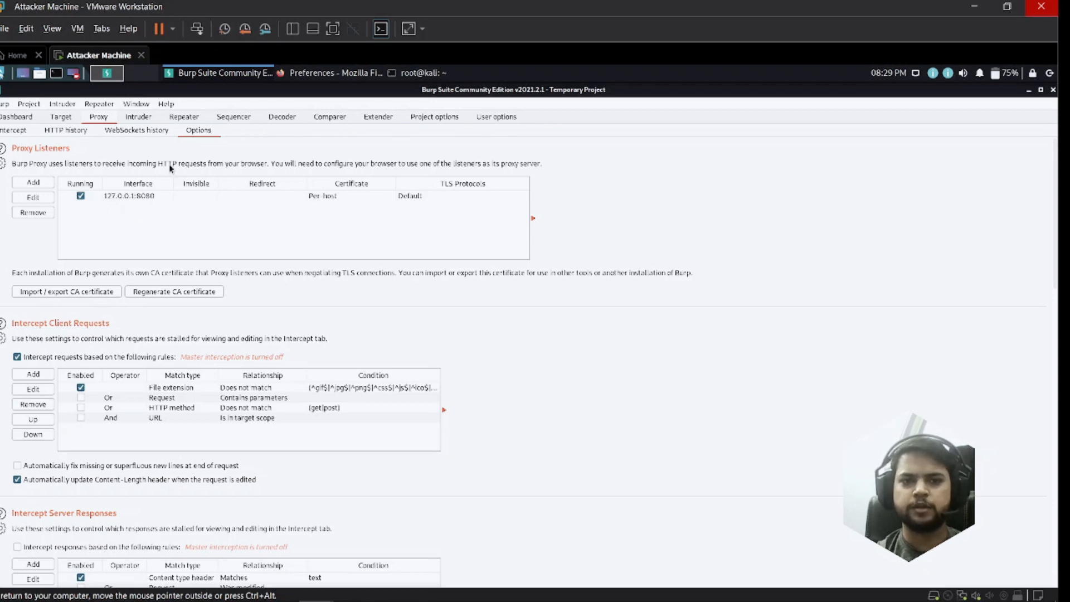
{"action": "left_click", "coordinate": [315, 77]}
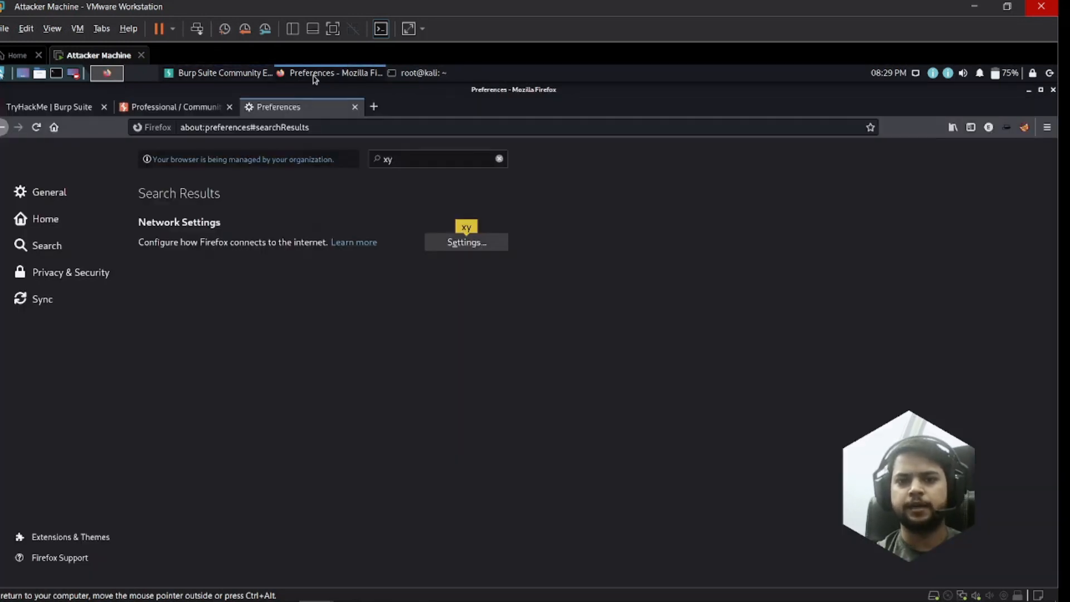
{"action": "left_click", "coordinate": [469, 243]}
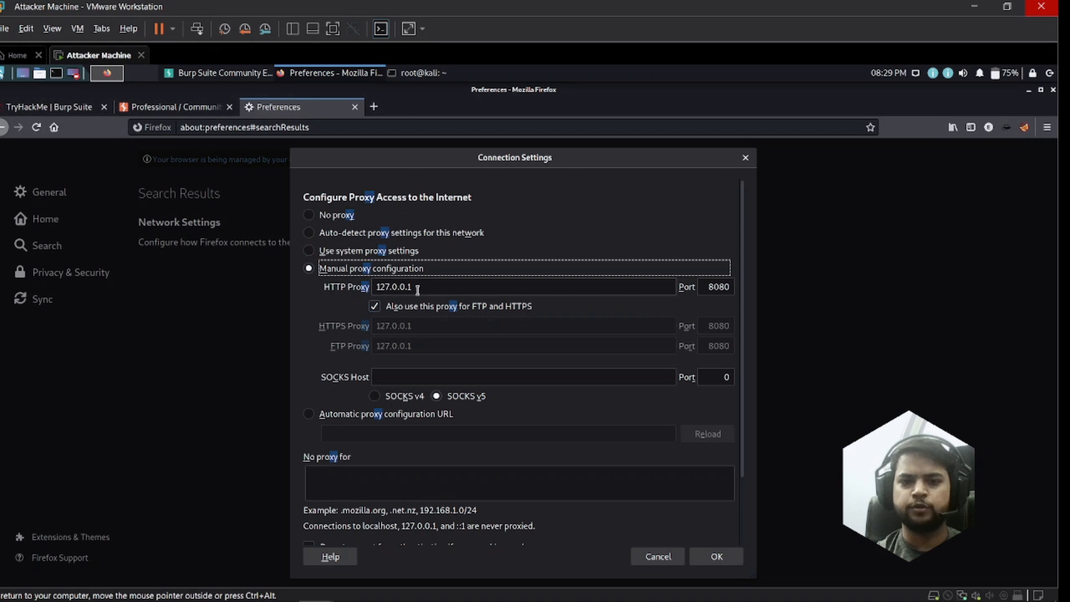
{"action": "left_click", "coordinate": [720, 556]}
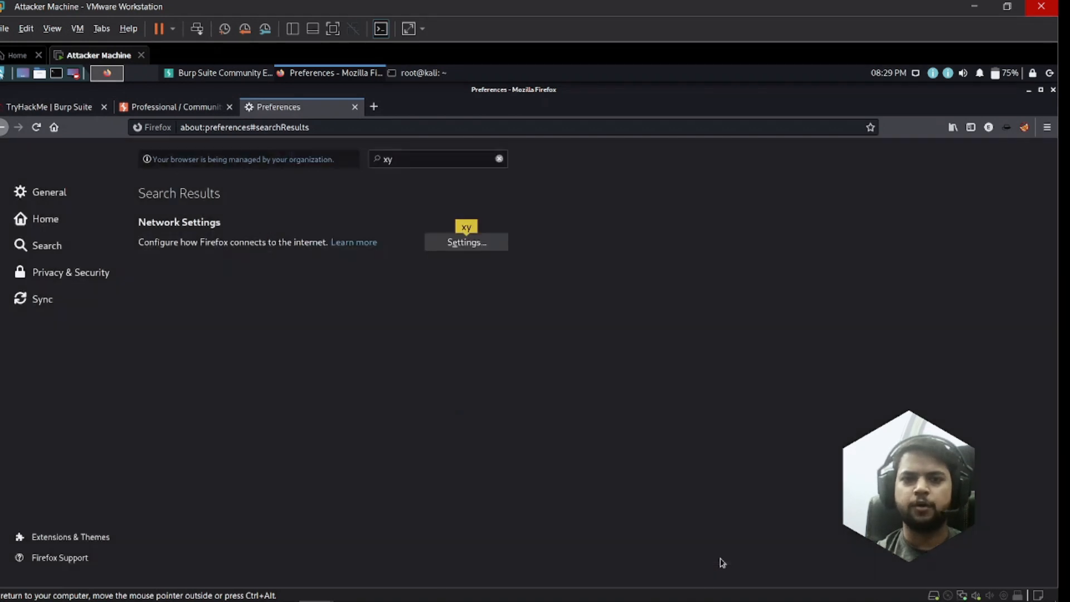
Step: Enter the address testphp.vulnweb.com in a new Firefox tab without loading it
{"action": "left_click", "coordinate": [374, 107]}
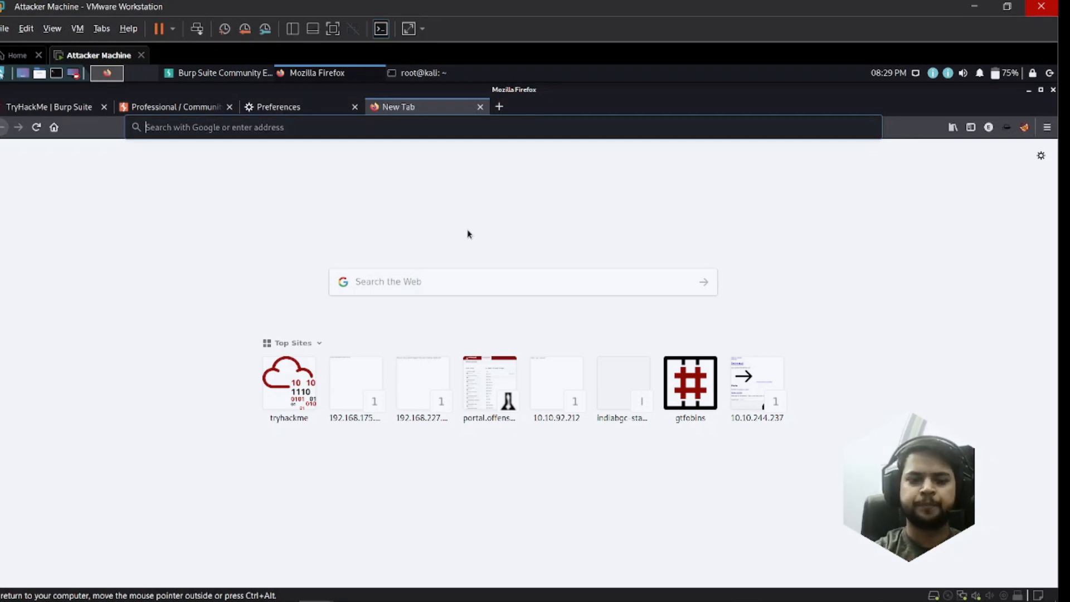
{"action": "type", "text": "demo.tes"}
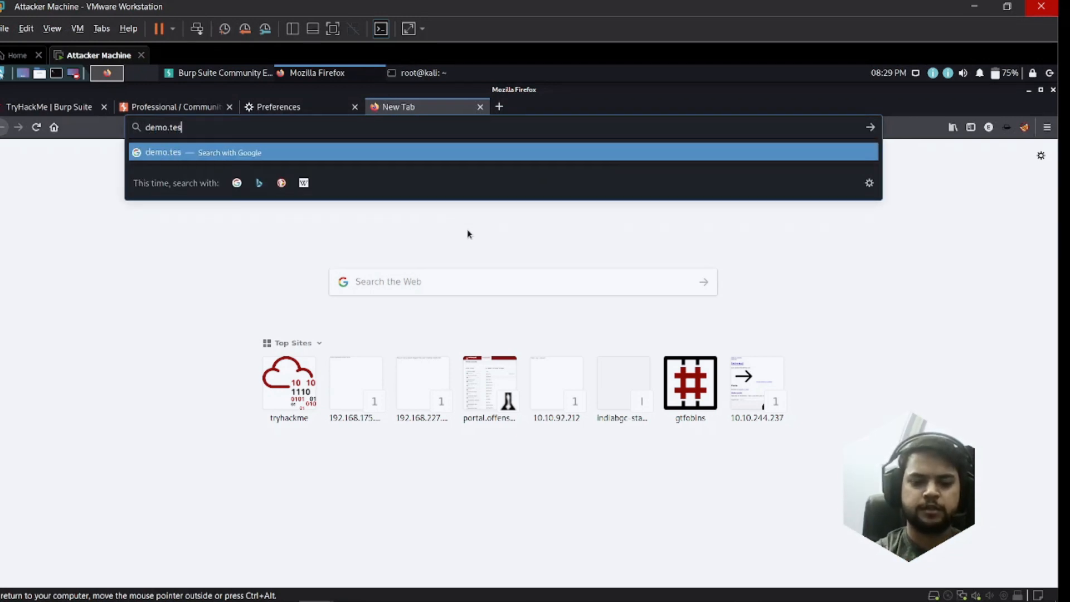
{"action": "key", "text": "BackSpace"}
{"action": "key", "text": "BackSpace"}
{"action": "key", "text": "BackSpace"}
{"action": "key", "text": "BackSpace"}
{"action": "key", "text": "BackSpace"}
{"action": "key", "text": "BackSpace"}
{"action": "key", "text": "BackSpace"}
{"action": "key", "text": "BackSpace"}
{"action": "type", "text": "tes"}
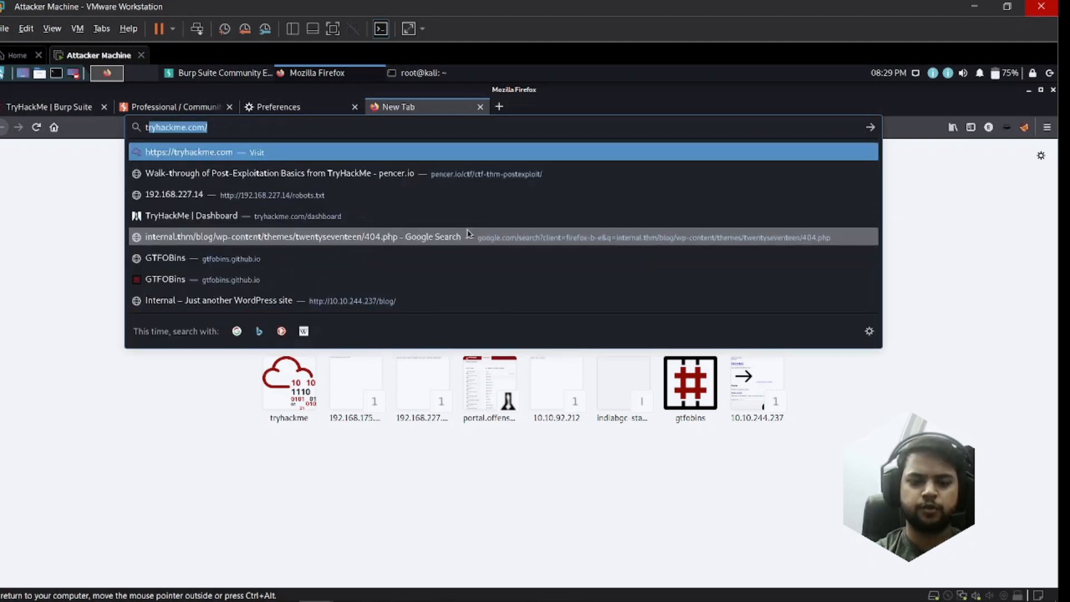
{"action": "key", "text": "BackSpace"}
{"action": "type", "text": "stp"}
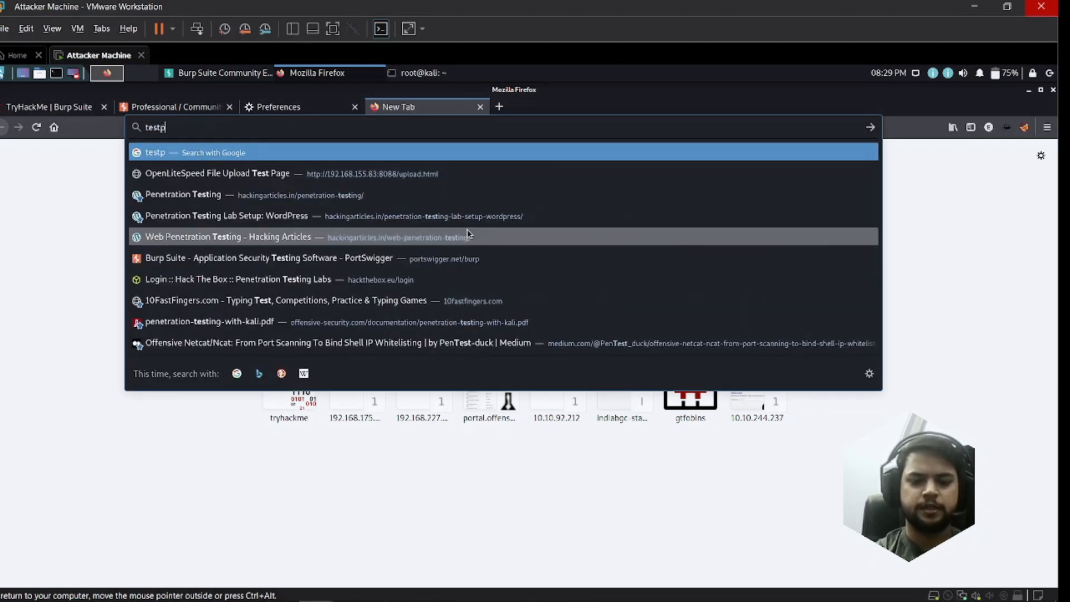
{"action": "type", "text": "hp.vuln"}
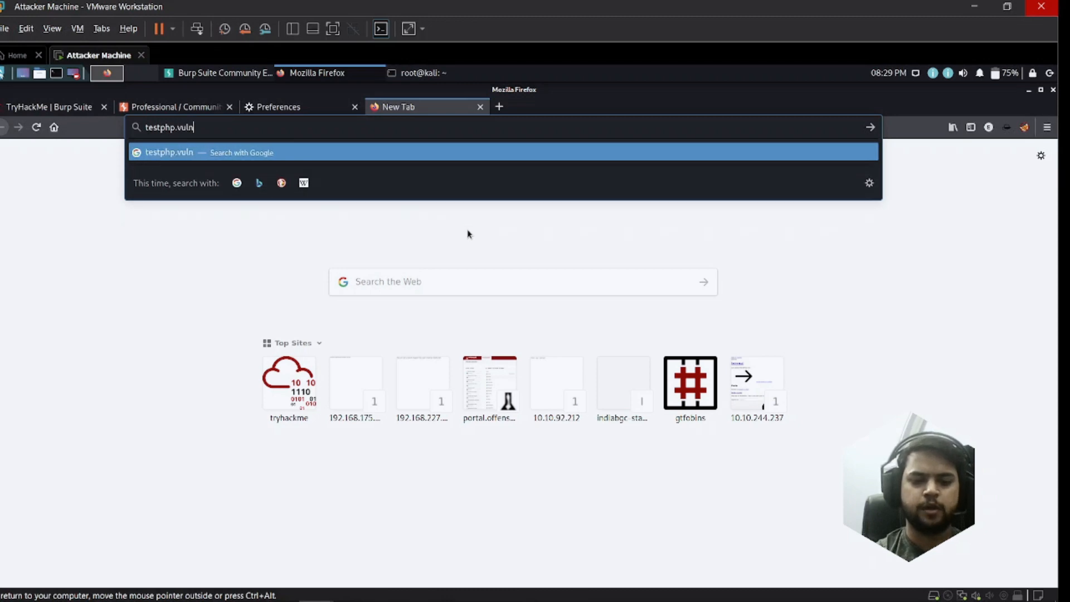
{"action": "type", "text": "web.com"}
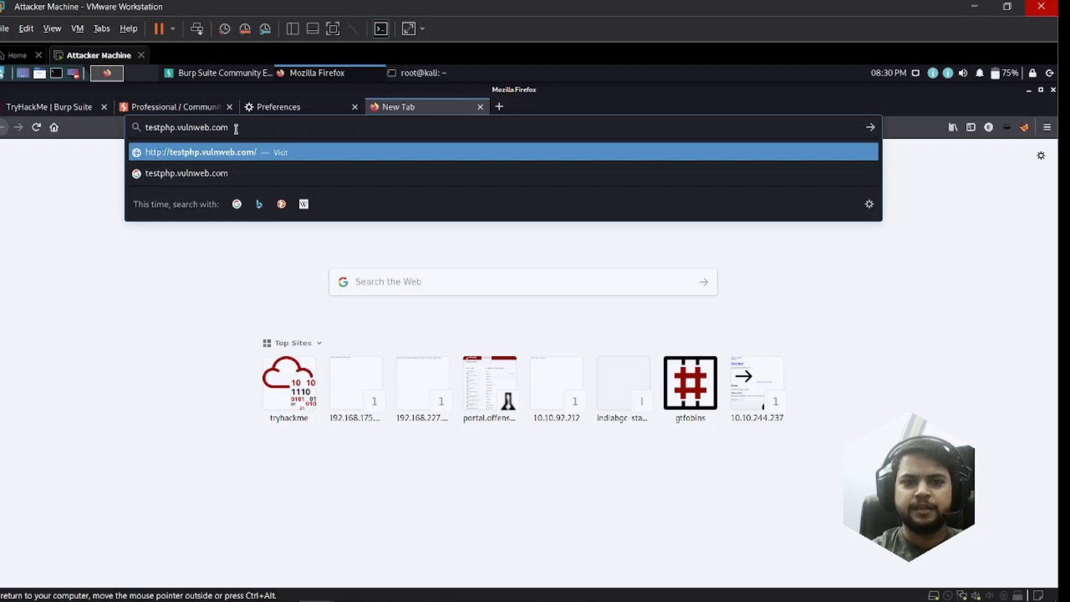
Step: Review the proxy listener and HTTP history in Burp Suite, and turn request interception on
{"action": "left_click", "coordinate": [215, 75]}
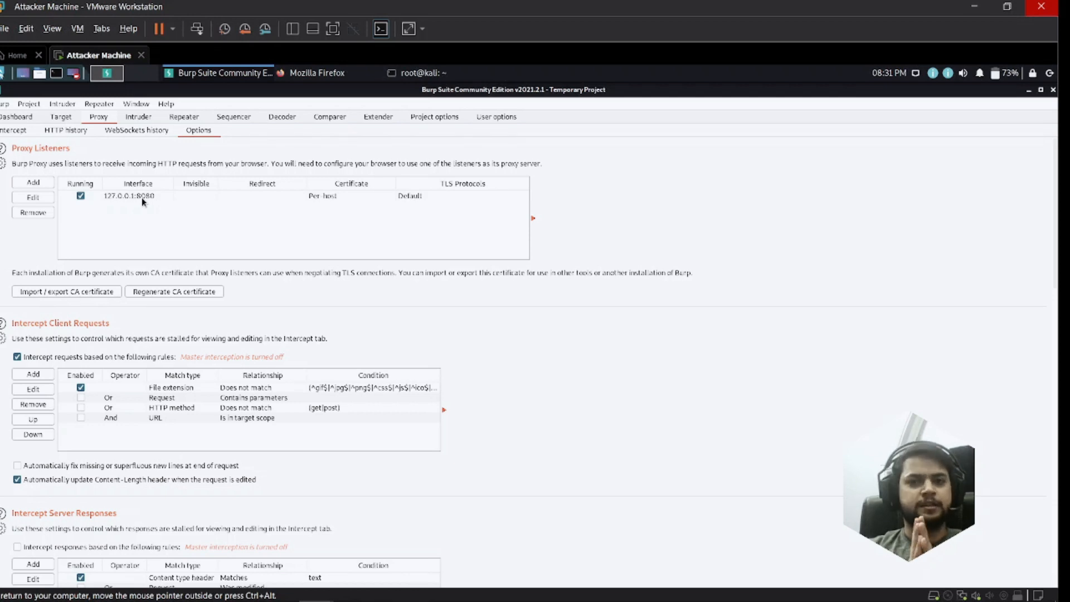
{"action": "left_click", "coordinate": [317, 73]}
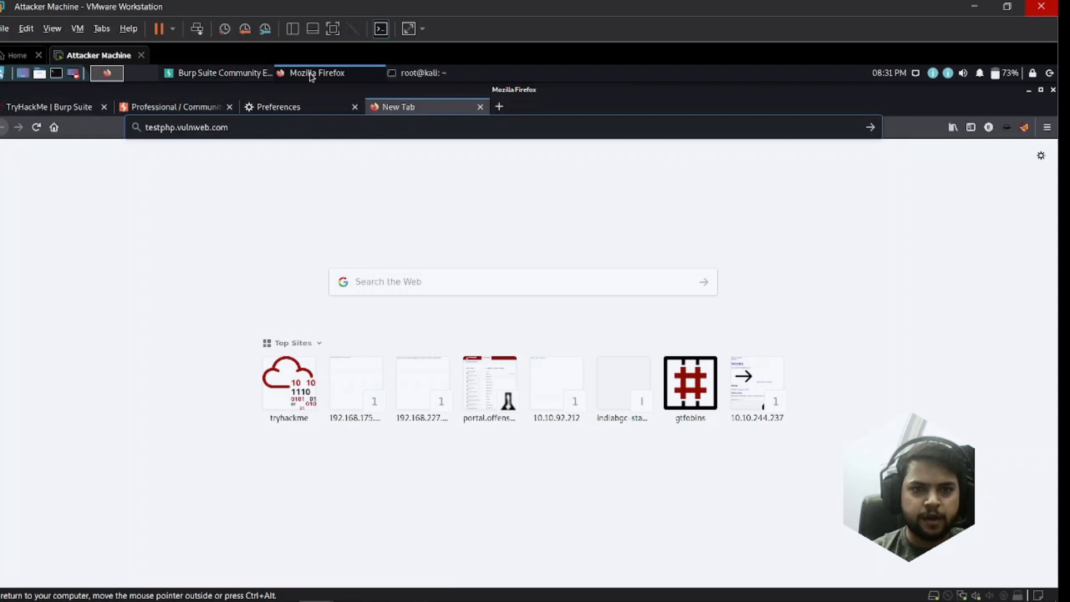
{"action": "left_click", "coordinate": [226, 72]}
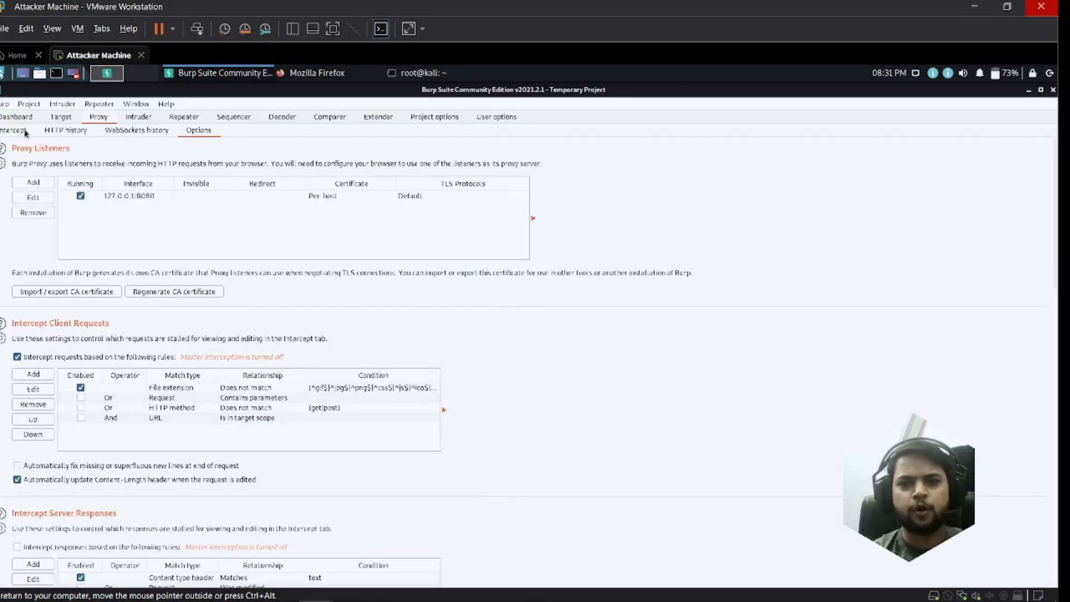
{"action": "left_click", "coordinate": [73, 130]}
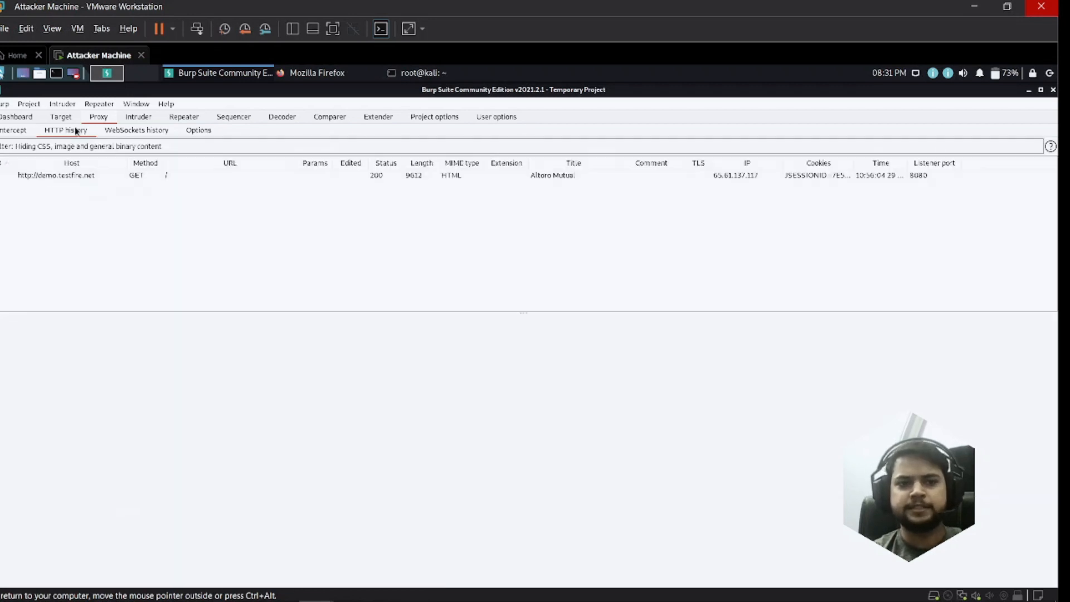
{"action": "left_click", "coordinate": [13, 130]}
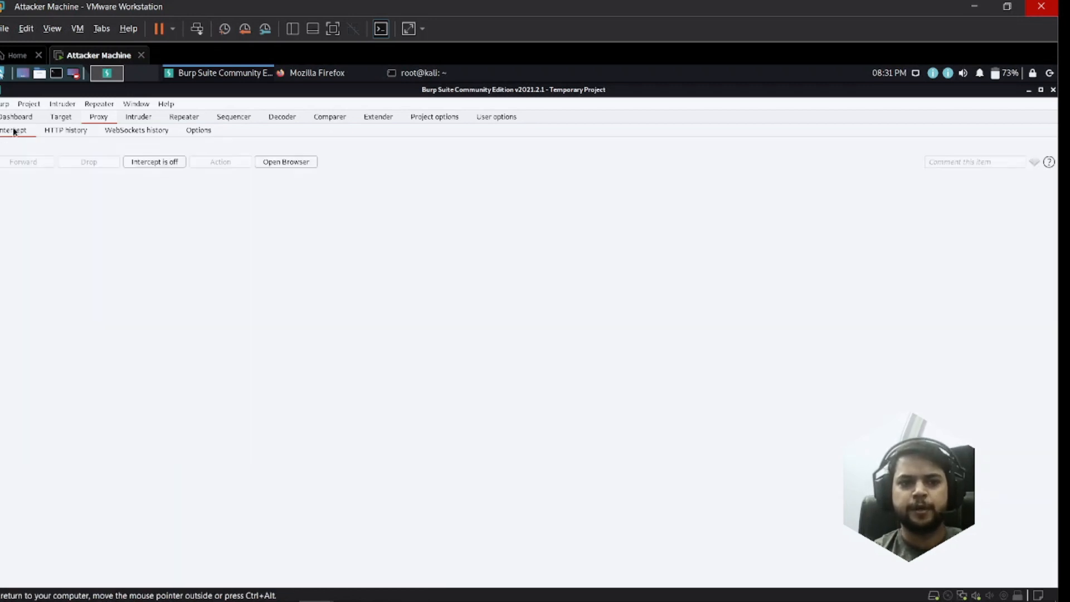
{"action": "left_click", "coordinate": [168, 165]}
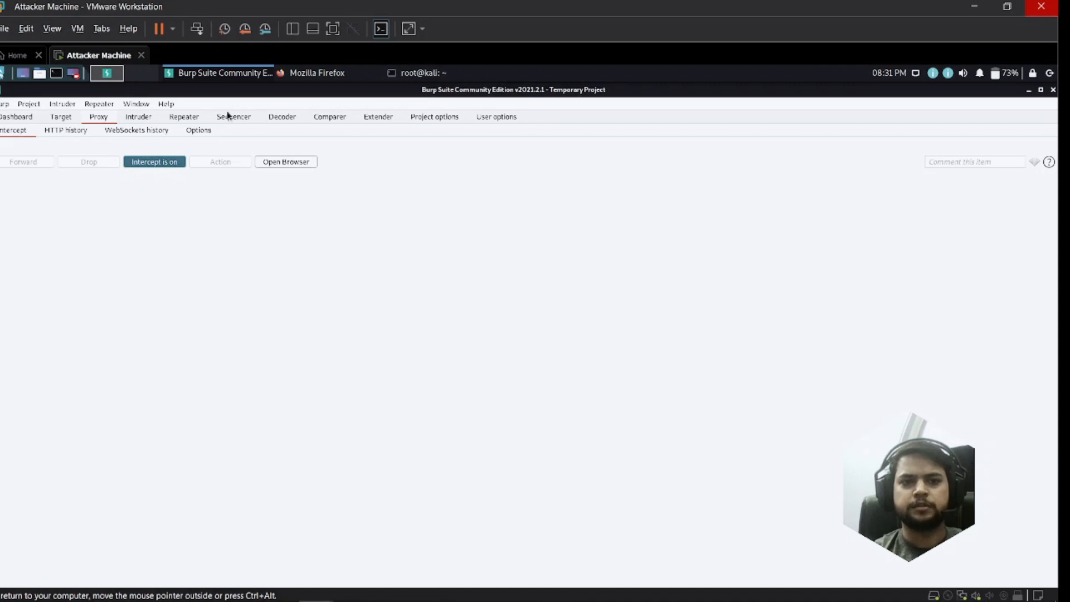
Step: Load testphp.vulnweb.com in Firefox, and highlight and forward its intercepted raw request in Burp Suite
{"action": "left_click", "coordinate": [315, 77]}
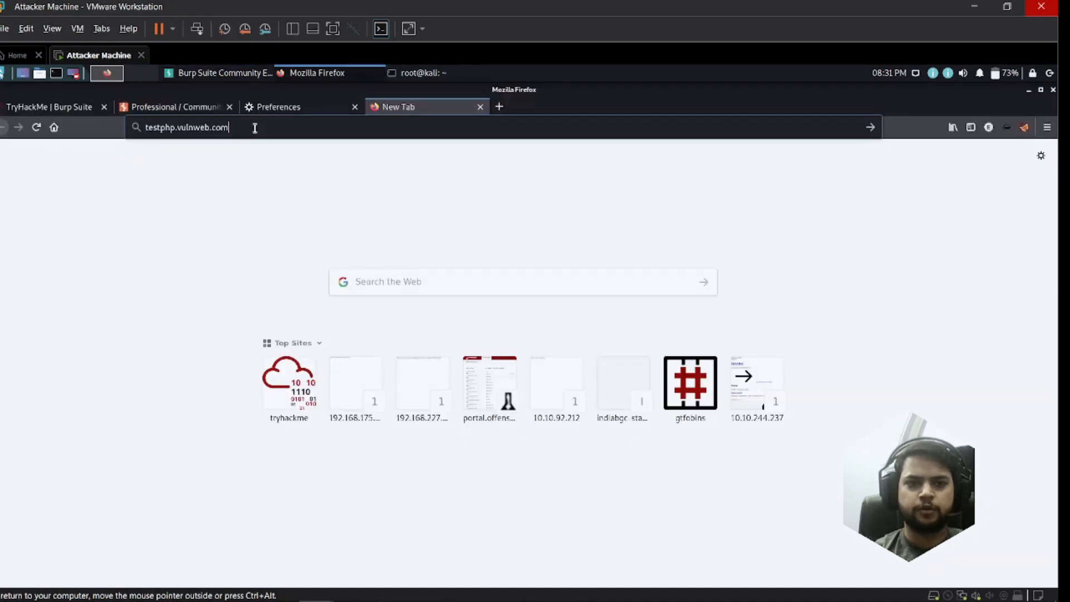
{"action": "key", "text": "Return"}
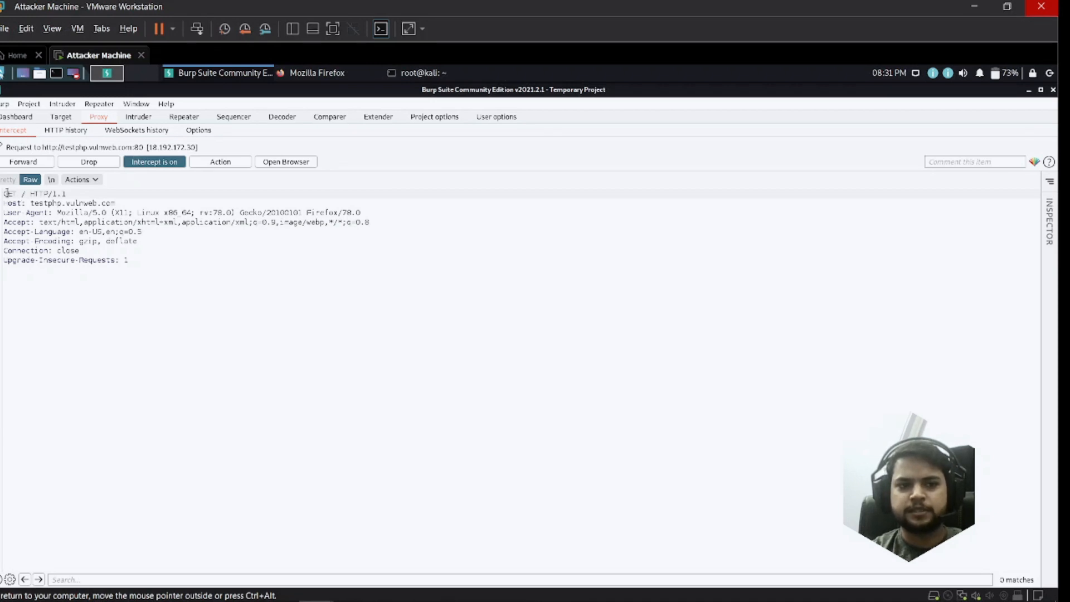
{"action": "key", "text": "ctrl+a"}
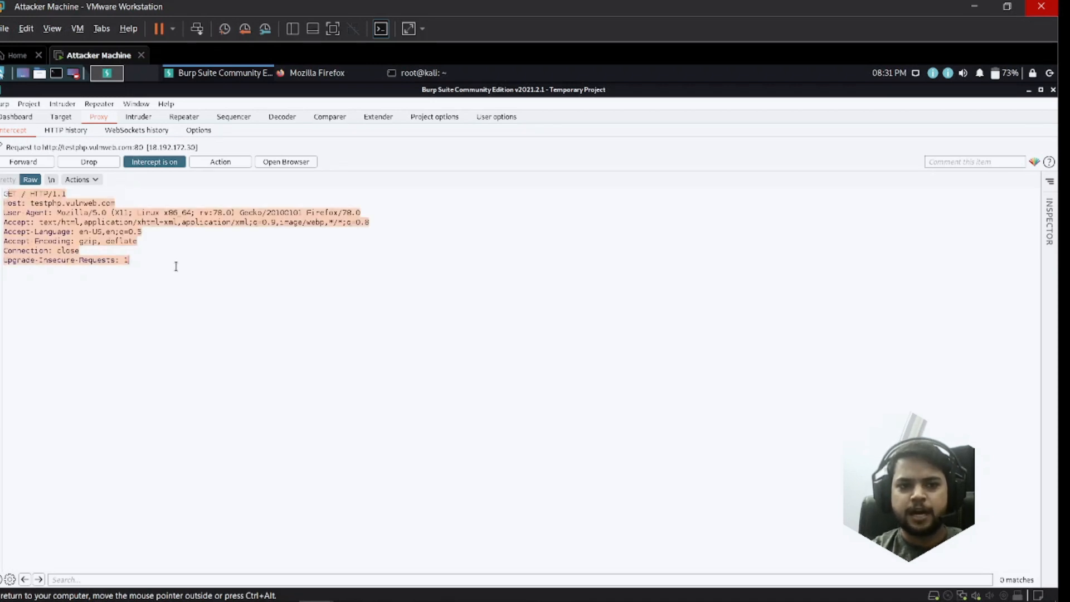
{"action": "left_click", "coordinate": [23, 162]}
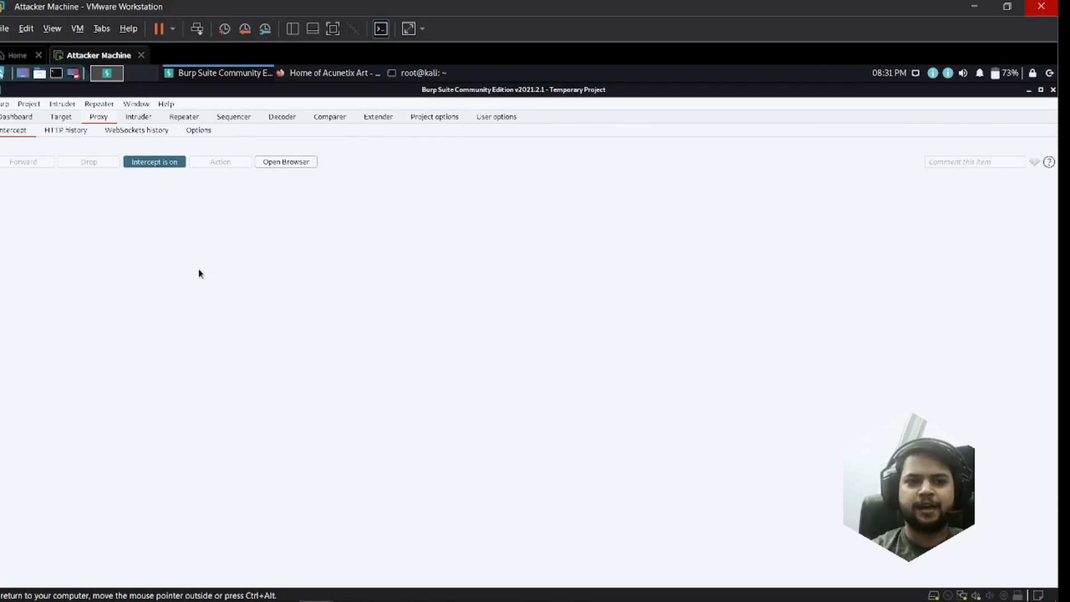
Step: Open the testphp.vulnweb.com entry from HTTP history in a maximized window and highlight its request headers and the response's 200 OK status
{"action": "left_click", "coordinate": [65, 129]}
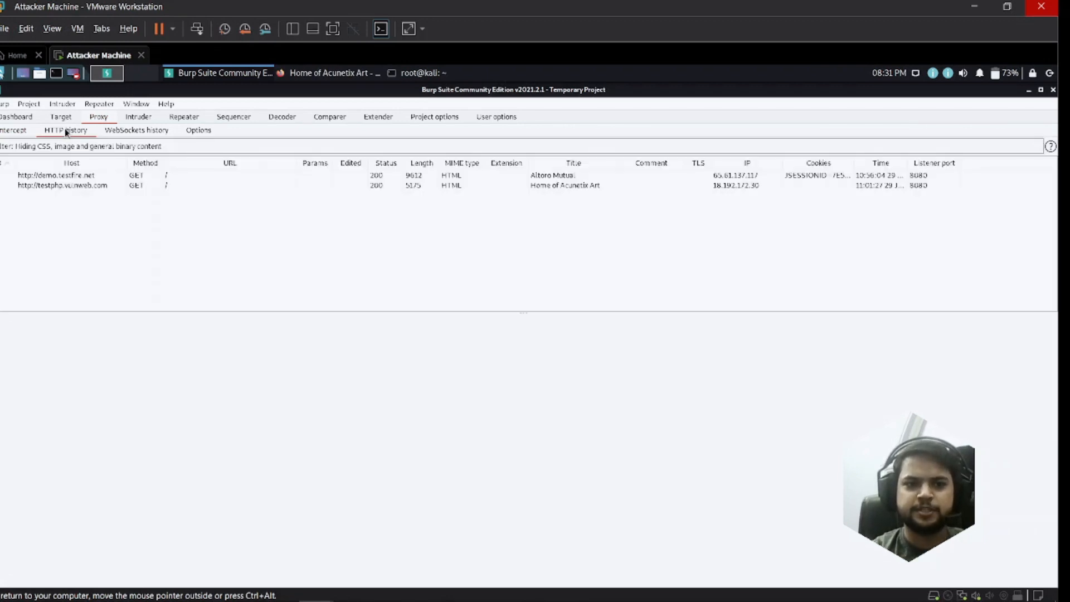
{"action": "double_click", "coordinate": [82, 184]}
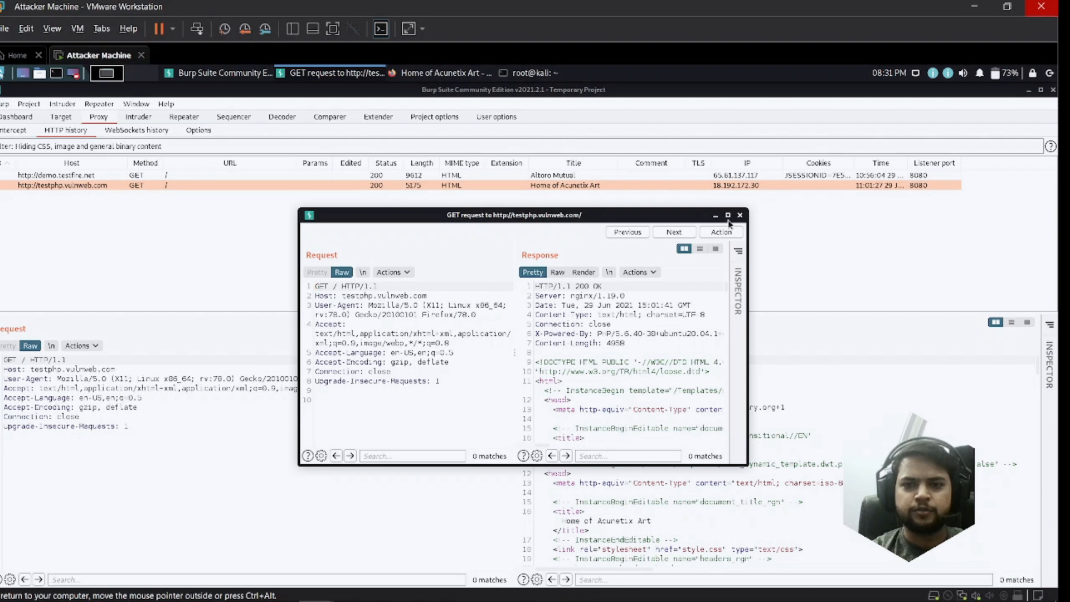
{"action": "left_click", "coordinate": [727, 215]}
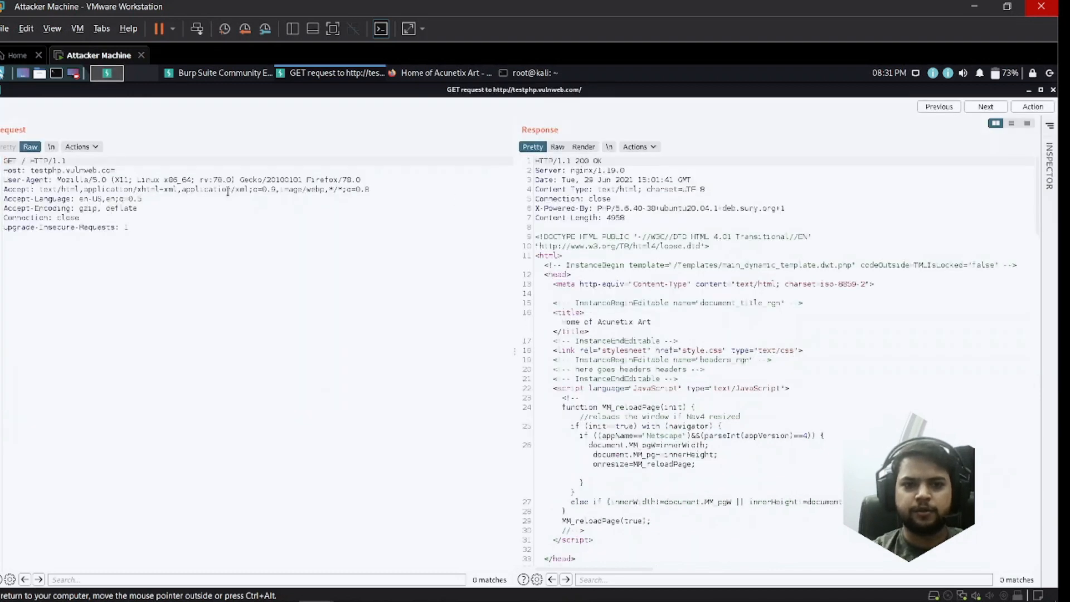
{"action": "left_click_drag", "start_coordinate": [4, 160], "coordinate": [81, 218]}
{"action": "left_click_drag", "start_coordinate": [607, 162], "coordinate": [576, 161]}
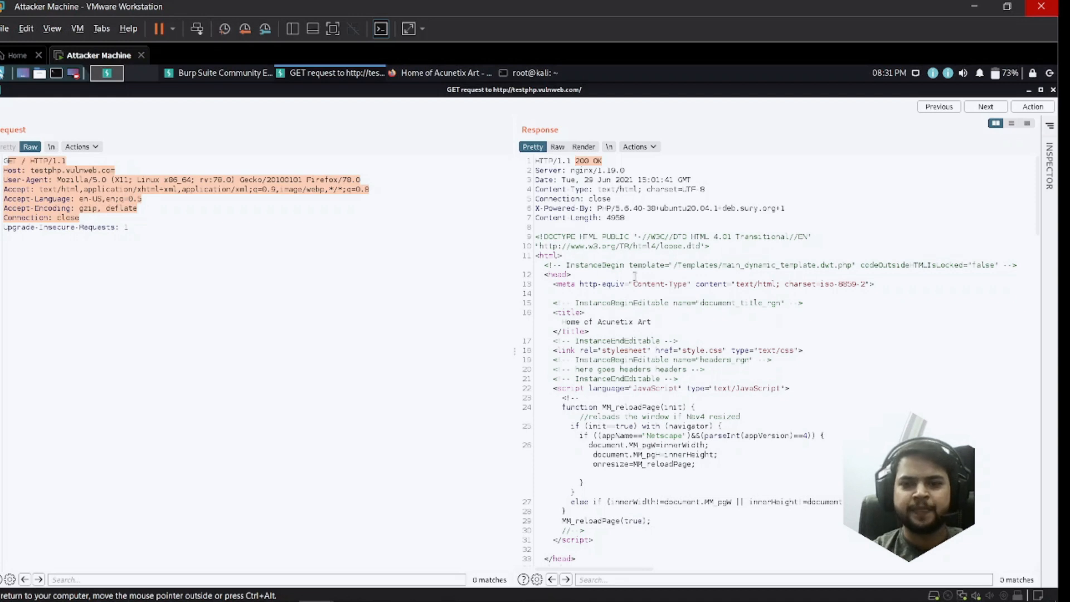
Step: View the rendered page of the testphp.vulnweb.com response and clear the highlight in its request
{"action": "scroll", "coordinate": [648, 363], "scroll_direction": "down", "scroll_amount": 1}
{"action": "scroll", "coordinate": [649, 362], "scroll_direction": "up", "scroll_amount": 1}
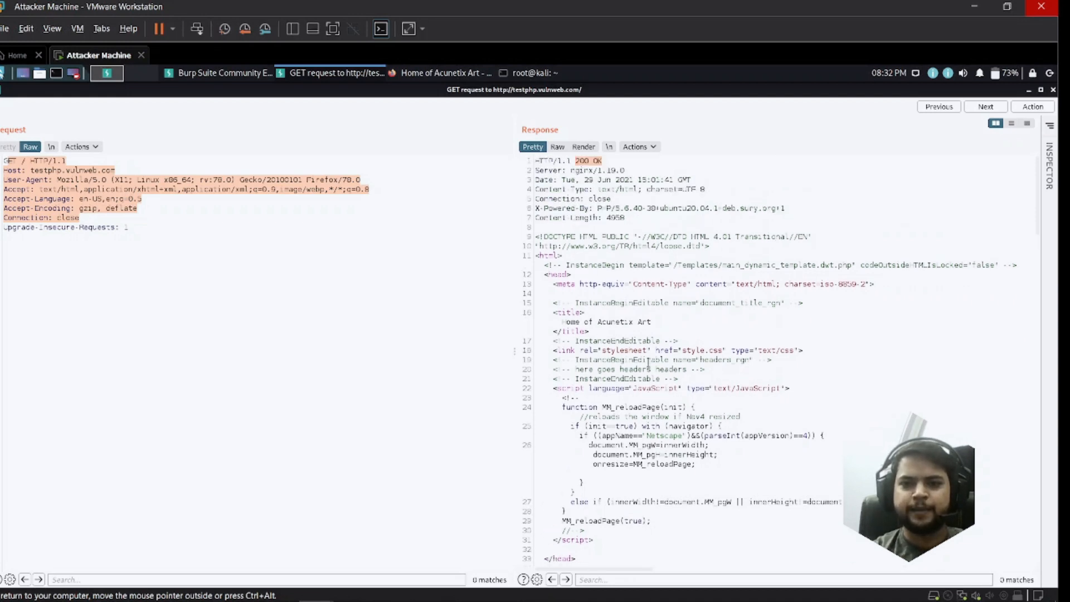
{"action": "left_click", "coordinate": [583, 148]}
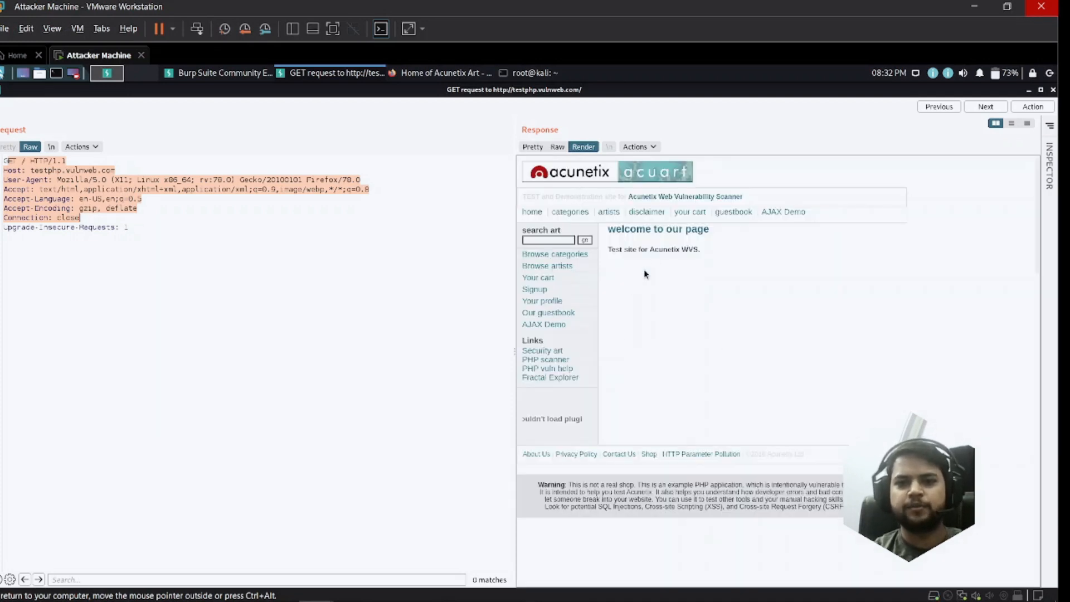
{"action": "left_click", "coordinate": [403, 330]}
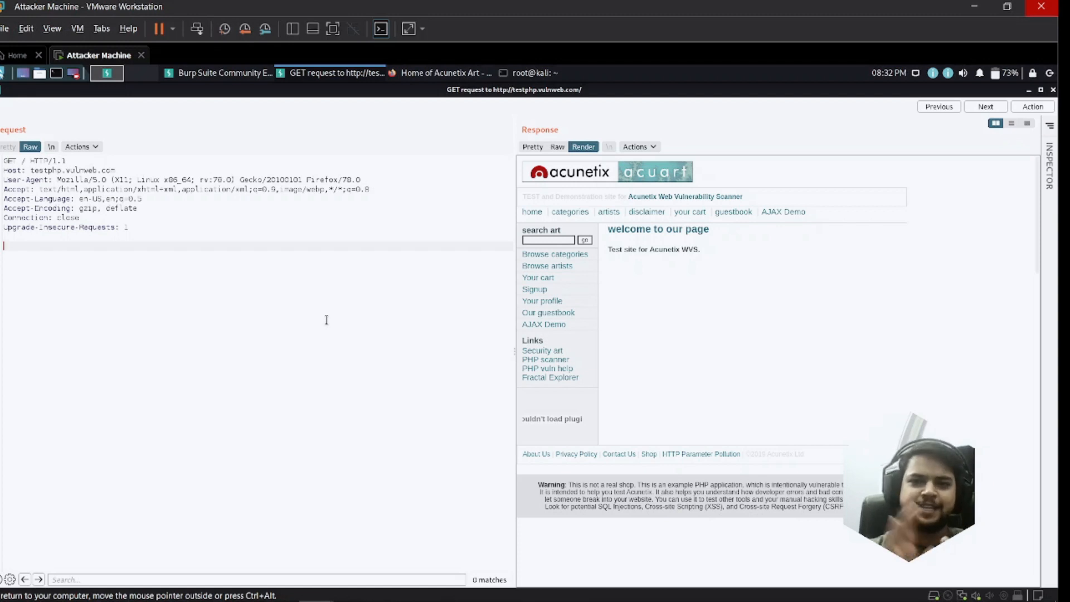
{"action": "left_click", "coordinate": [439, 74]}
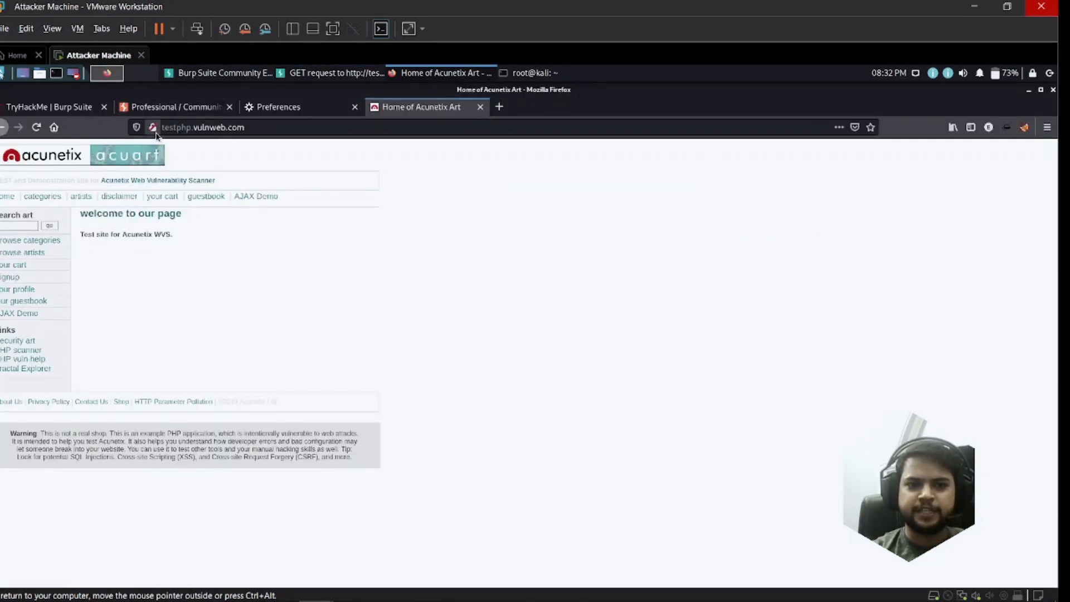
{"action": "left_click", "coordinate": [499, 107]}
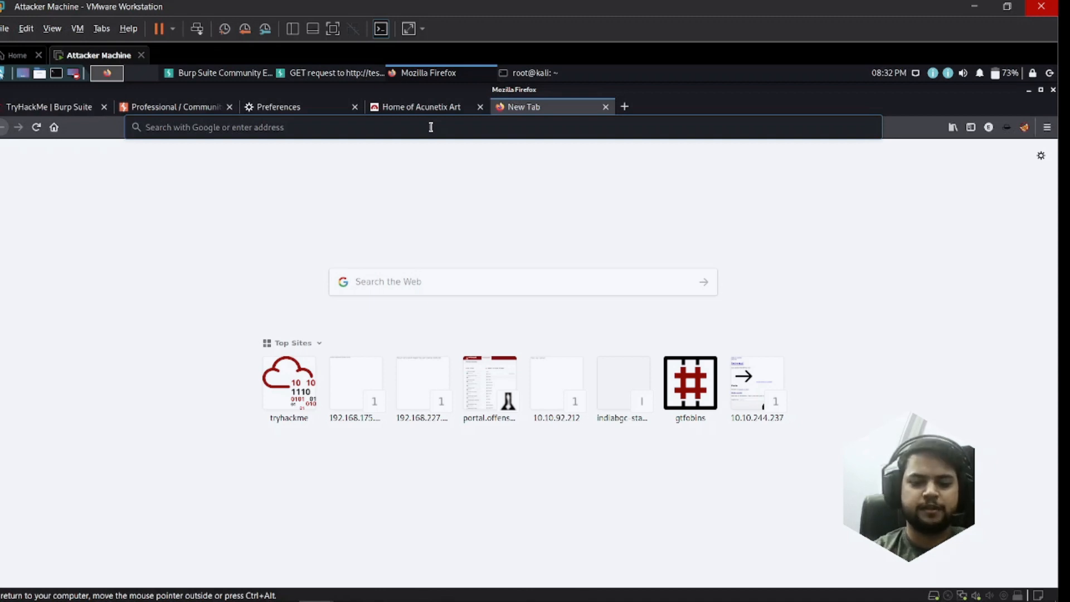
{"action": "type", "text": "https://demo.testfire.net"}
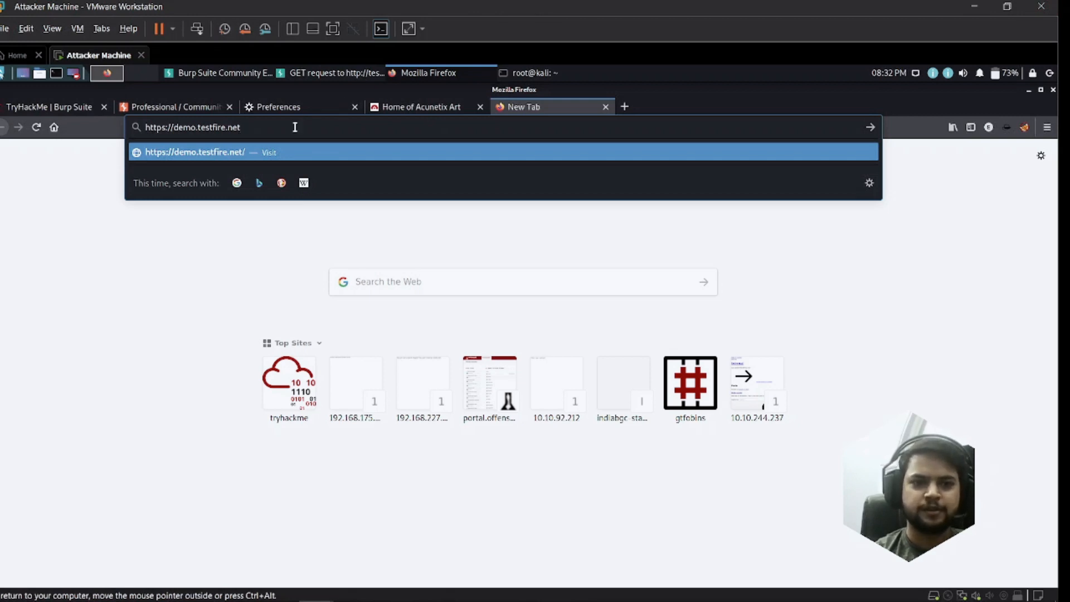
{"action": "key", "text": "Return"}
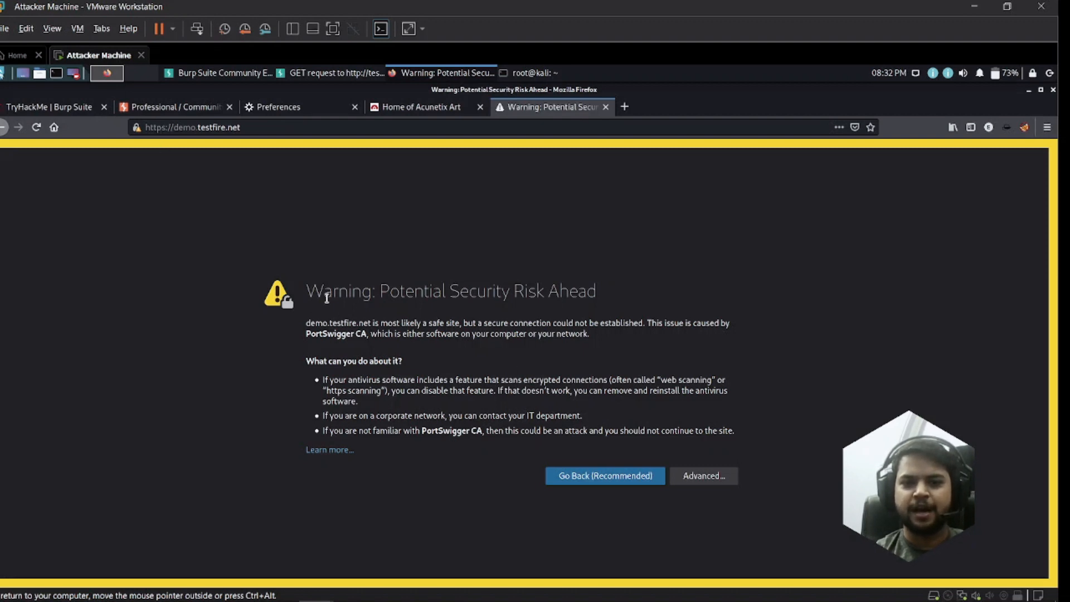
{"action": "left_click_drag", "start_coordinate": [348, 292], "coordinate": [595, 296]}
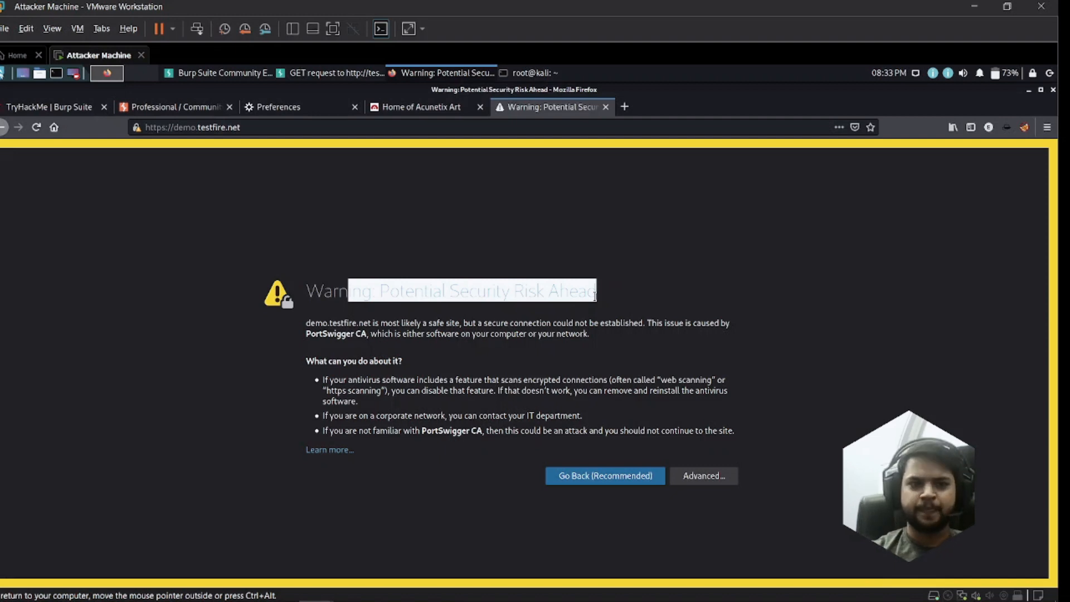
{"action": "left_click", "coordinate": [136, 128]}
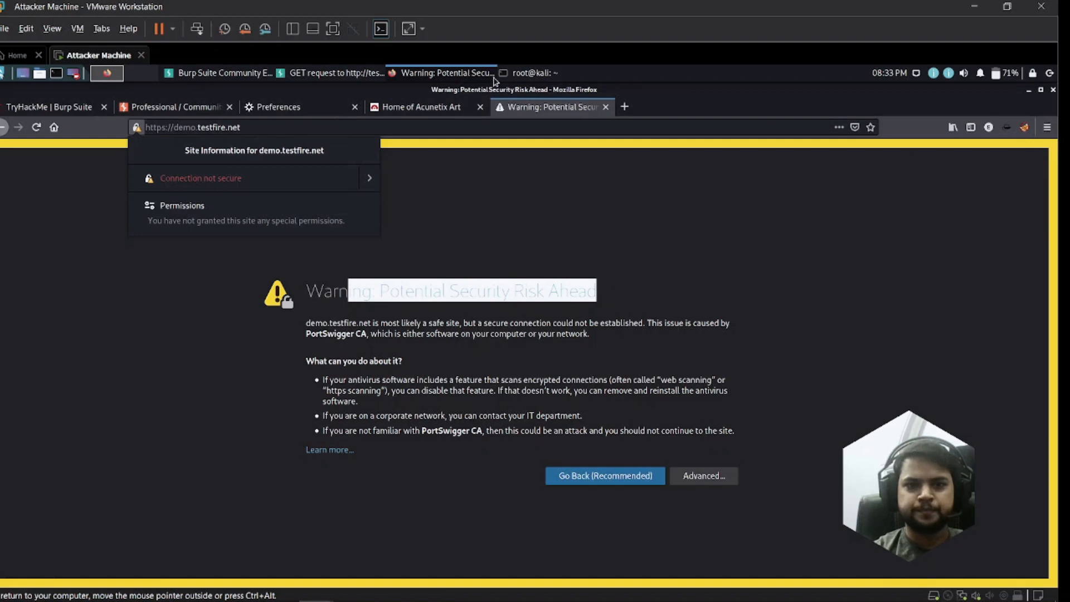
Step: Open another blank Firefox tab, and switch to Burp Suite's main window to review the proxy listener options
{"action": "left_click", "coordinate": [625, 107]}
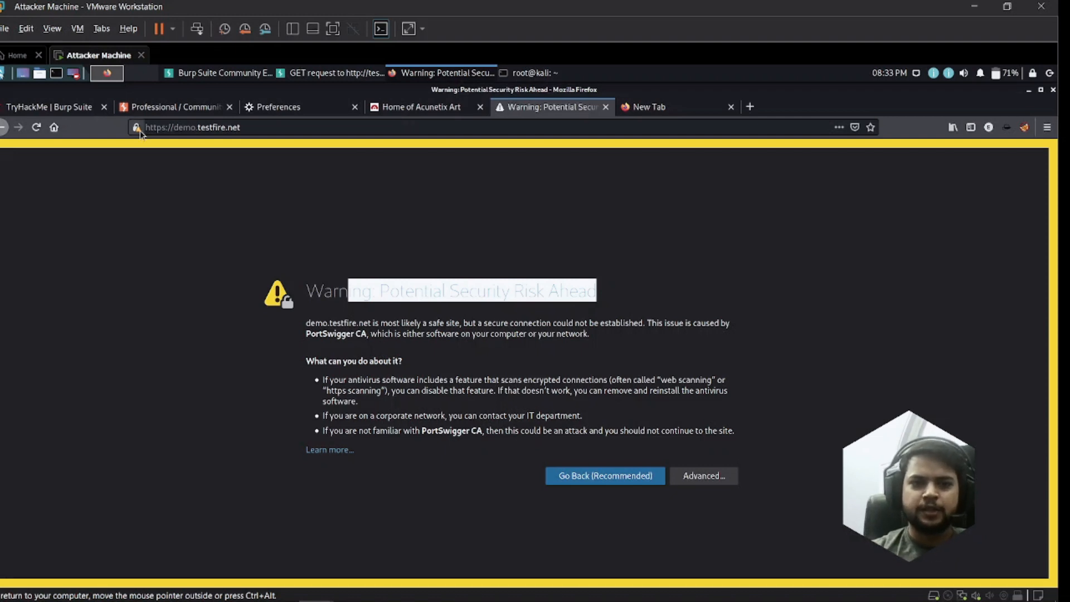
{"action": "left_click", "coordinate": [671, 107]}
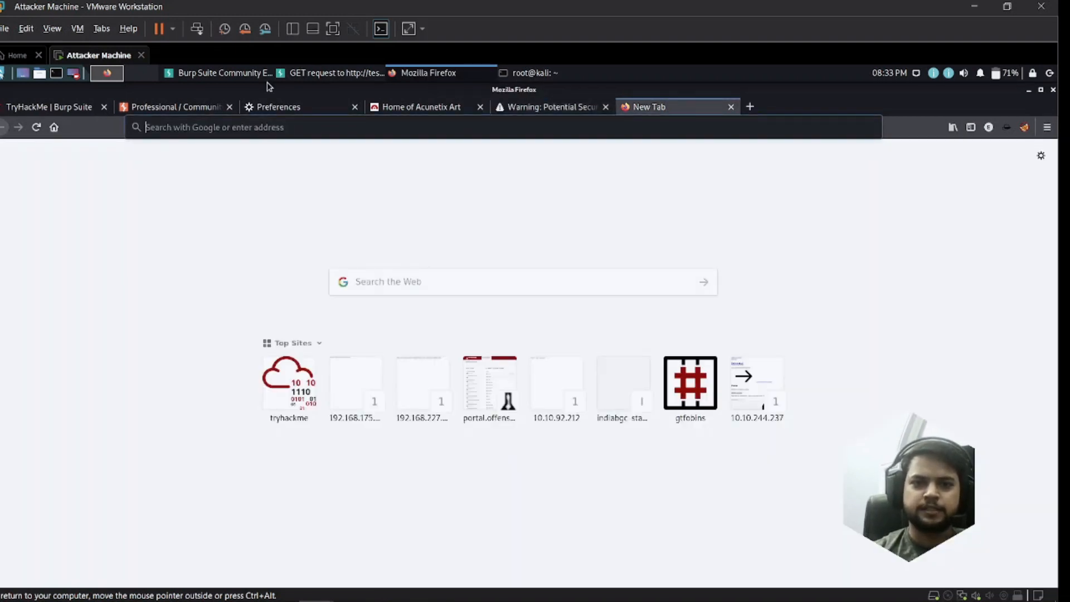
{"action": "left_click", "coordinate": [313, 78]}
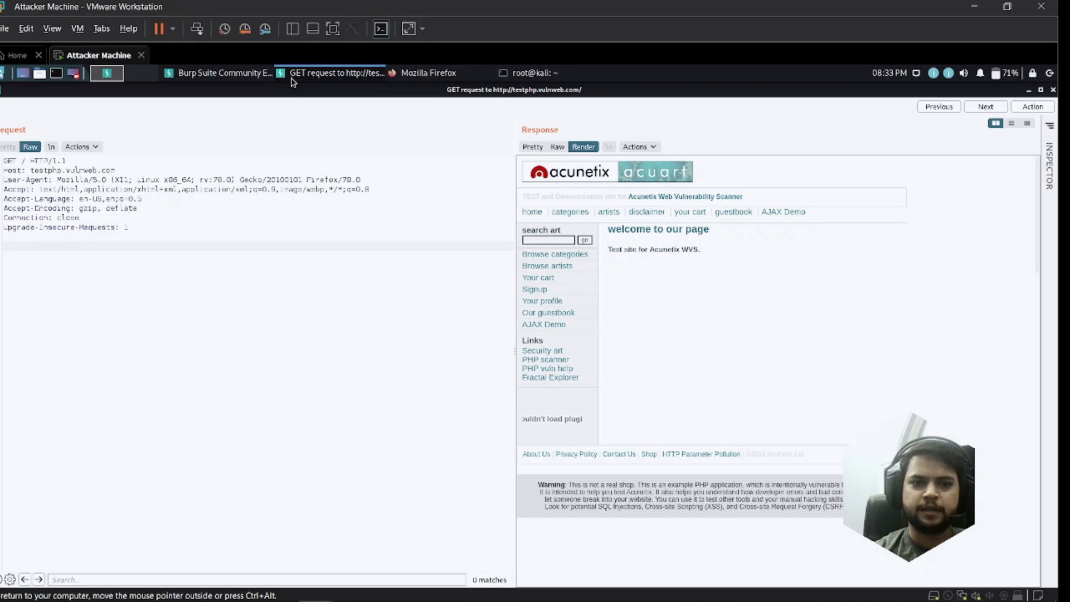
{"action": "left_click", "coordinate": [192, 74]}
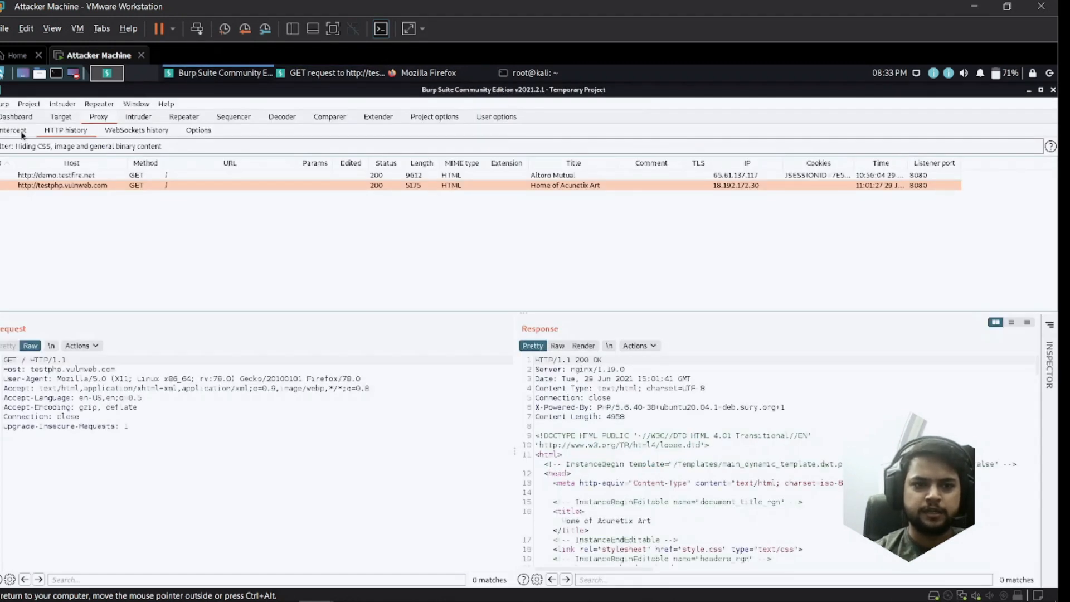
{"action": "left_click", "coordinate": [208, 131]}
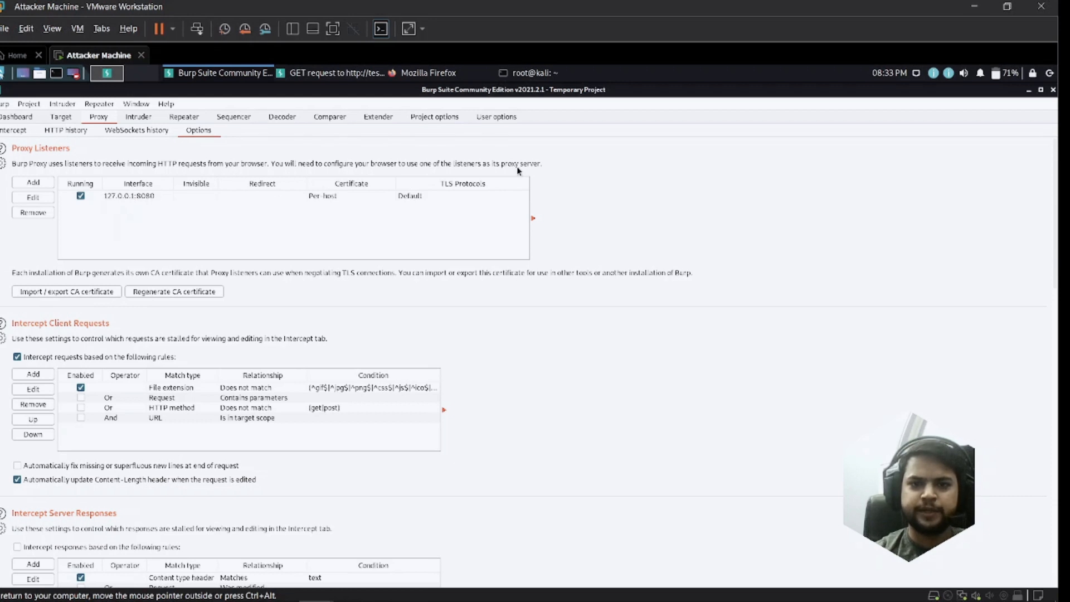
{"action": "left_click", "coordinate": [442, 75]}
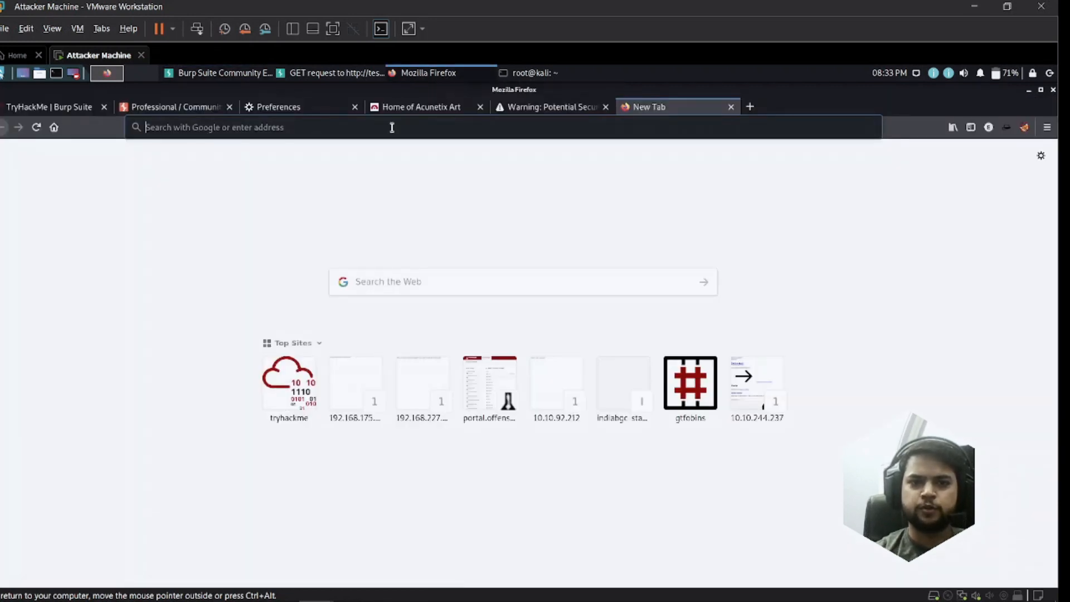
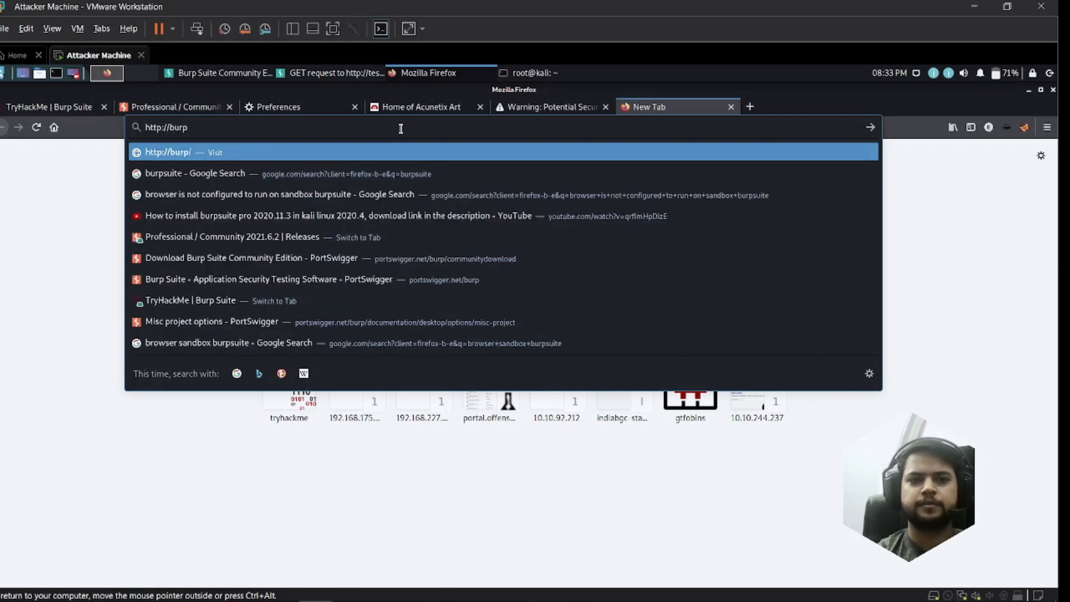
{"action": "key", "text": "Return"}
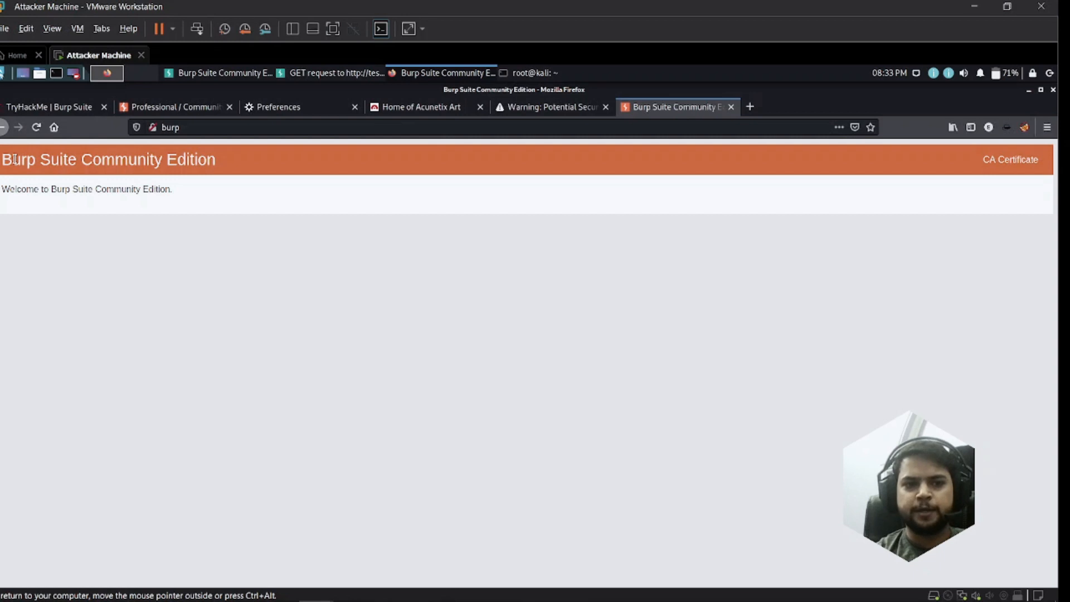
{"action": "left_click_drag", "start_coordinate": [13, 160], "coordinate": [227, 194]}
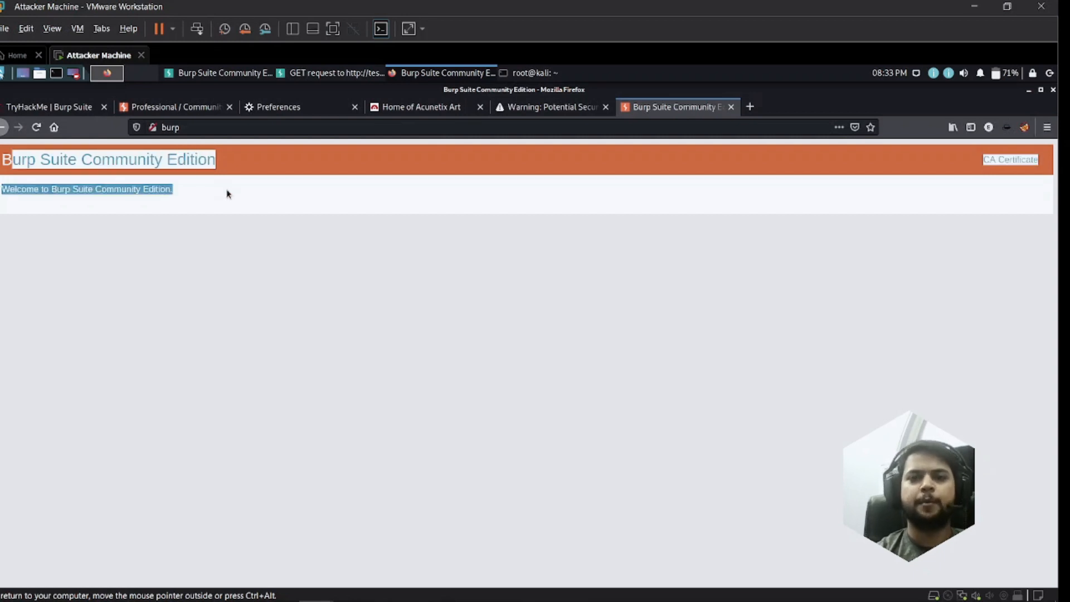
{"action": "left_click", "coordinate": [824, 197]}
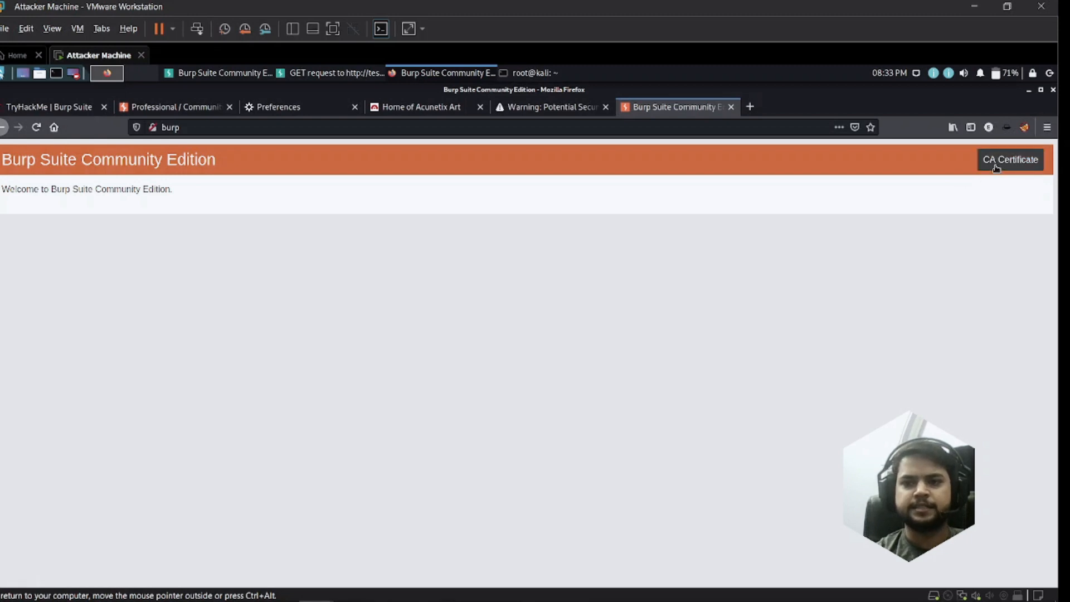
Step: Download Burp's CA certificate as the file cacert.der and check it in the browser's download list
{"action": "left_click", "coordinate": [1013, 161]}
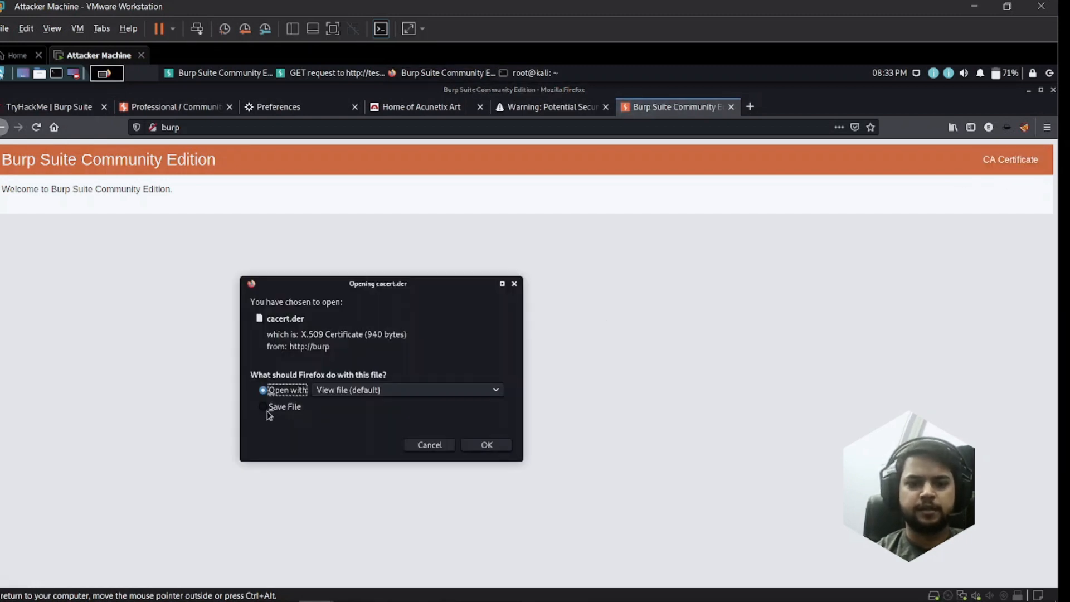
{"action": "left_click", "coordinate": [264, 411]}
{"action": "left_click", "coordinate": [264, 411]}
{"action": "left_click", "coordinate": [486, 446]}
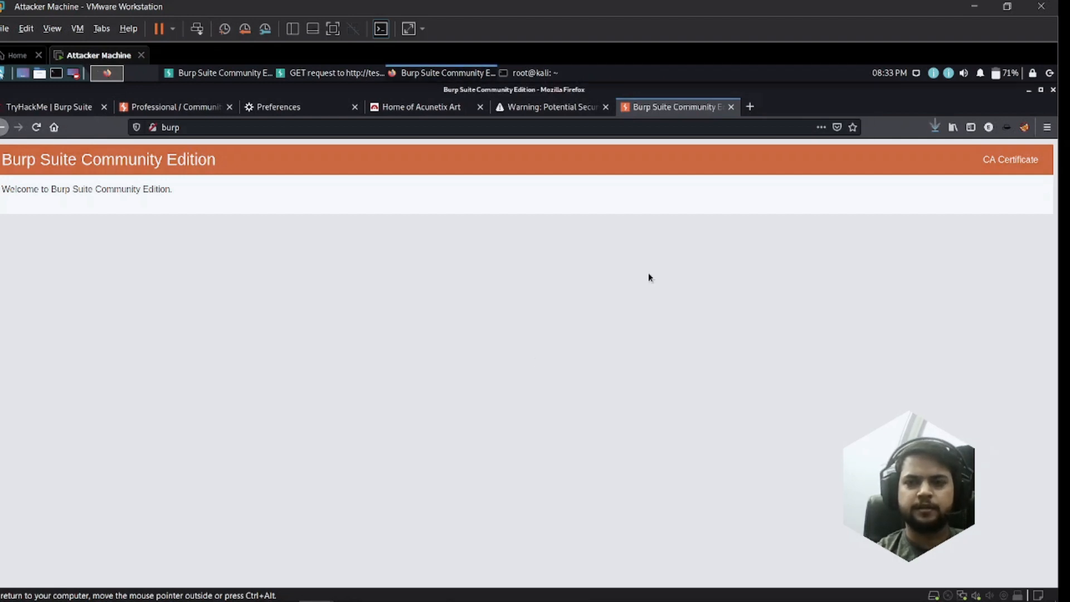
{"action": "left_click", "coordinate": [938, 128]}
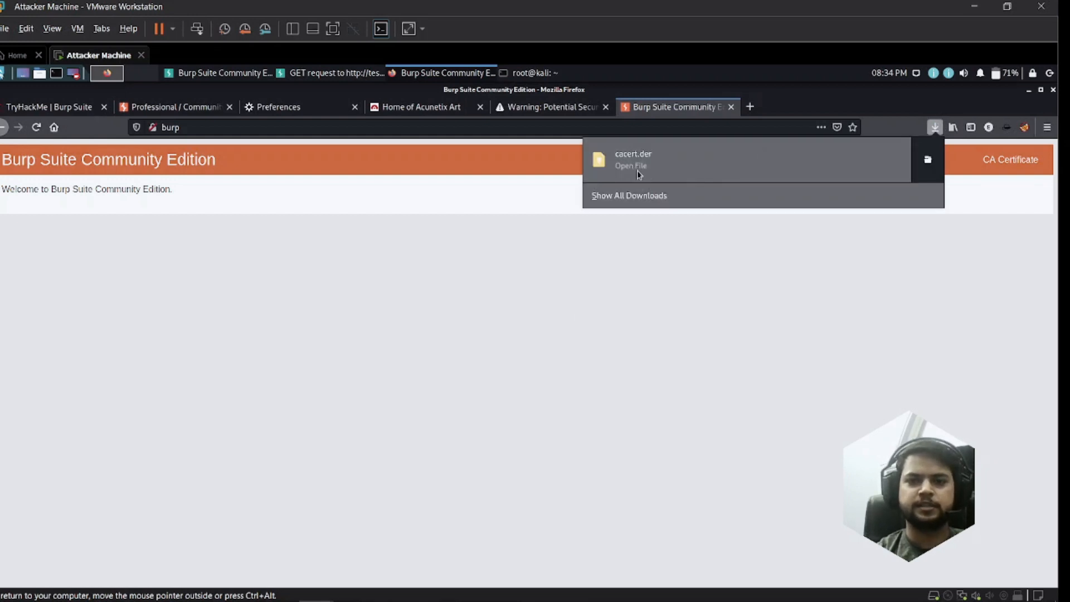
{"action": "left_click", "coordinate": [672, 363]}
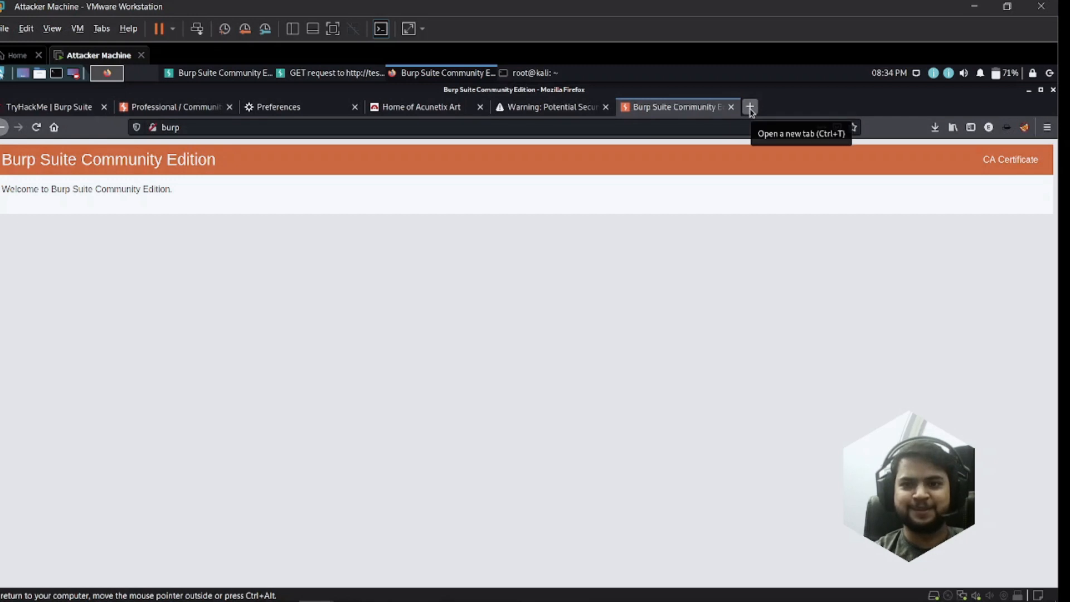
Step: Search Firefox's preferences for "certificate" and open the Certificate Manager
{"action": "left_click", "coordinate": [1047, 129]}
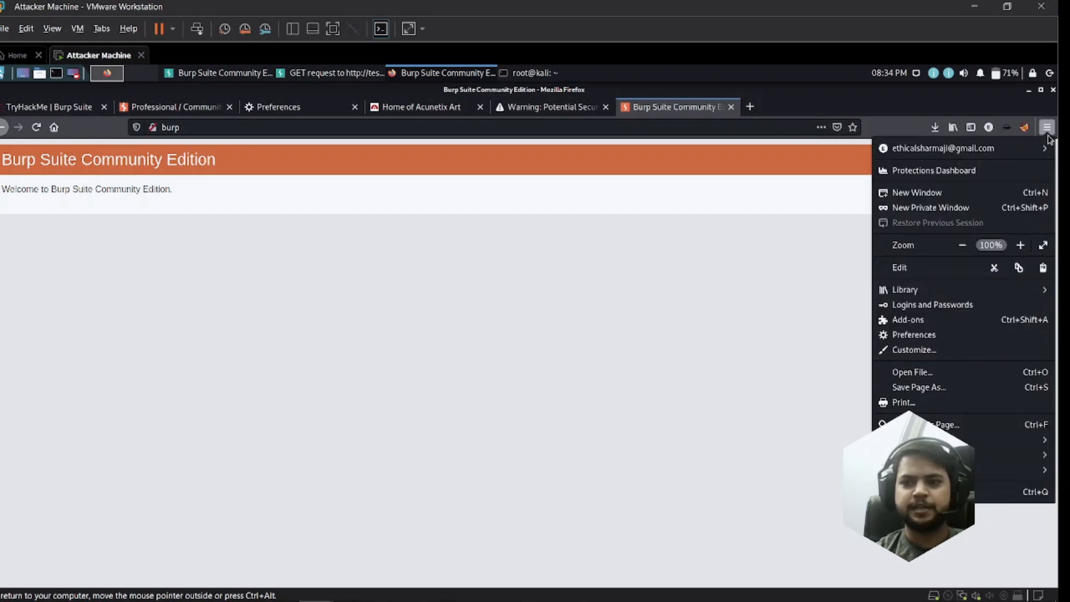
{"action": "left_click", "coordinate": [914, 334]}
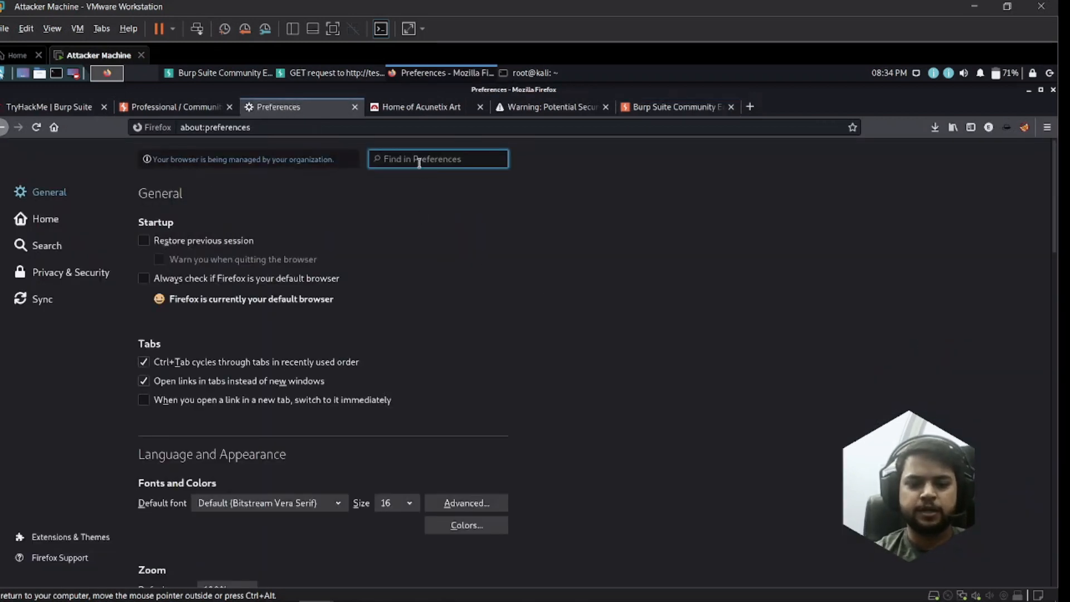
{"action": "type", "text": "c"}
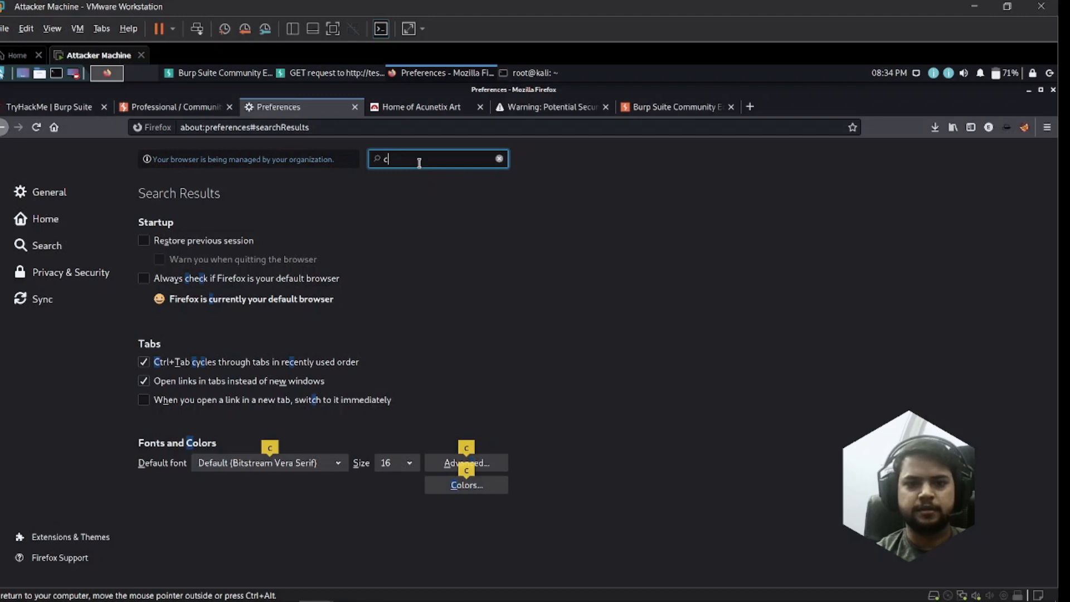
{"action": "type", "text": "ertificate"}
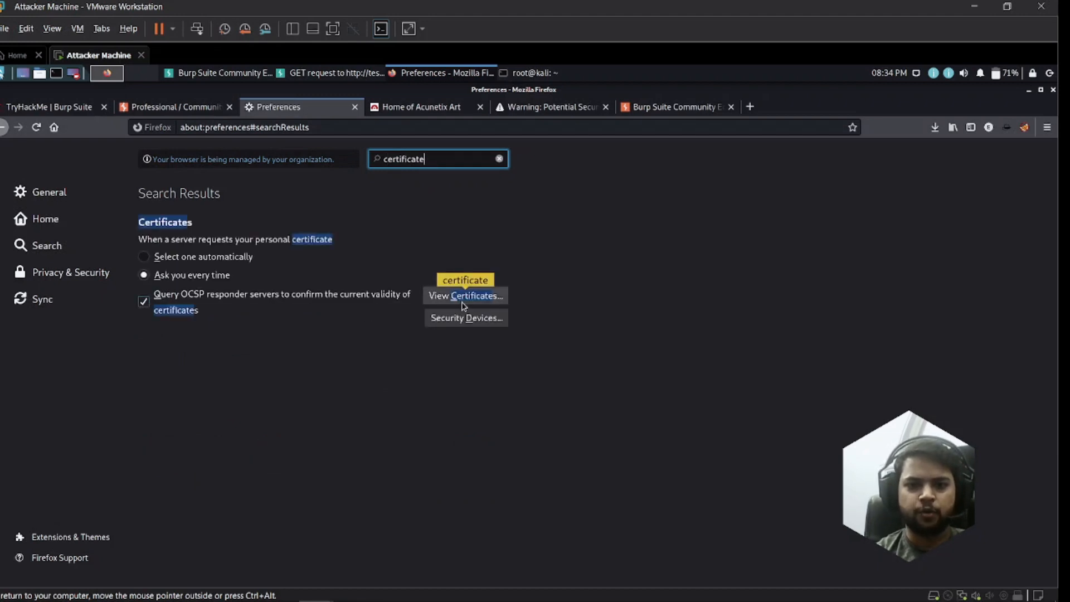
{"action": "left_click", "coordinate": [478, 297]}
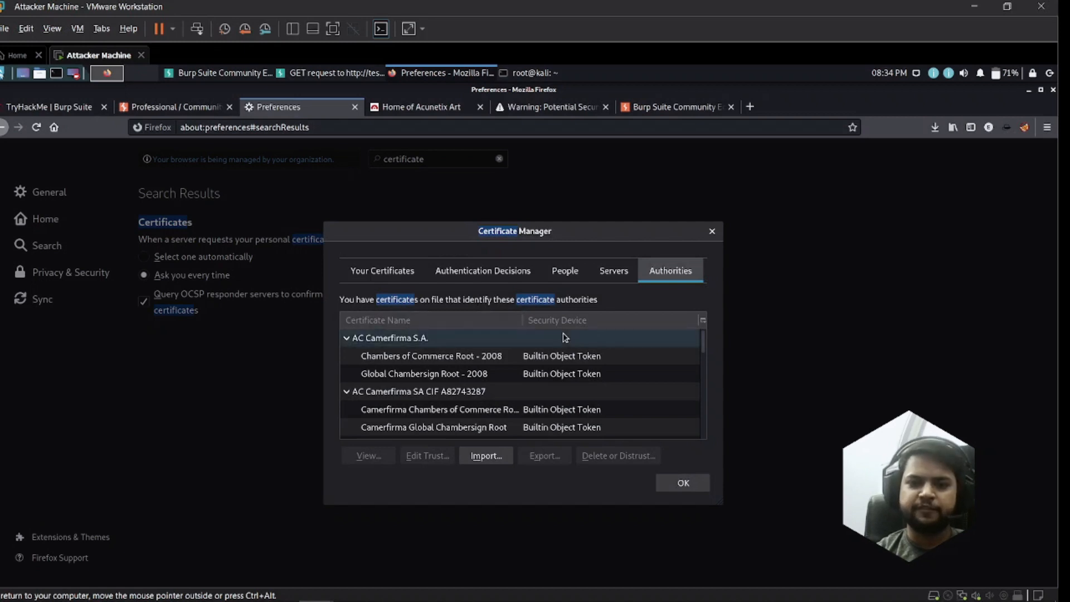
Step: Import cacert.der as a certificate authority, trusting PortSwigger CA to identify websites and email users, and close the Certificate Manager
{"action": "left_click", "coordinate": [491, 454]}
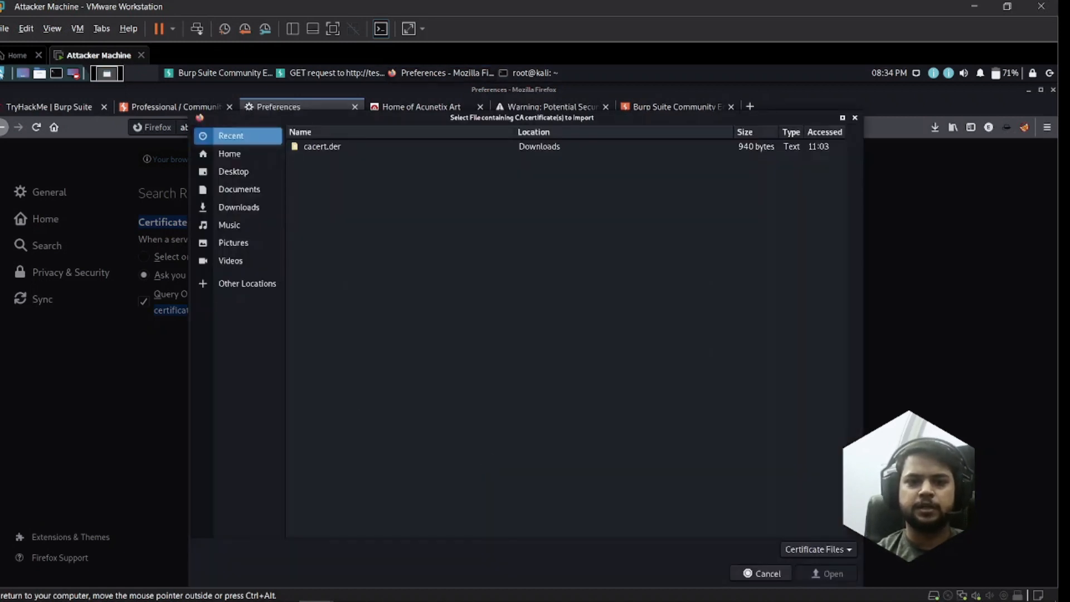
{"action": "left_click", "coordinate": [318, 150]}
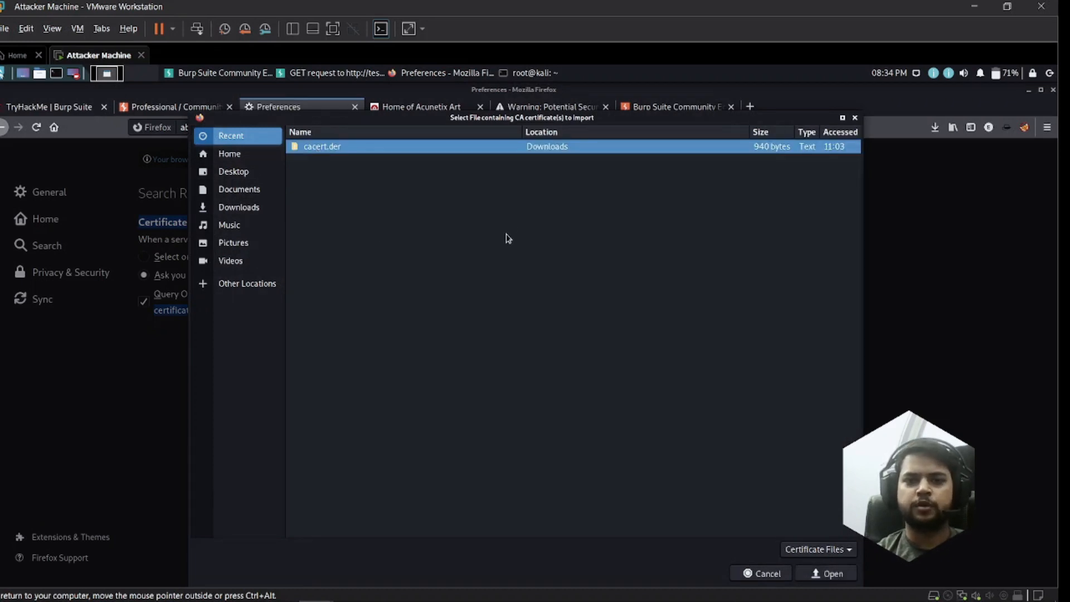
{"action": "left_click", "coordinate": [829, 574]}
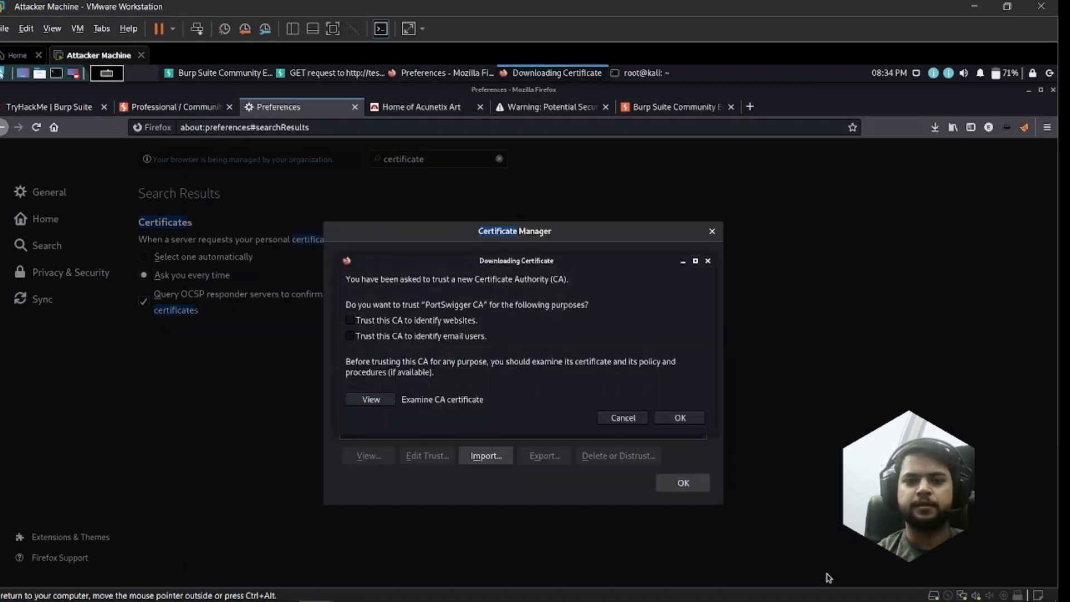
{"action": "left_click", "coordinate": [353, 322]}
{"action": "left_click", "coordinate": [351, 337]}
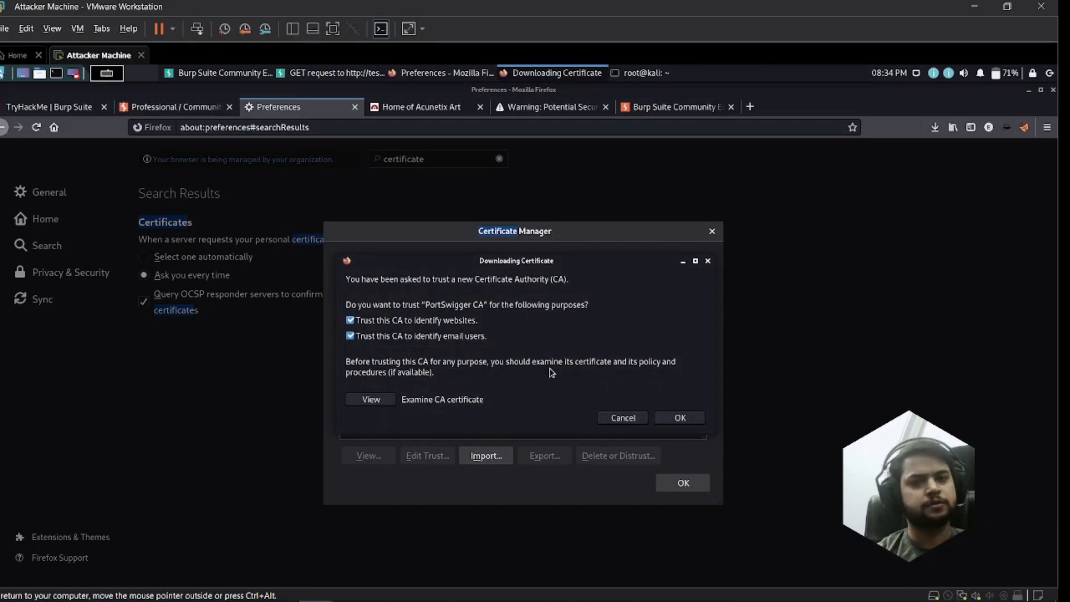
{"action": "left_click", "coordinate": [691, 422]}
{"action": "left_click", "coordinate": [700, 486]}
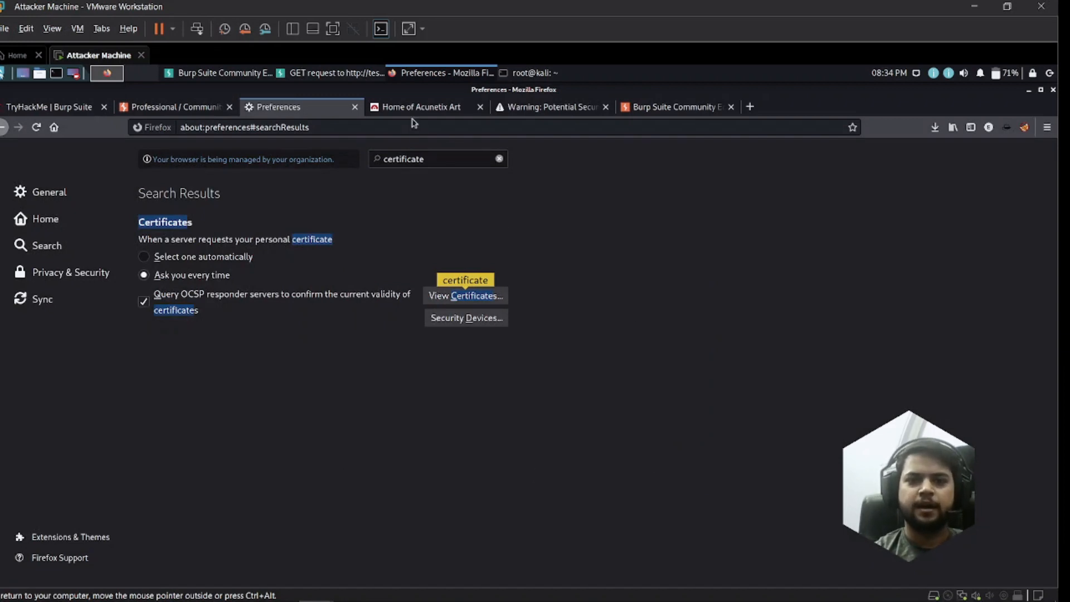
Step: Reload the demo.testfire.net page in Firefox, switch to Burp Suite to turn off proxy interception, and return to the page
{"action": "left_click", "coordinate": [432, 109]}
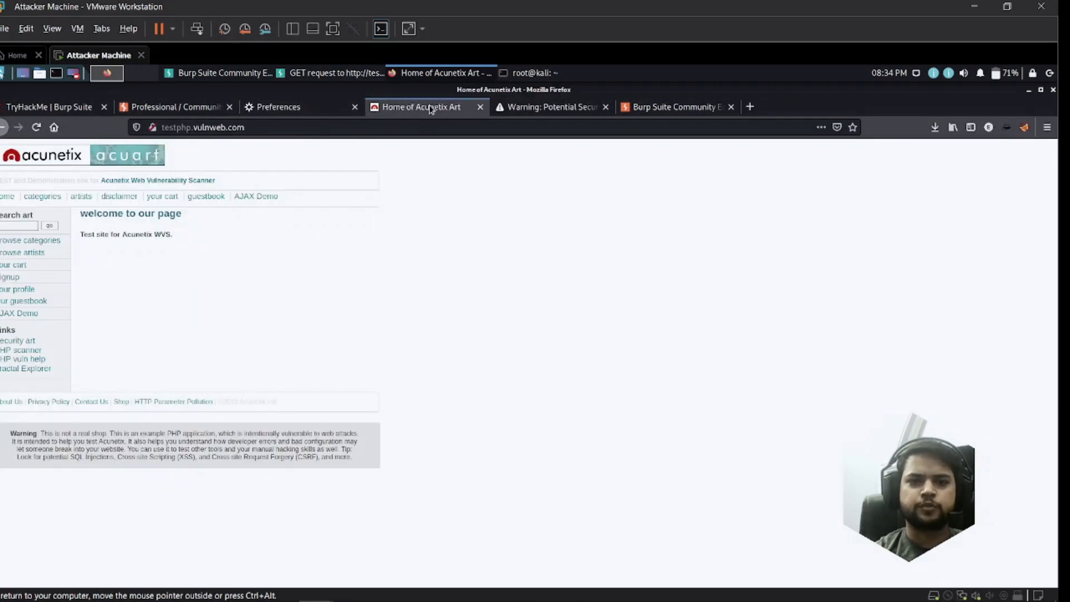
{"action": "left_click", "coordinate": [562, 110]}
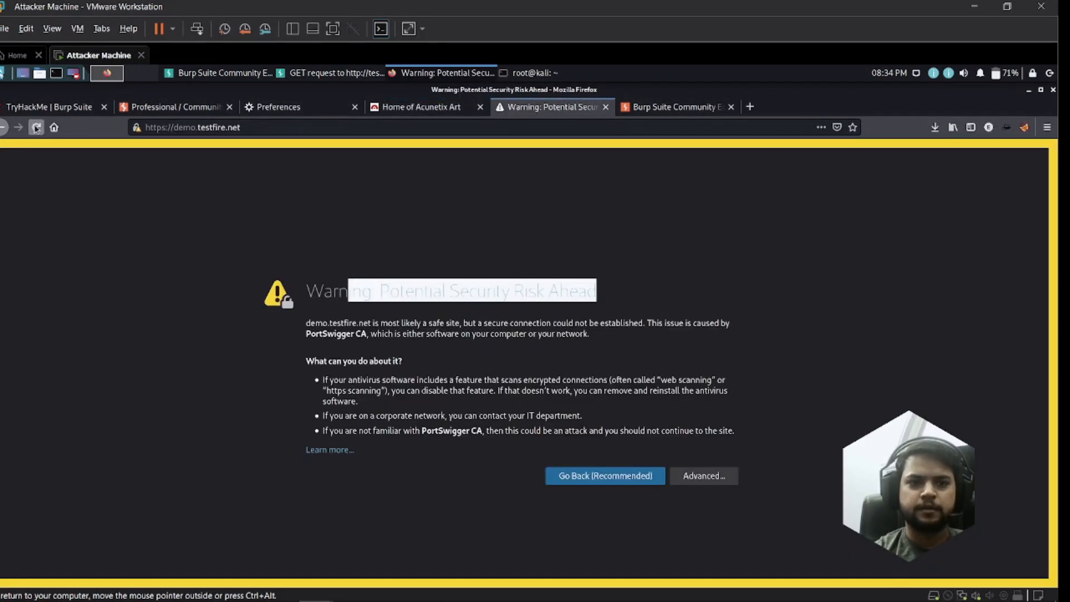
{"action": "key", "text": "alt+Tab"}
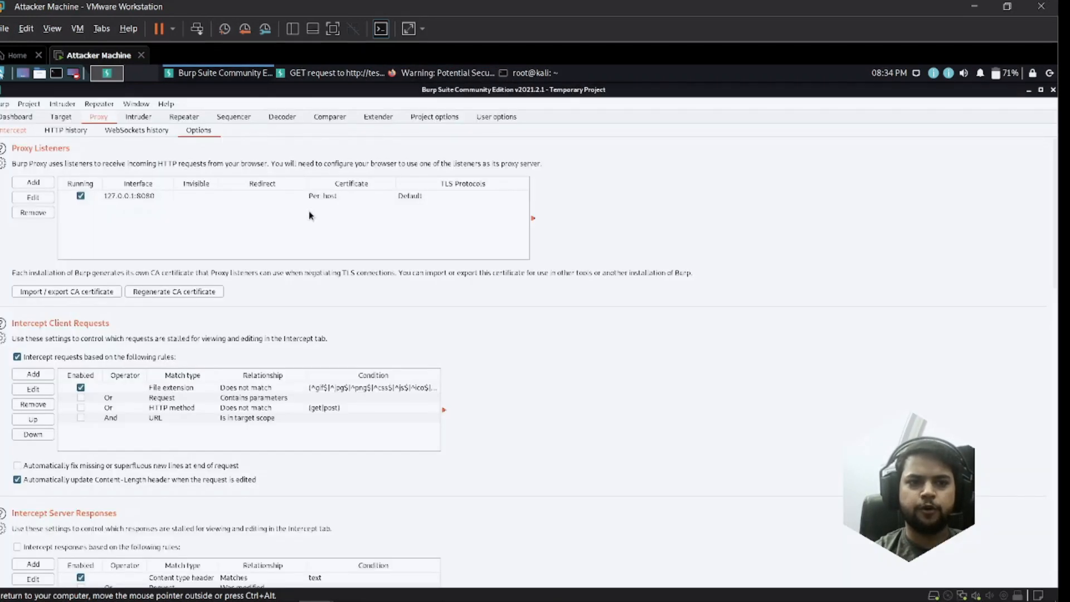
{"action": "left_click", "coordinate": [21, 132]}
{"action": "left_click", "coordinate": [169, 162]}
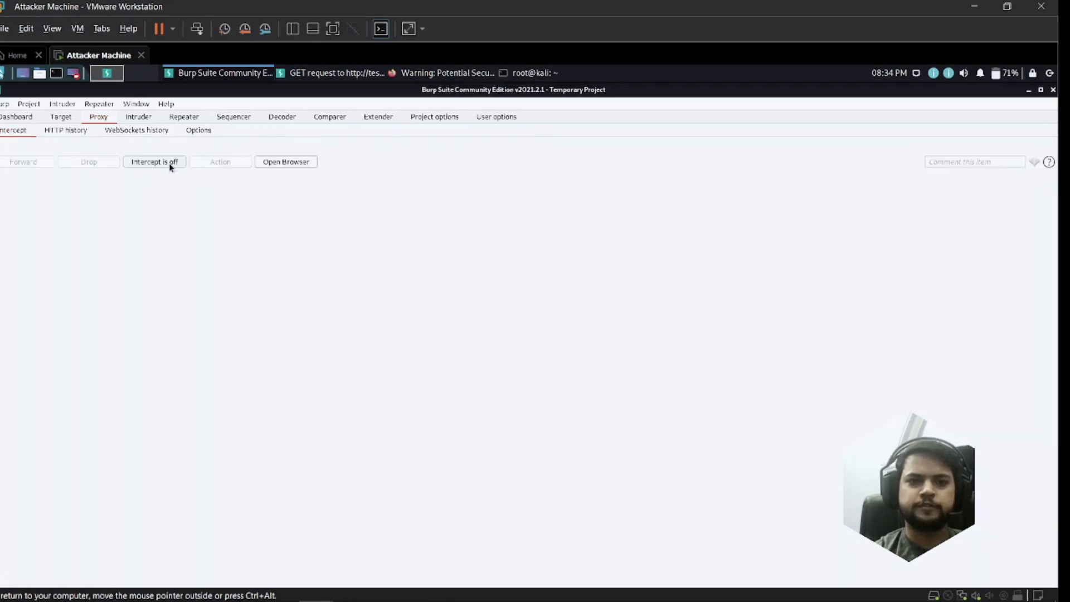
{"action": "left_click", "coordinate": [426, 78]}
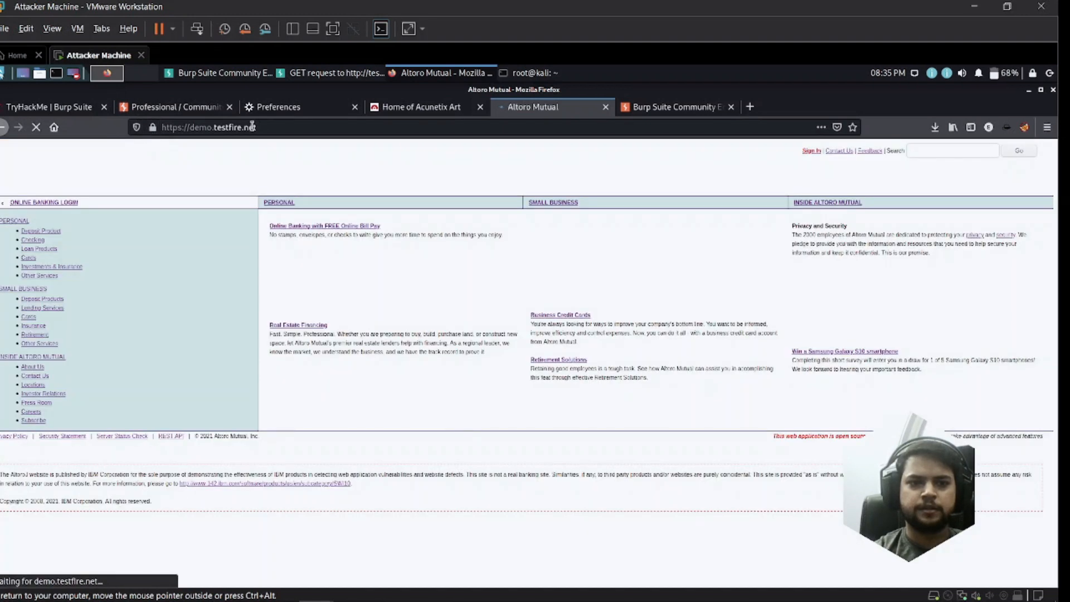
{"action": "left_click", "coordinate": [273, 127]}
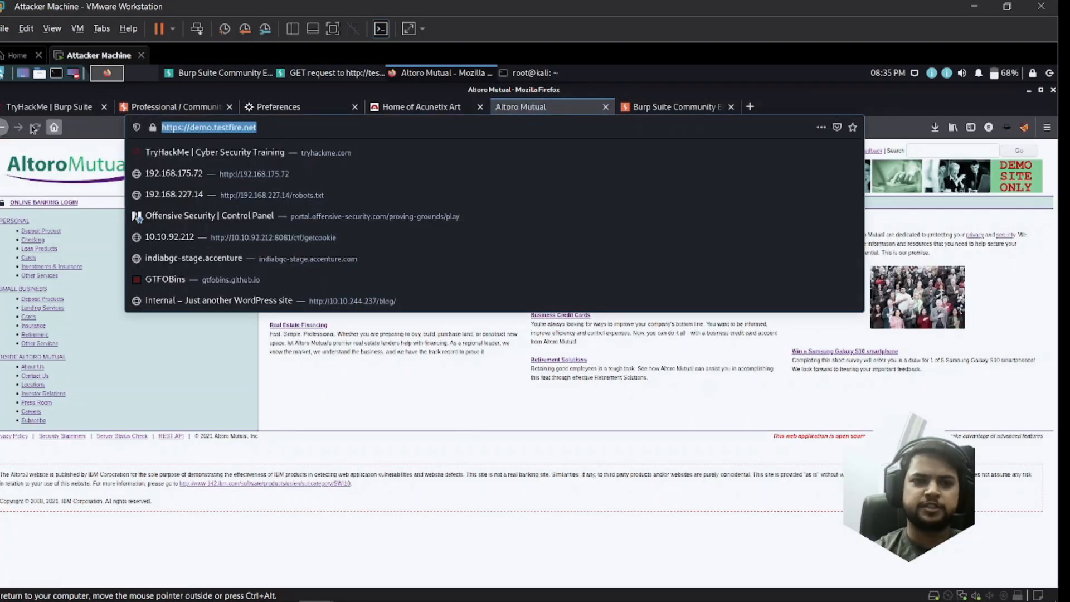
{"action": "left_click", "coordinate": [36, 127]}
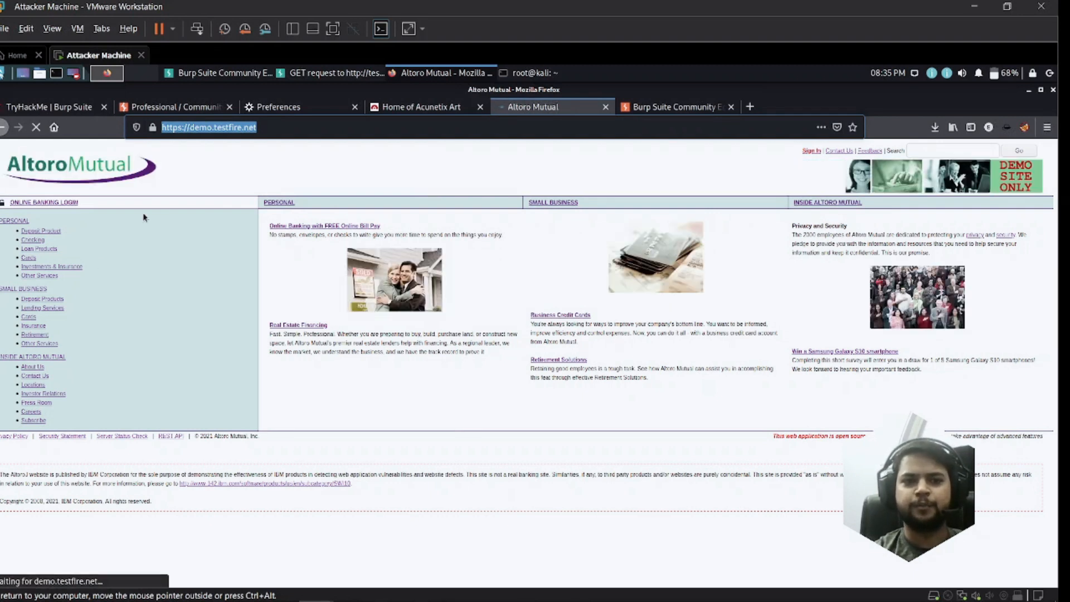
{"action": "left_click", "coordinate": [225, 174]}
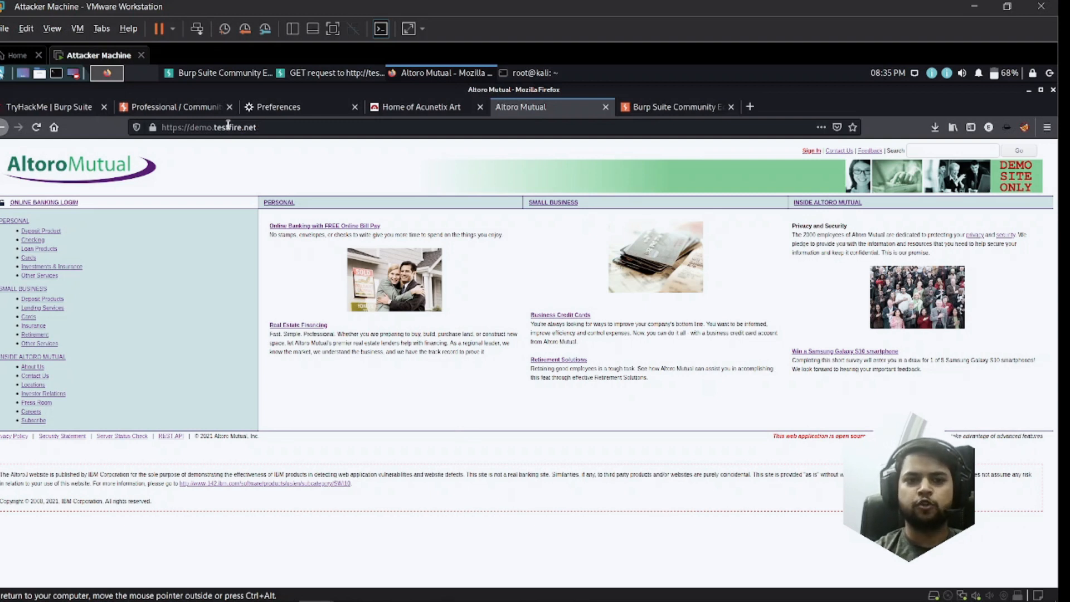
{"action": "left_click", "coordinate": [168, 128]}
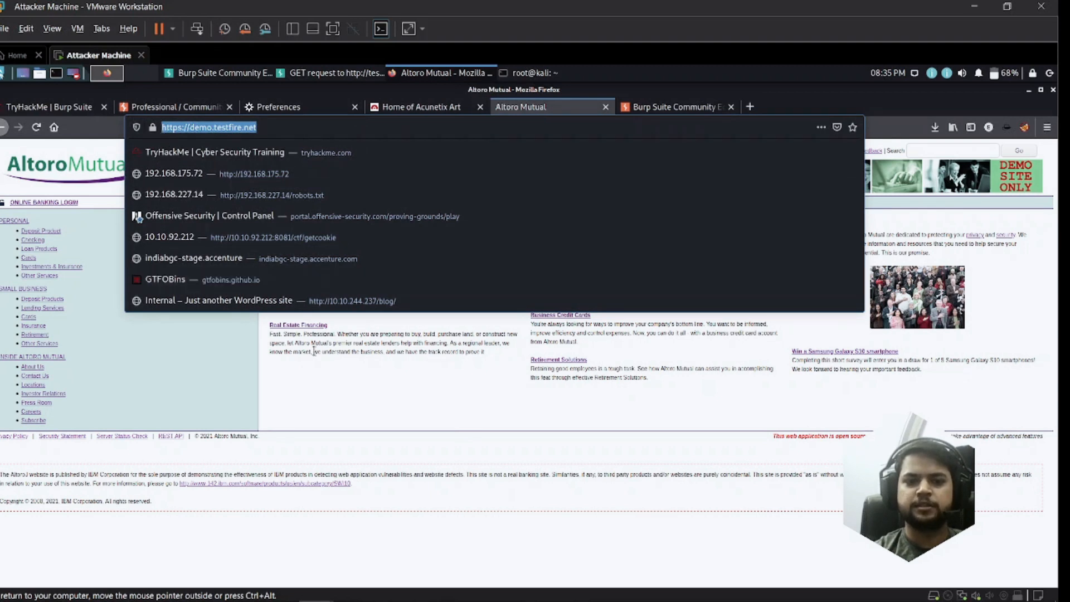
{"action": "left_click", "coordinate": [323, 399]}
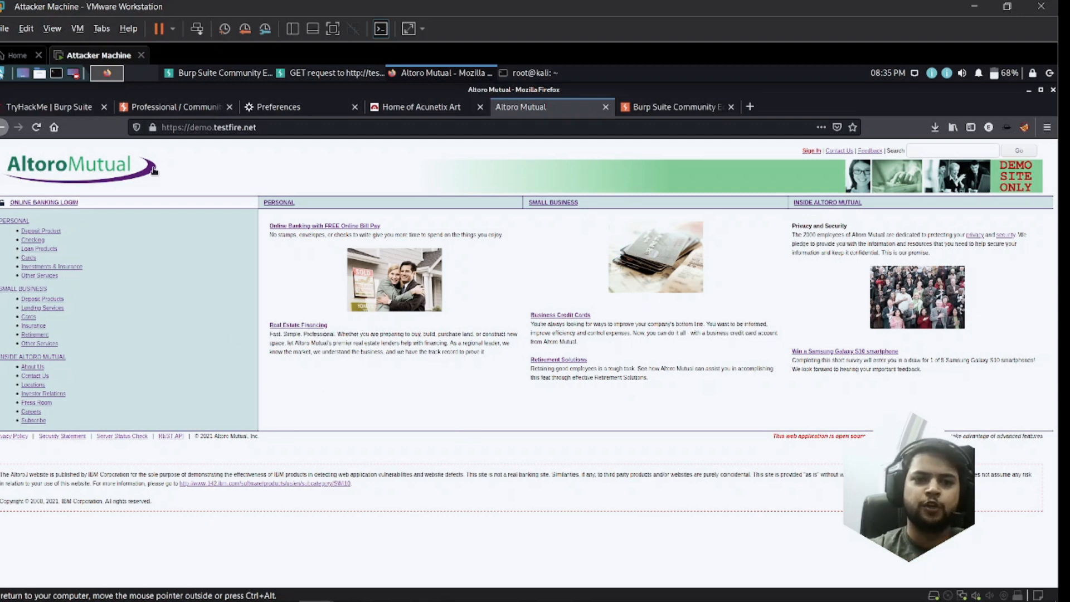
Step: Inspect the connection security details of demo.testfire.net, including who verified its certificate, and close them
{"action": "left_click", "coordinate": [153, 130]}
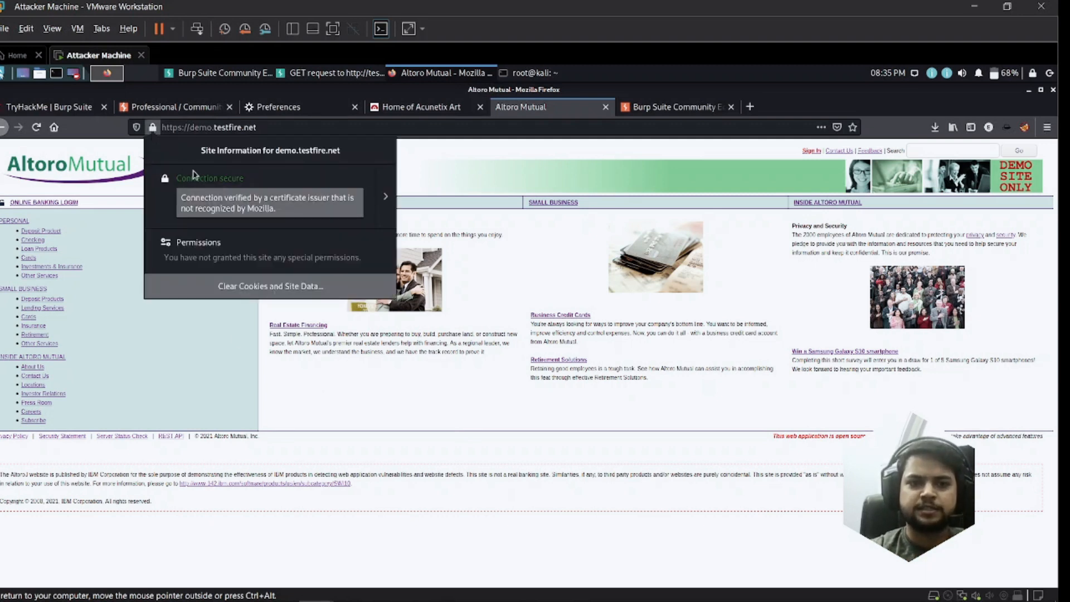
{"action": "left_click", "coordinate": [384, 199]}
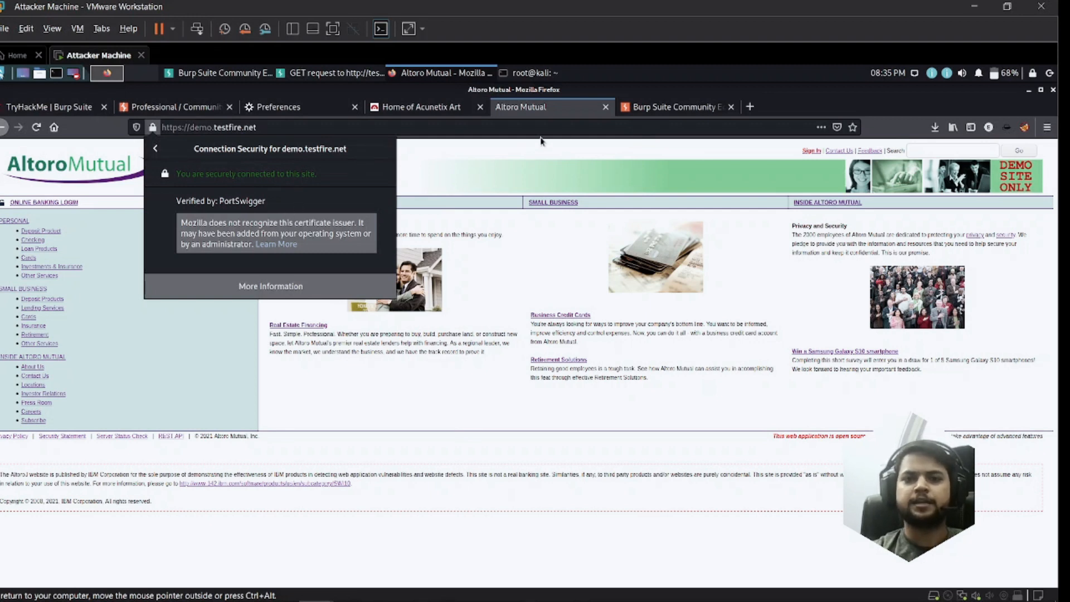
{"action": "left_click", "coordinate": [534, 156]}
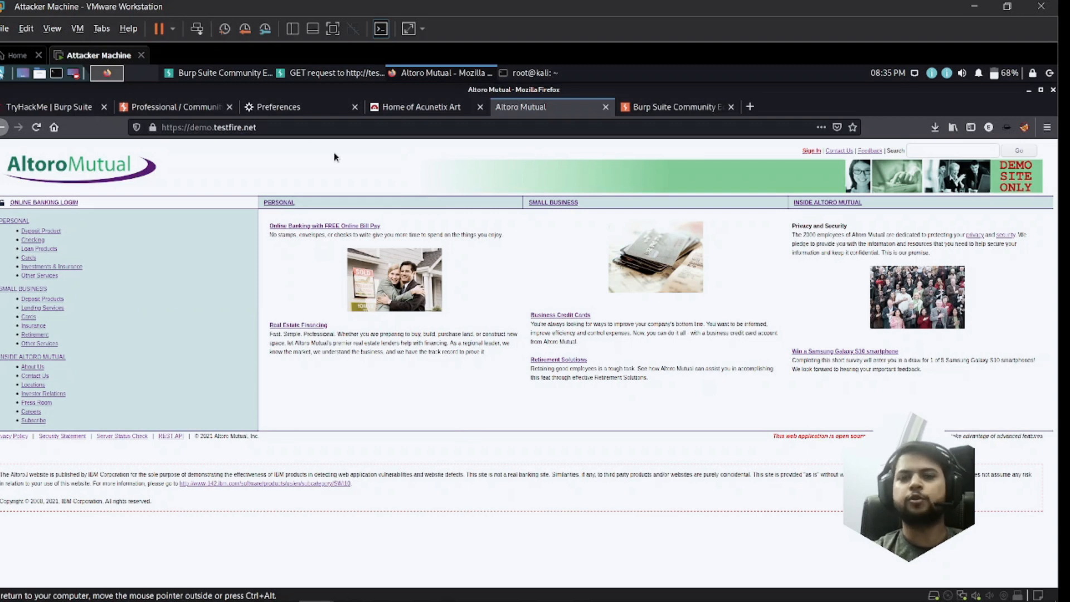
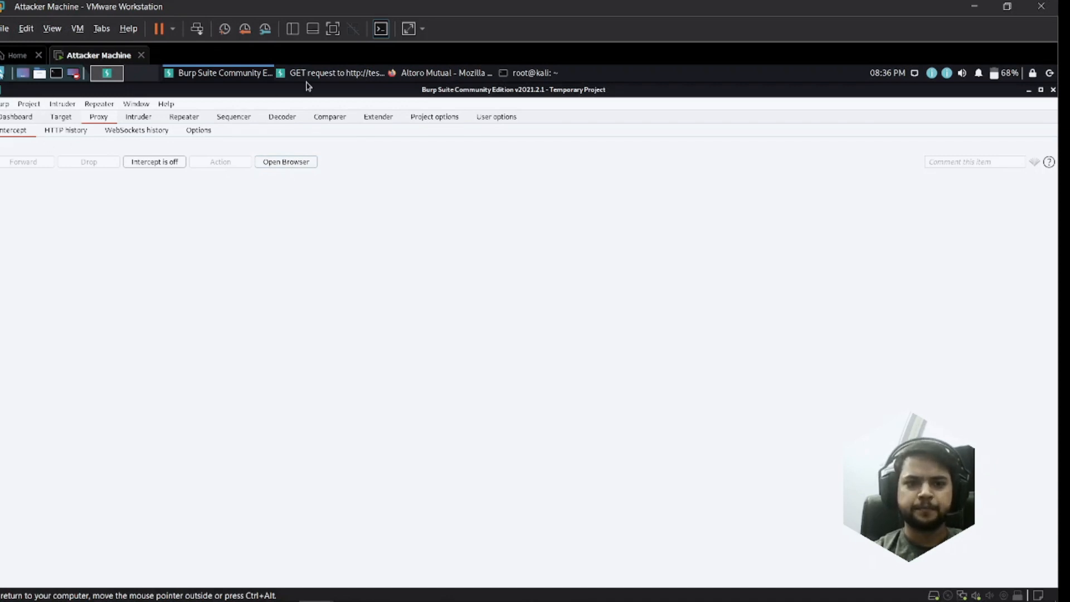
Step: Return to the TryHackMe Burp Suite room and review Task 3's instructions up to the FoxyProxy Standard installation
{"action": "left_click", "coordinate": [423, 72]}
{"action": "left_click", "coordinate": [66, 109]}
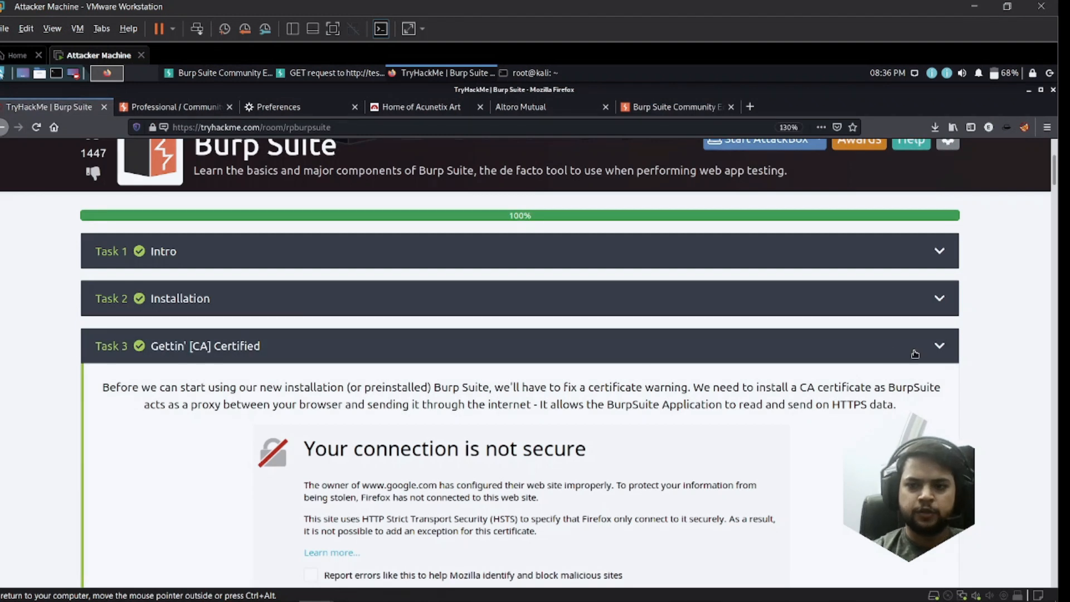
{"action": "scroll", "coordinate": [495, 419], "scroll_direction": "down", "scroll_amount": 8}
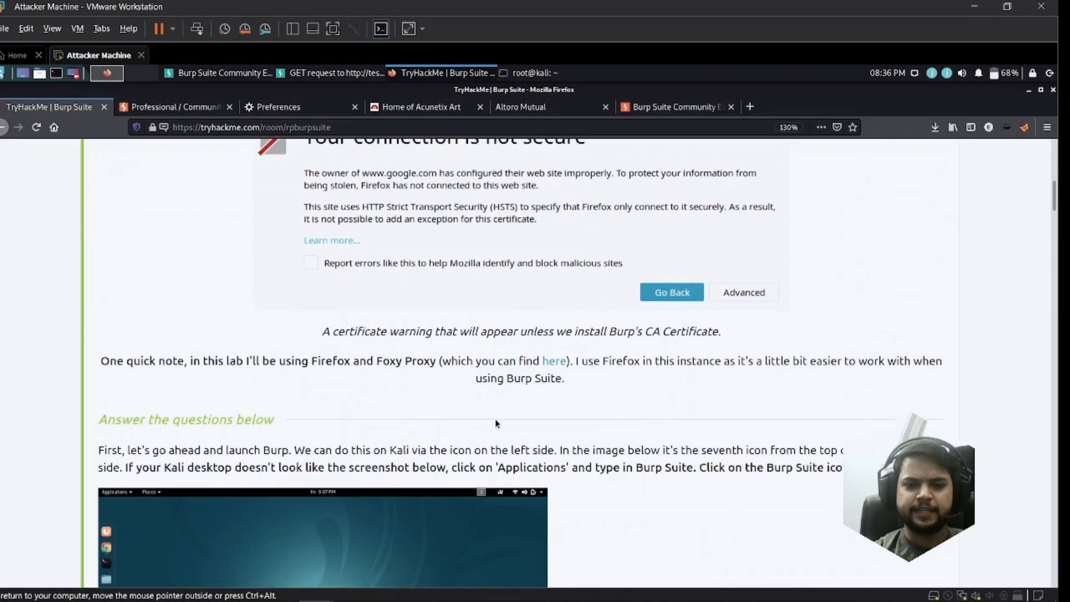
{"action": "scroll", "coordinate": [496, 424], "scroll_direction": "down", "scroll_amount": 15}
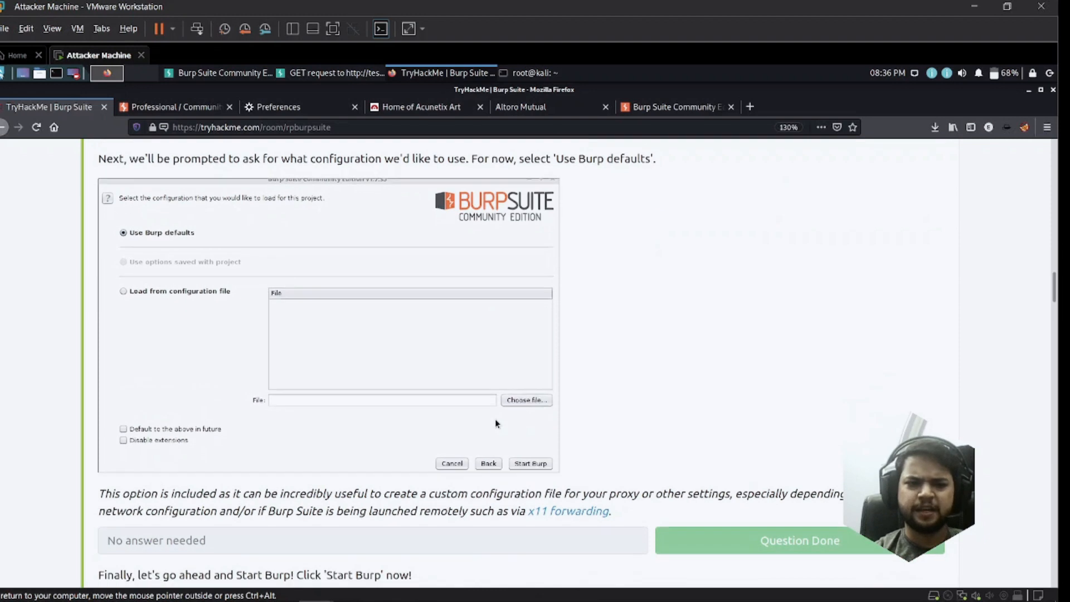
{"action": "scroll", "coordinate": [504, 363], "scroll_direction": "down", "scroll_amount": 10}
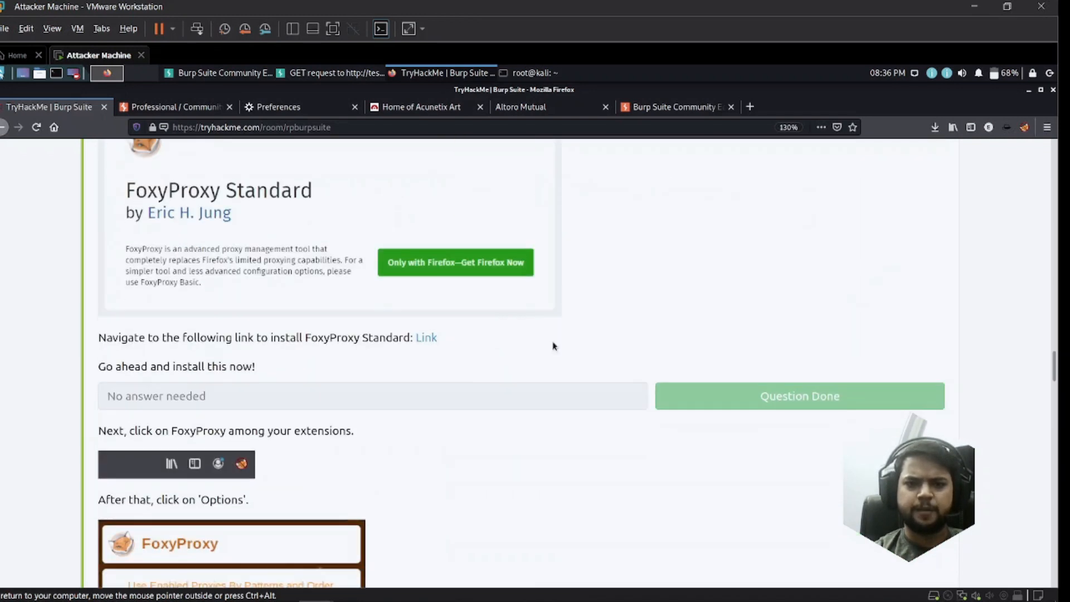
{"action": "scroll", "coordinate": [446, 340], "scroll_direction": "up", "scroll_amount": 2}
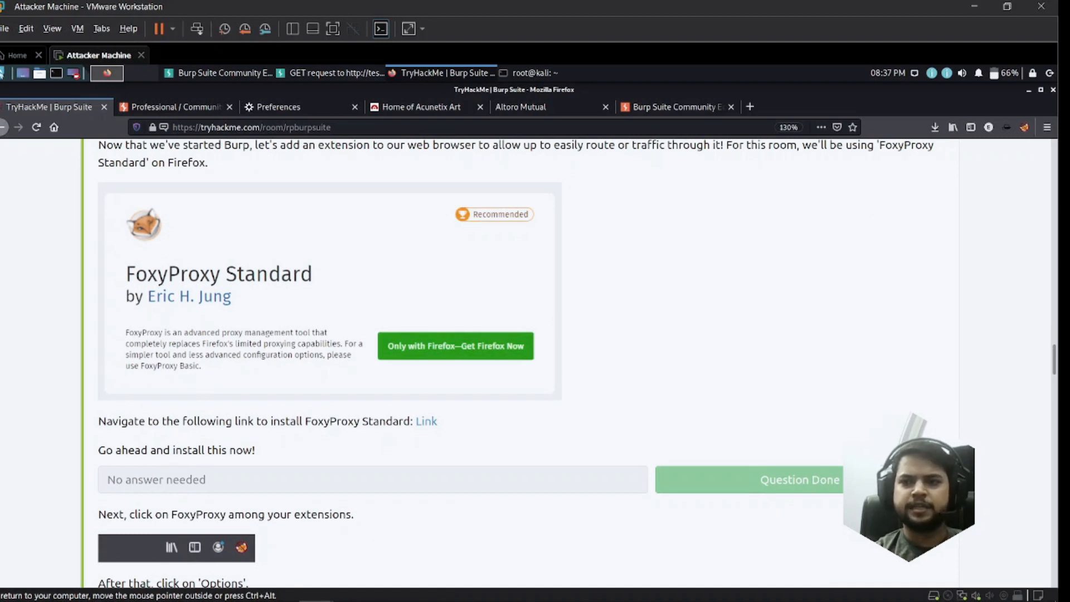
{"action": "left_click", "coordinate": [1048, 127]}
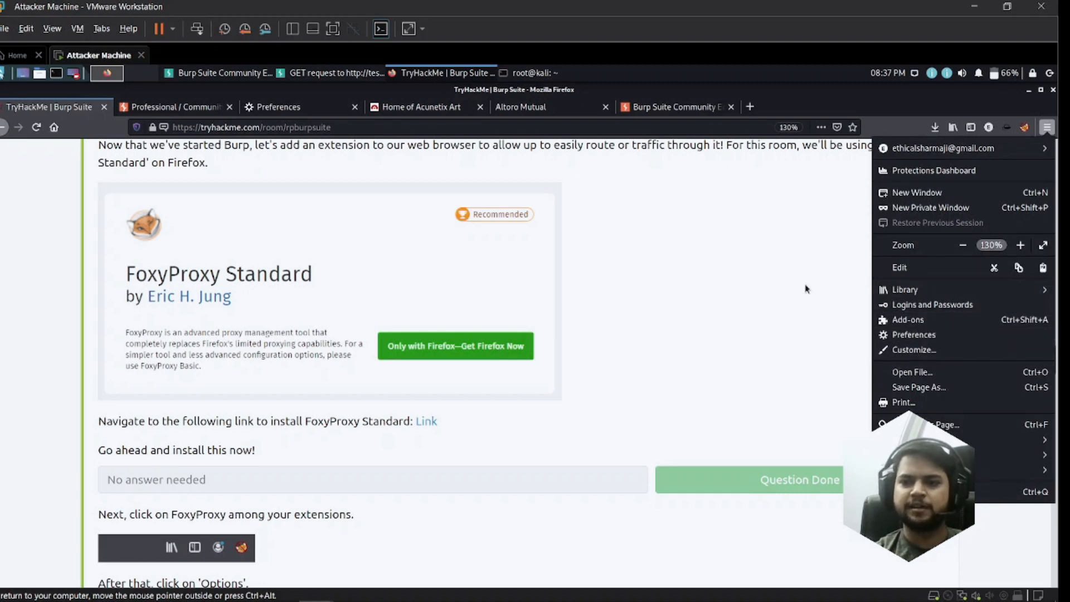
{"action": "left_click", "coordinate": [784, 283]}
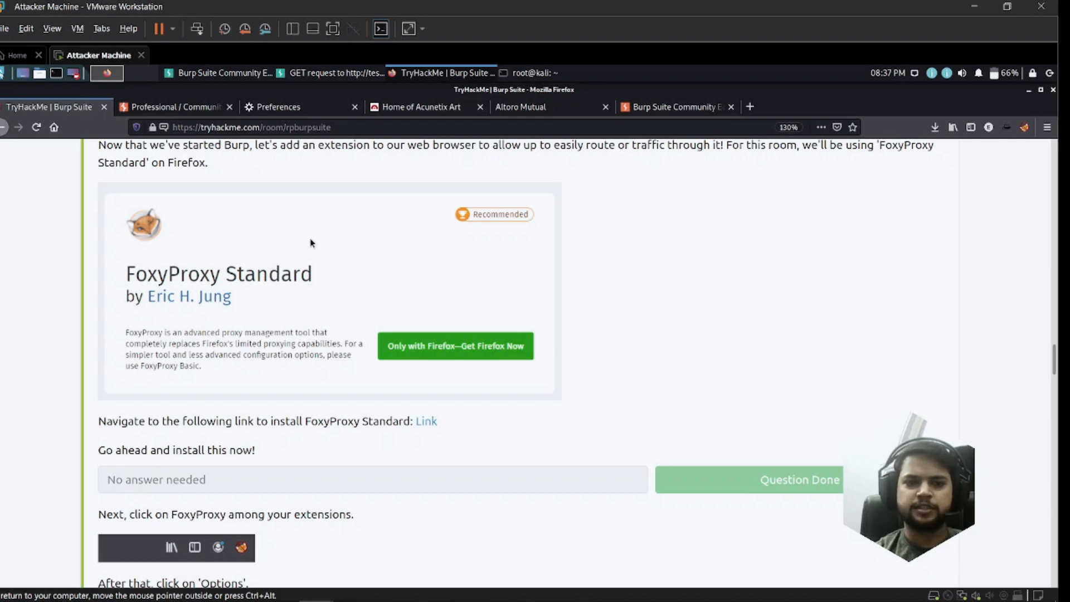
Step: Open the FoxyProxy options and examine the Burp proxy entry's address and the extension's proxy choices
{"action": "left_click", "coordinate": [1026, 127]}
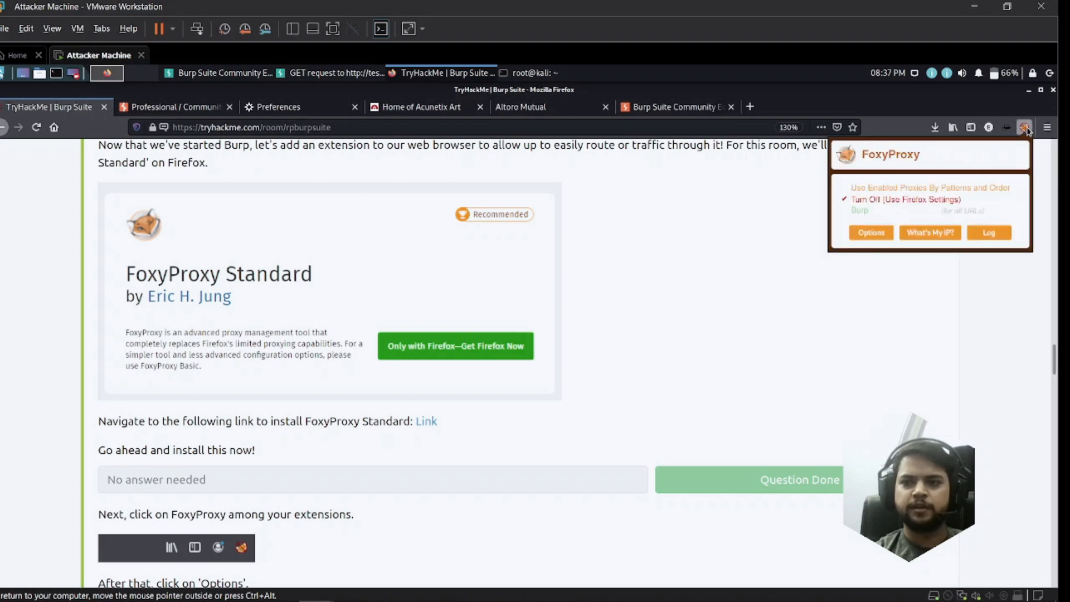
{"action": "left_click", "coordinate": [879, 234]}
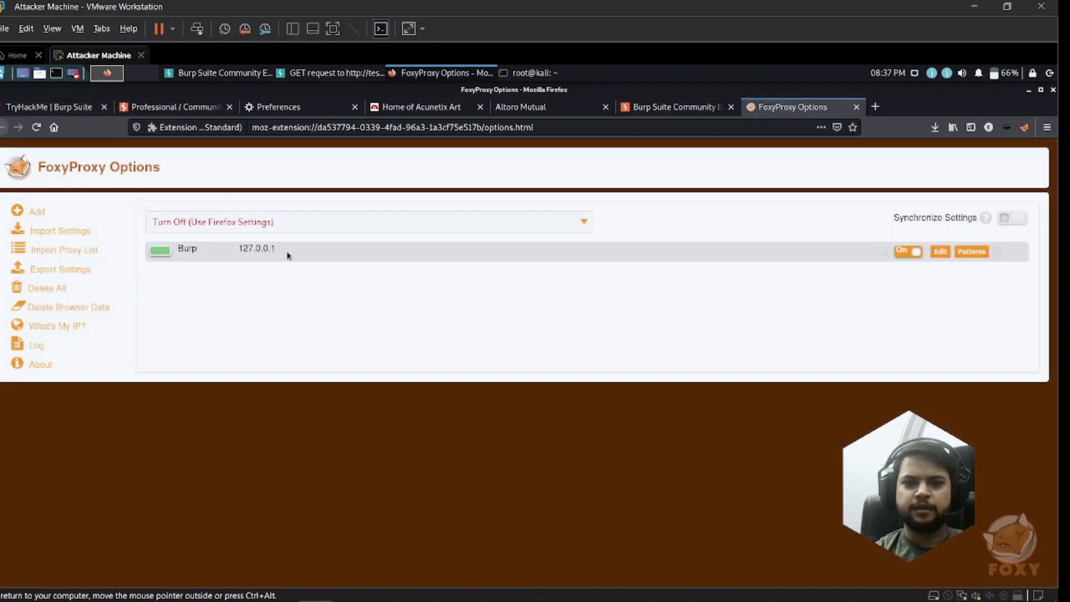
{"action": "left_click_drag", "start_coordinate": [287, 250], "coordinate": [242, 250]}
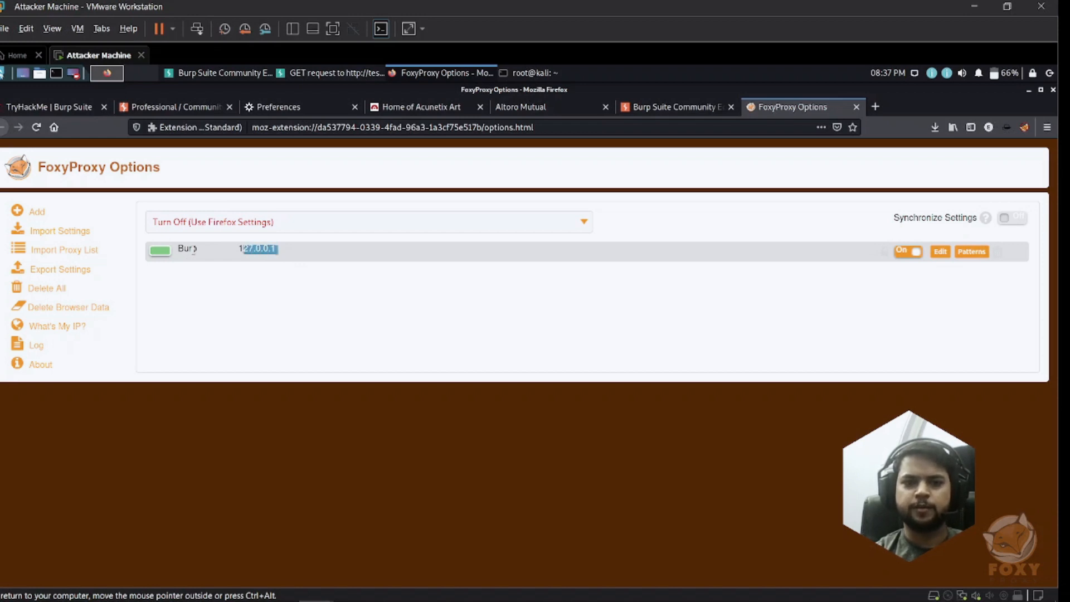
{"action": "left_click", "coordinate": [1025, 128]}
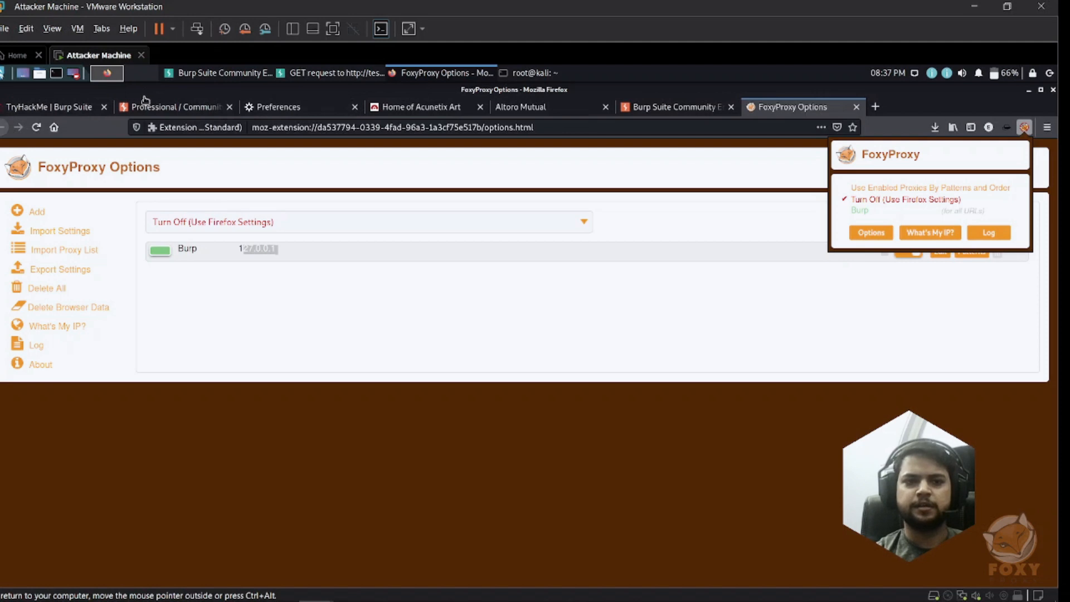
Step: Go back to the TryHackMe room and review Task 3's remaining FoxyProxy setup and CA certificate import instructions
{"action": "left_click", "coordinate": [170, 106]}
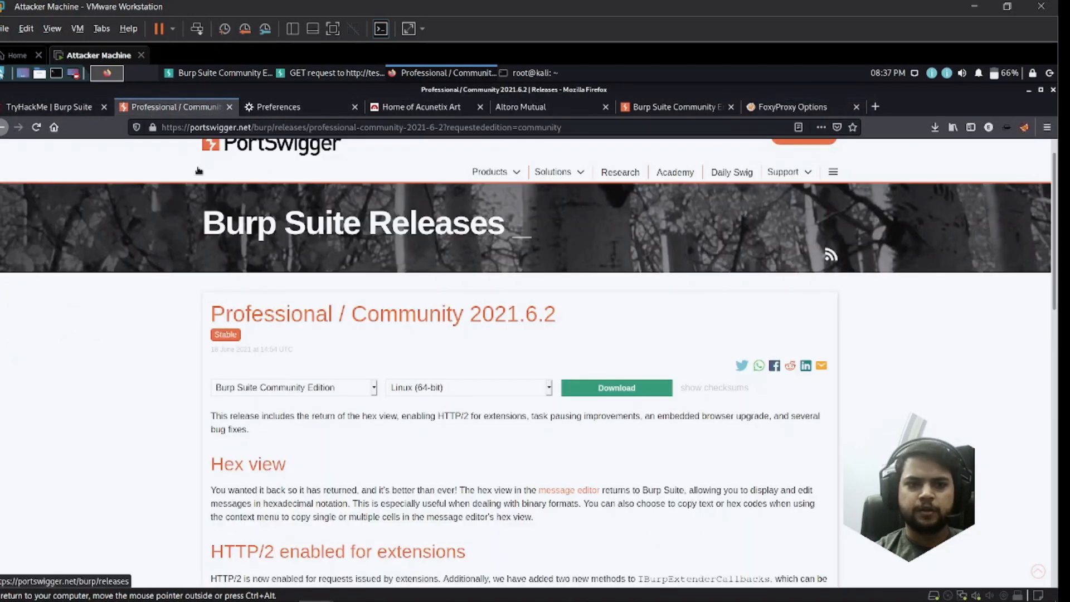
{"action": "left_click", "coordinate": [58, 107]}
{"action": "scroll", "coordinate": [363, 382], "scroll_direction": "down", "scroll_amount": 3}
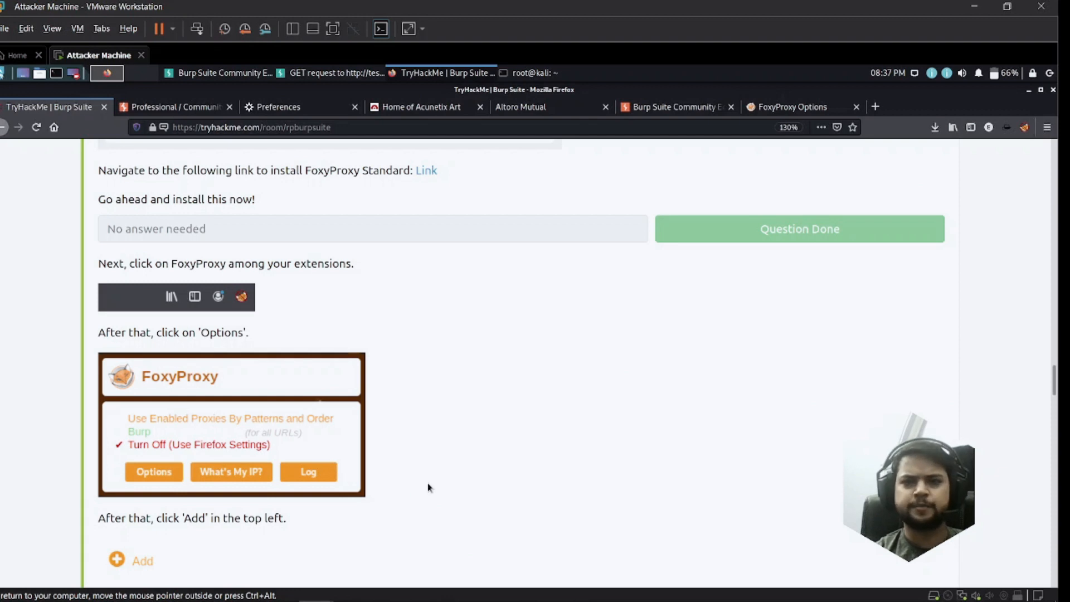
{"action": "scroll", "coordinate": [428, 484], "scroll_direction": "down", "scroll_amount": 18}
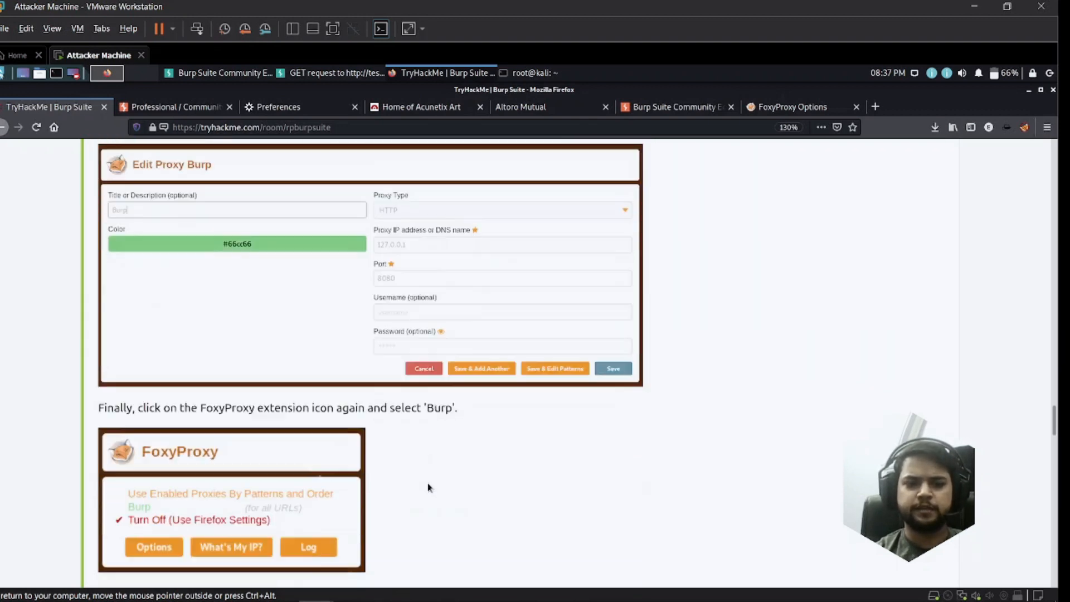
{"action": "scroll", "coordinate": [427, 486], "scroll_direction": "down", "scroll_amount": 12}
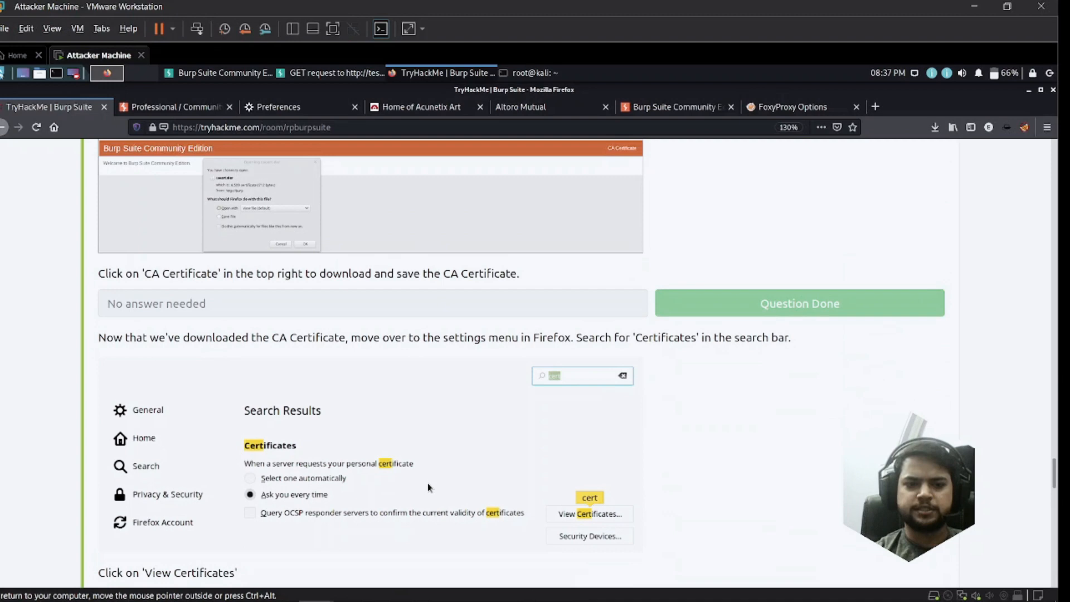
{"action": "scroll", "coordinate": [427, 483], "scroll_direction": "down", "scroll_amount": 8}
Step: Collapse Task 3, Gettin' [CA] Certified, and bring the room's list of remaining tasks into view
{"action": "scroll", "coordinate": [709, 232], "scroll_direction": "up", "scroll_amount": 15}
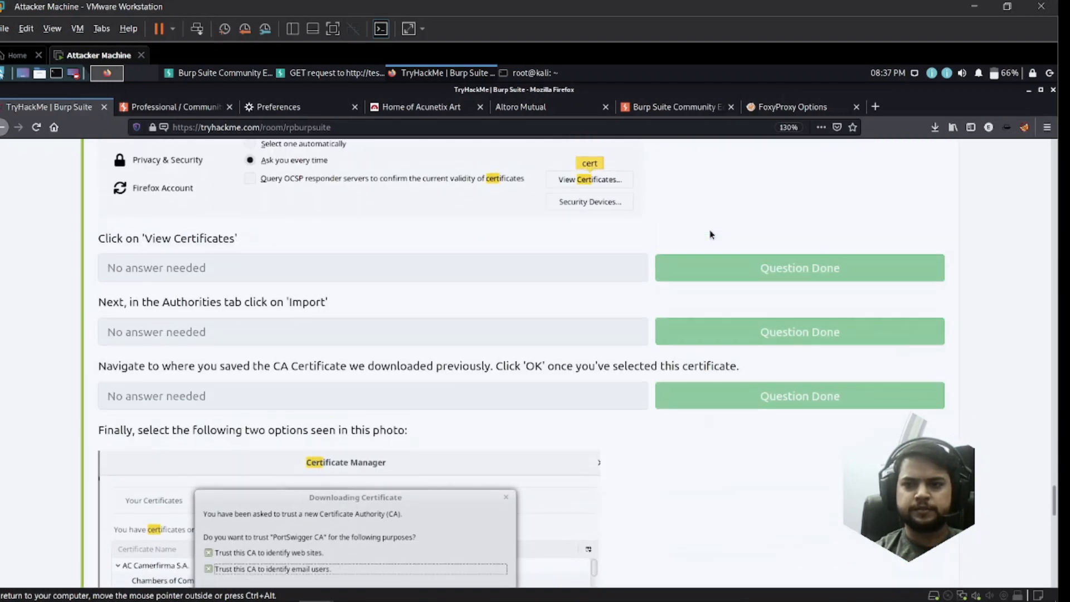
{"action": "scroll", "coordinate": [710, 234], "scroll_direction": "up", "scroll_amount": 20}
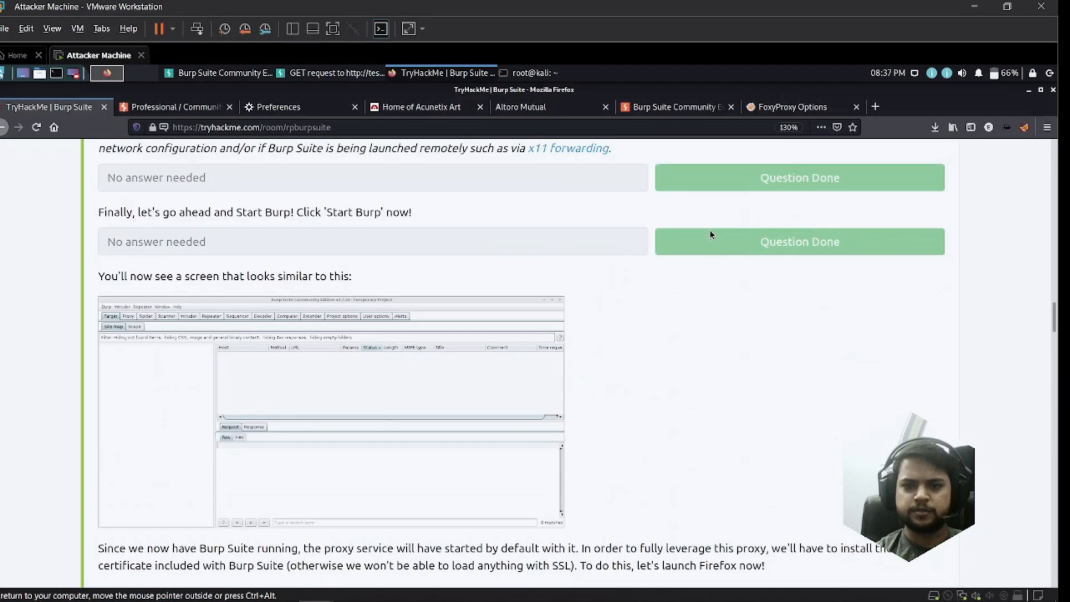
{"action": "scroll", "coordinate": [710, 234], "scroll_direction": "up", "scroll_amount": 20}
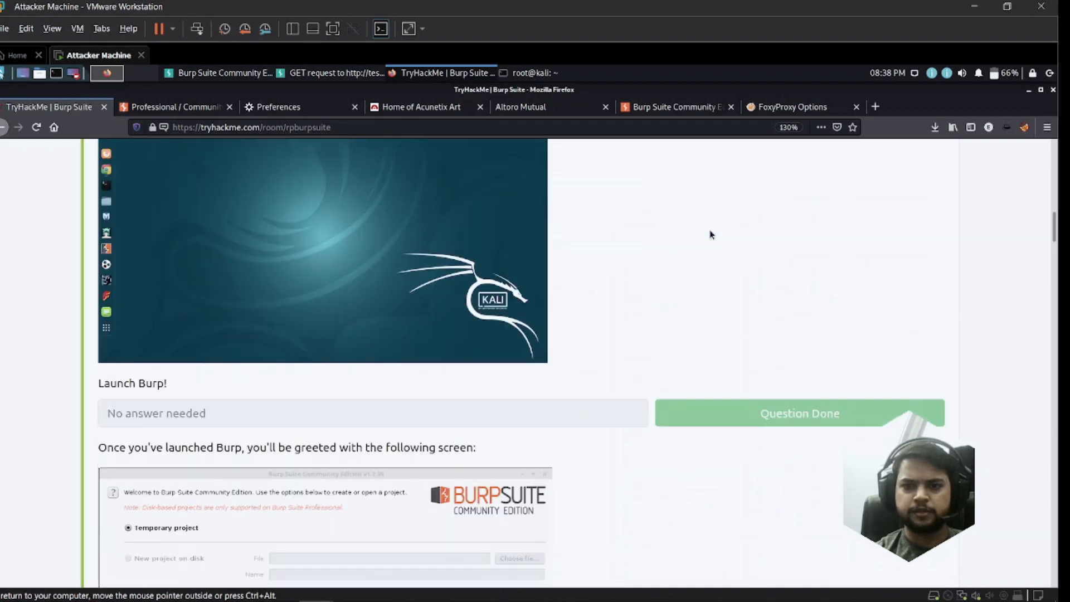
{"action": "scroll", "coordinate": [710, 233], "scroll_direction": "up", "scroll_amount": 10}
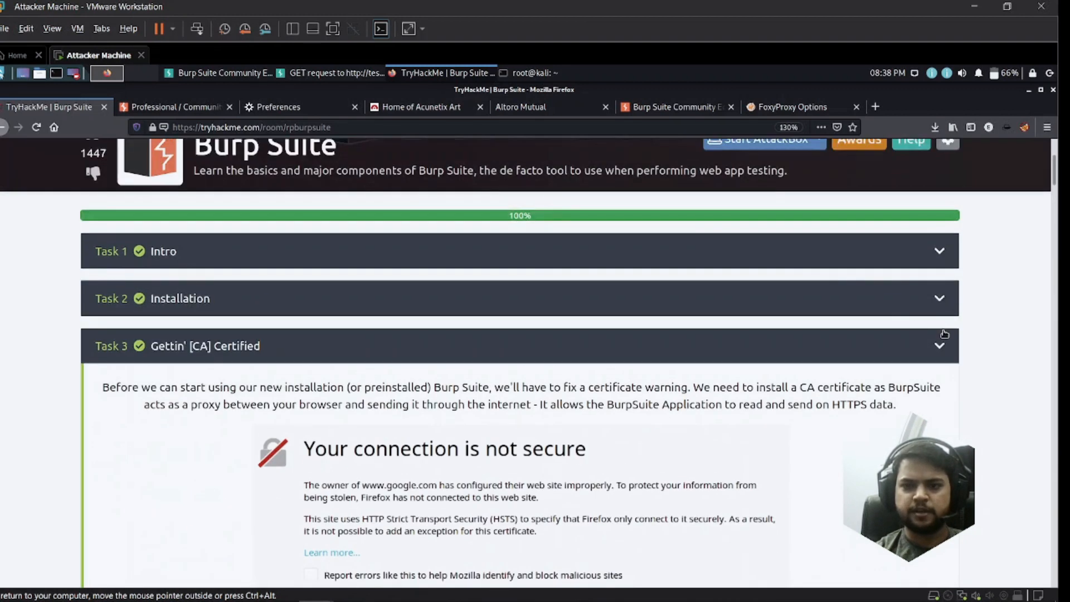
{"action": "left_click", "coordinate": [940, 349]}
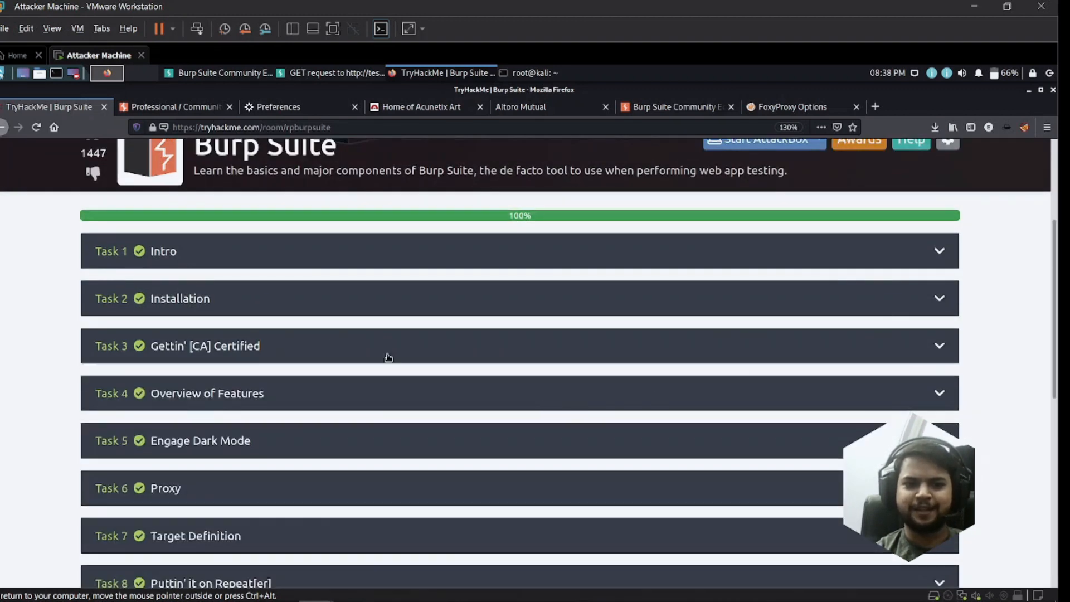
{"action": "scroll", "coordinate": [258, 364], "scroll_direction": "down", "scroll_amount": 1}
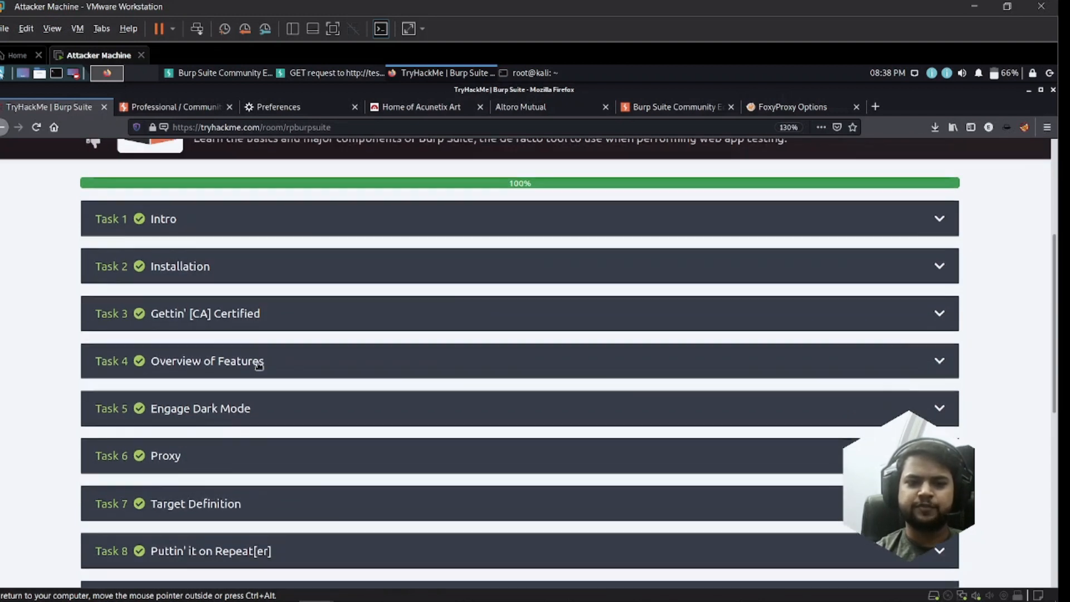